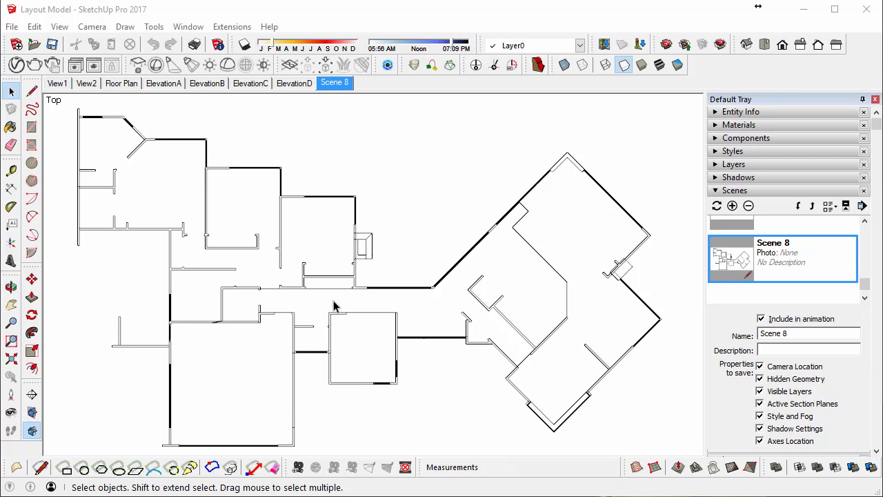
In the View1 scene, widen the background landscape image about its centre to a red scale of 1.28
click(57, 84)
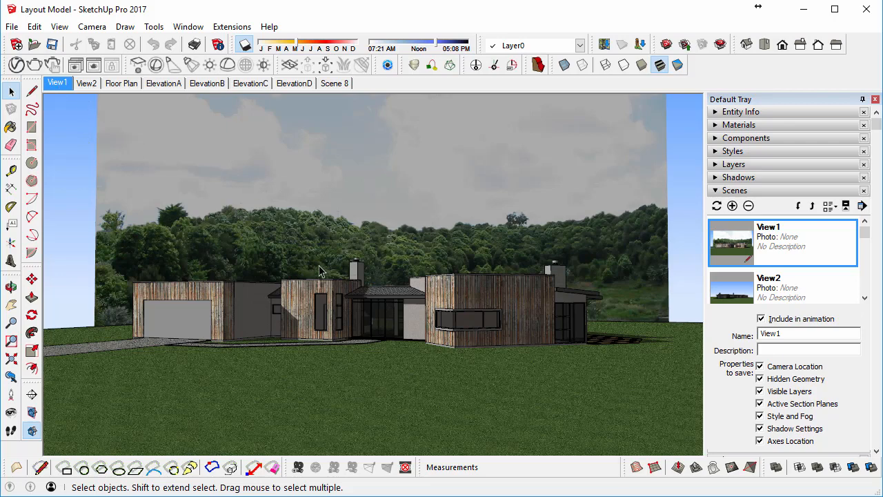
click(185, 210)
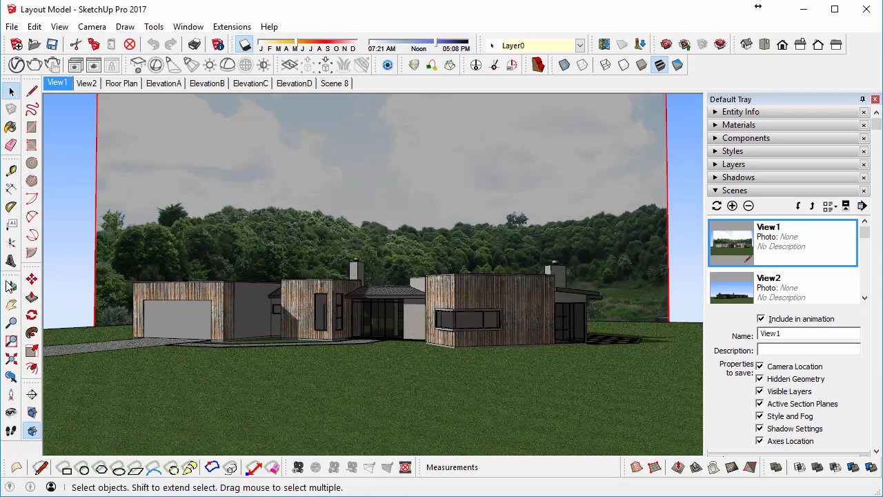
click(32, 351)
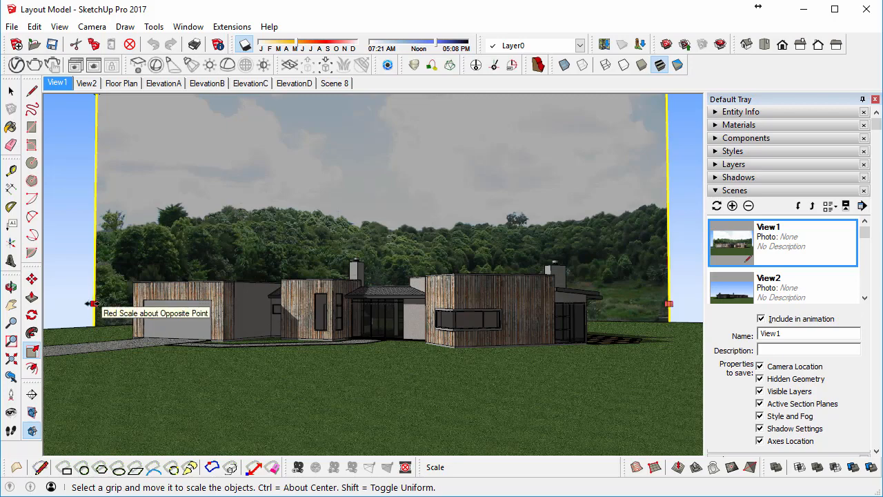
key(ctrl)
mouse_move(94, 304)
ctrl+mouse_down()
mouse_move(48, 302)
mouse_move(115, 301)
mouse_move(107, 298)
ctrl+mouse_up()
Reframe the View1 scene closer to the house so that the background image fills the full width
click(63, 84)
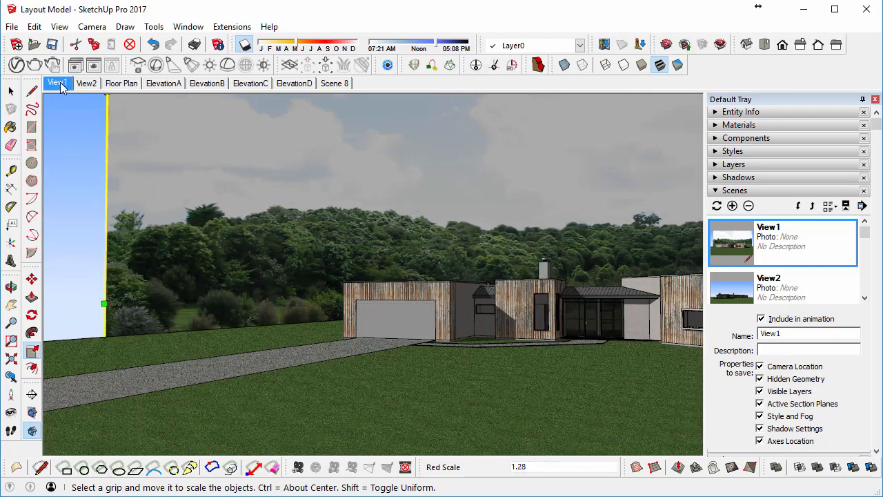
click(11, 323)
drag(395, 348, 385, 318)
middle_drag(384, 318, 395, 334)
drag(394, 307, 394, 309)
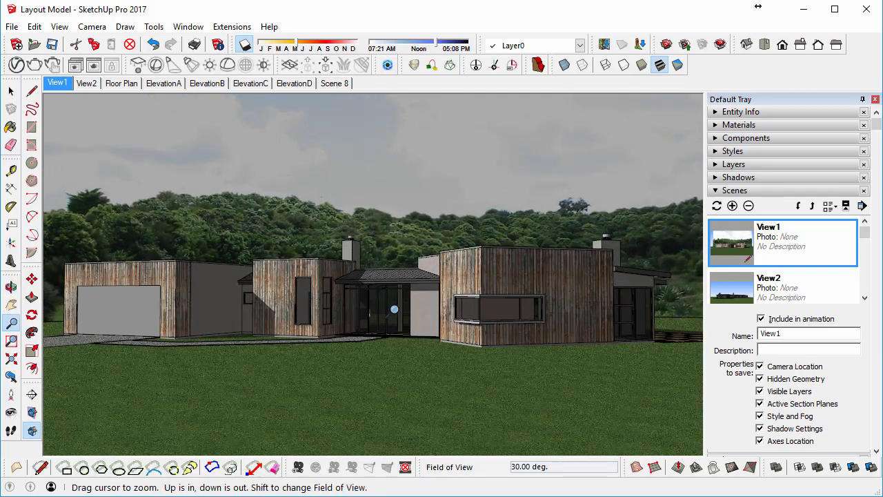
key(space)
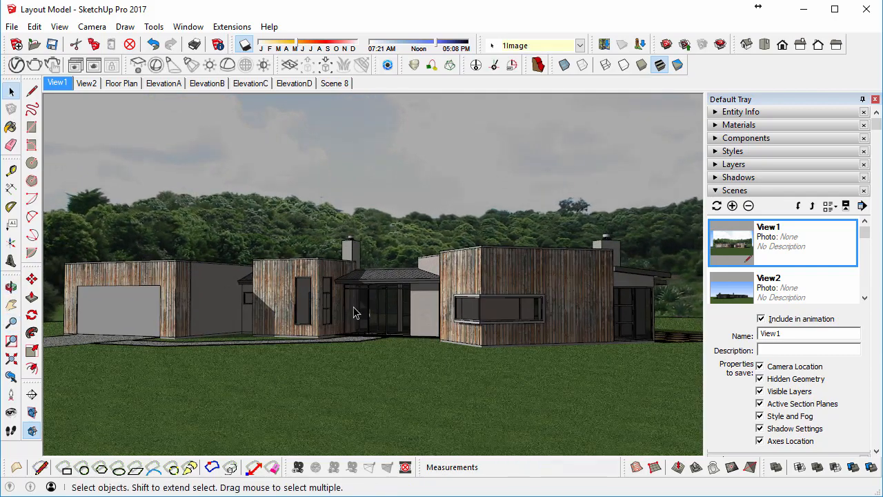
Set the shadow light to 100 and dark to 50, and update the View1 scene with the current settings
click(726, 192)
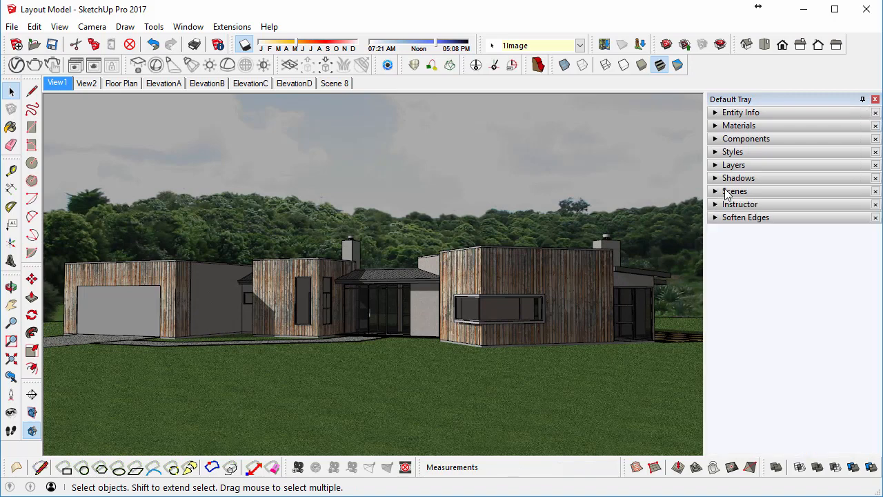
click(725, 179)
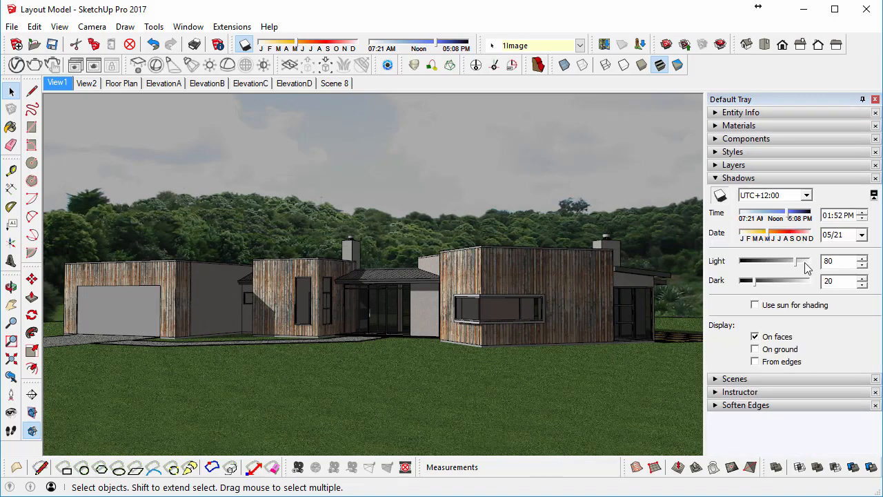
drag(798, 262, 816, 267)
double_click(833, 280)
text(50)
key(Return)
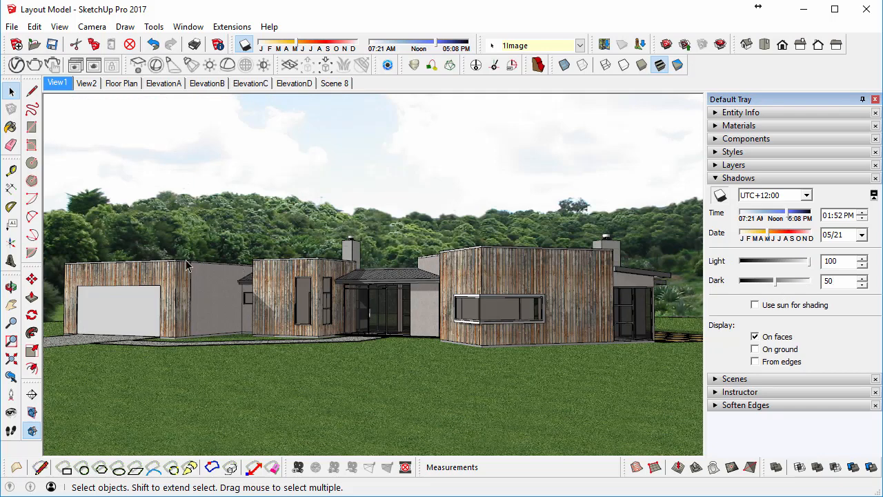
right_click(59, 83)
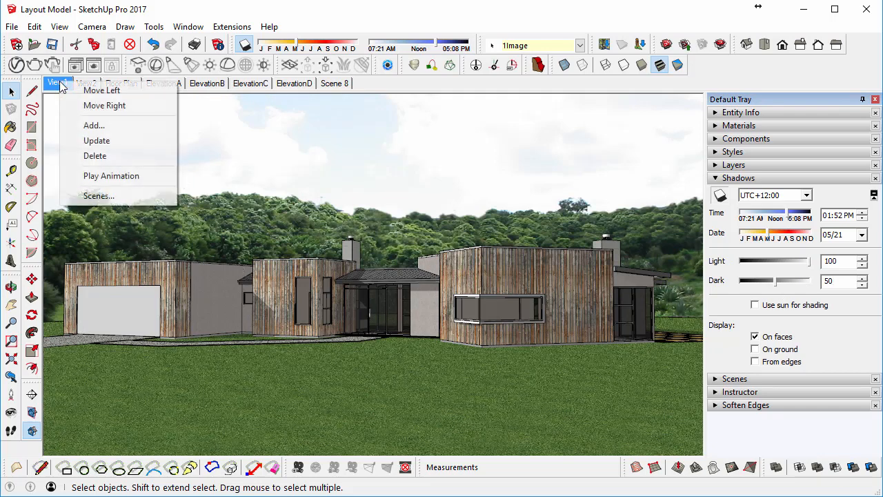
click(81, 143)
Set the shadow darkness value to 50 in the View2 scene and update that scene
click(86, 84)
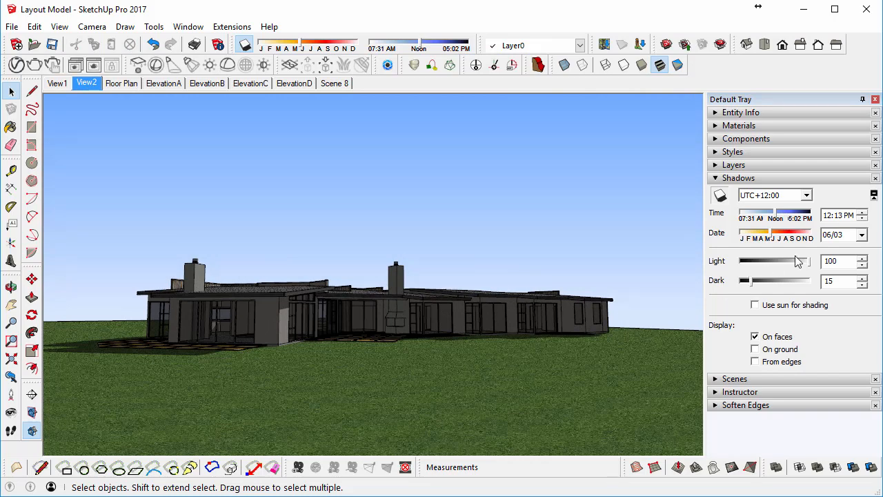
double_click(834, 284)
text(50)
key(Return)
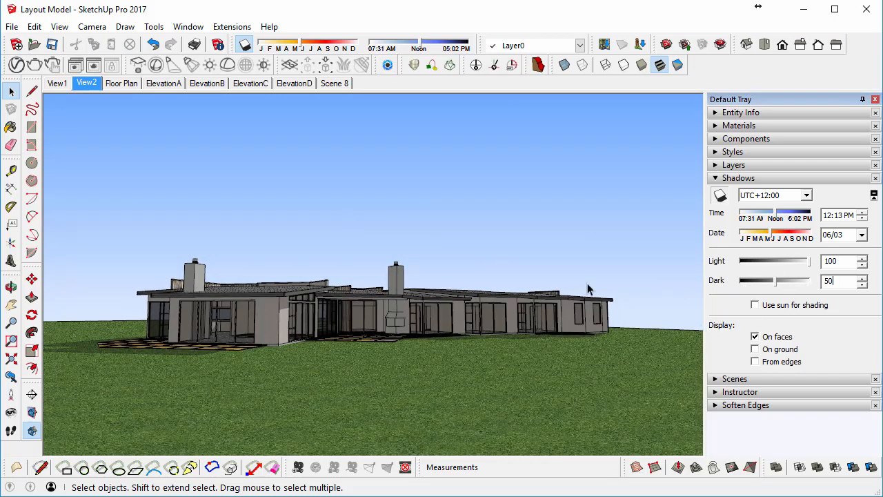
right_click(86, 84)
click(96, 144)
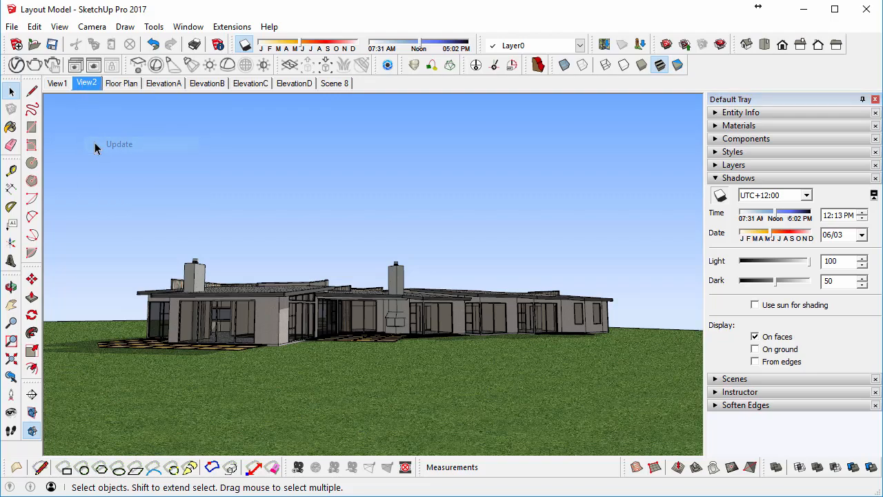
Frame the house closer in the View2 scene and update the scene with the new camera position
click(11, 322)
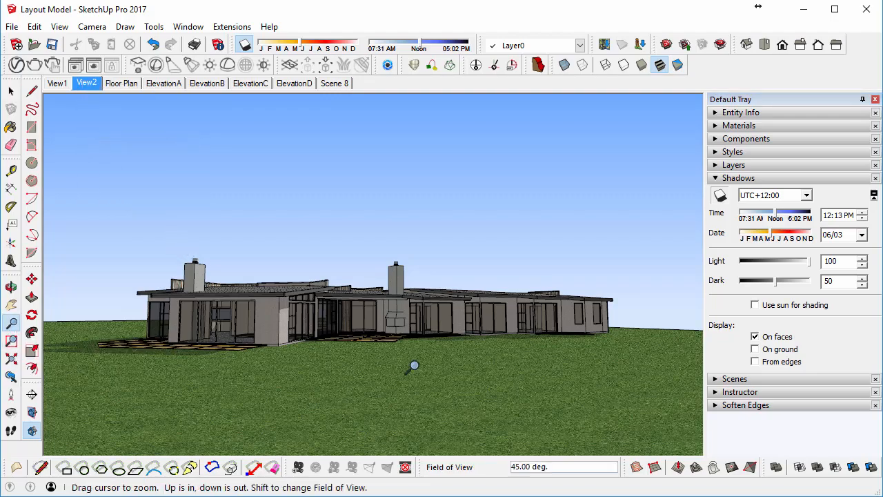
drag(455, 366, 444, 339)
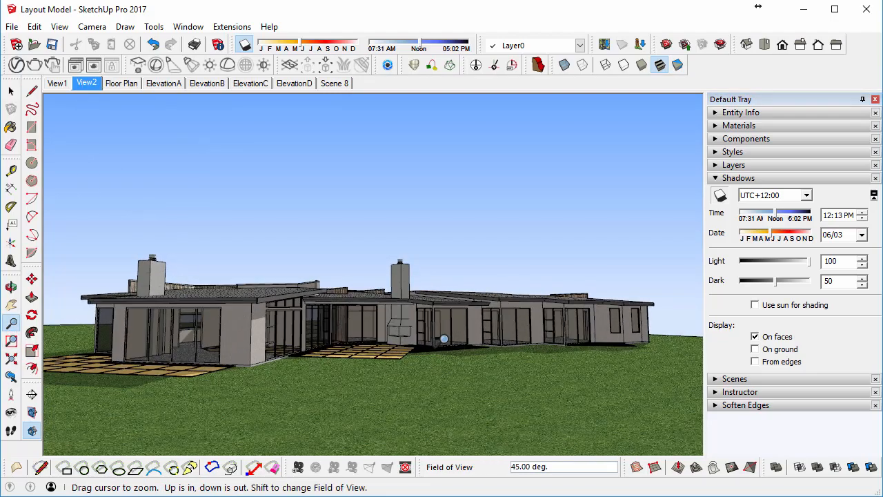
middle_drag(442, 339, 451, 321)
key(space)
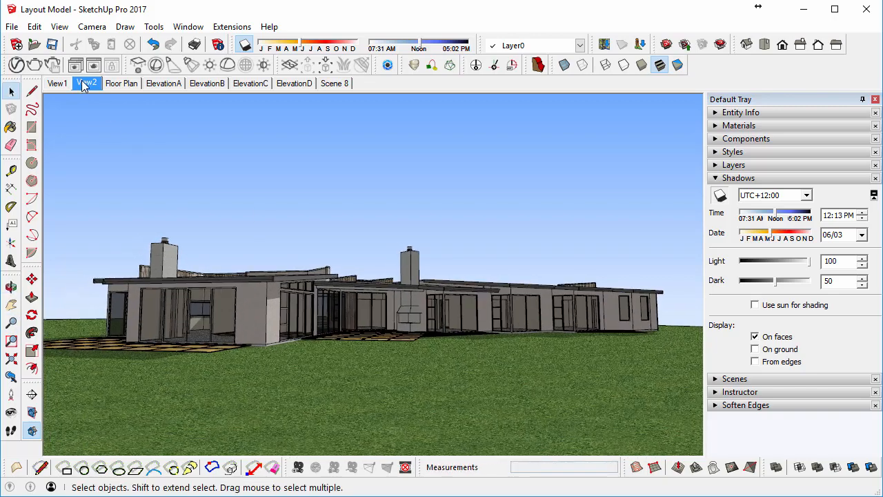
right_click(85, 84)
click(119, 138)
Fit the whole model in the ElevationA scene and update that scene
click(122, 83)
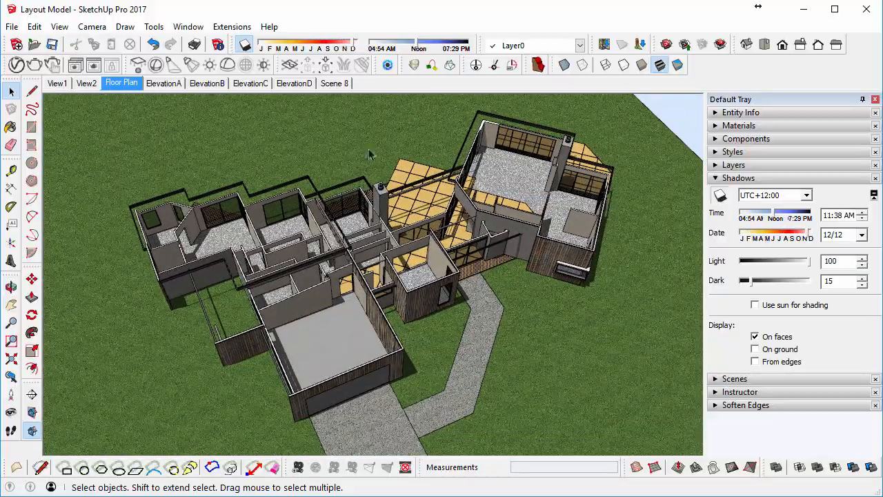
click(157, 85)
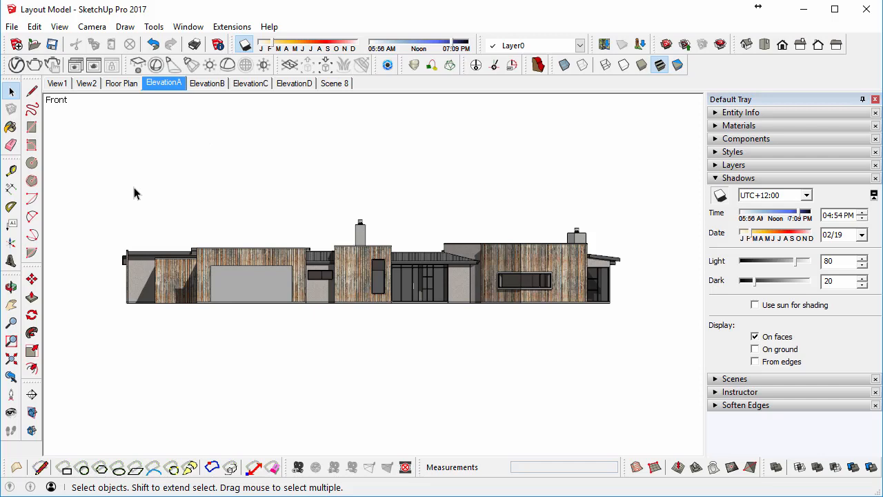
click(11, 358)
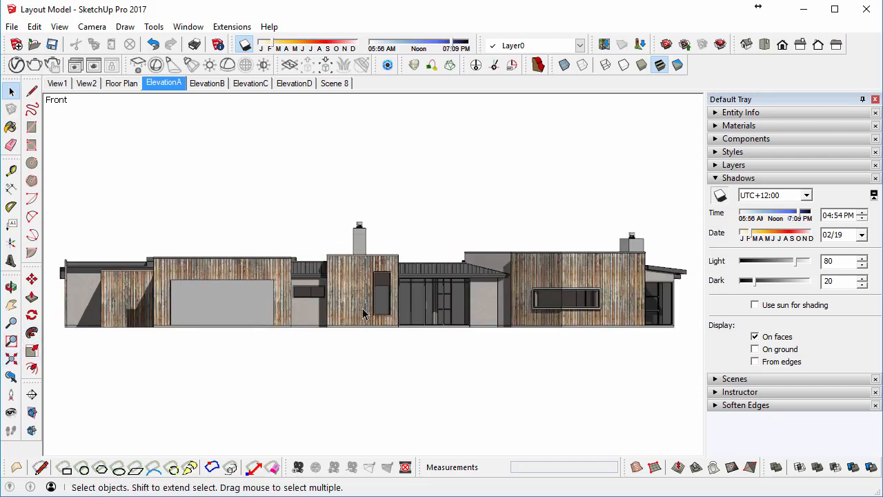
right_click(163, 85)
click(198, 141)
Fit the whole model in the ElevationB scene and update that scene
click(207, 83)
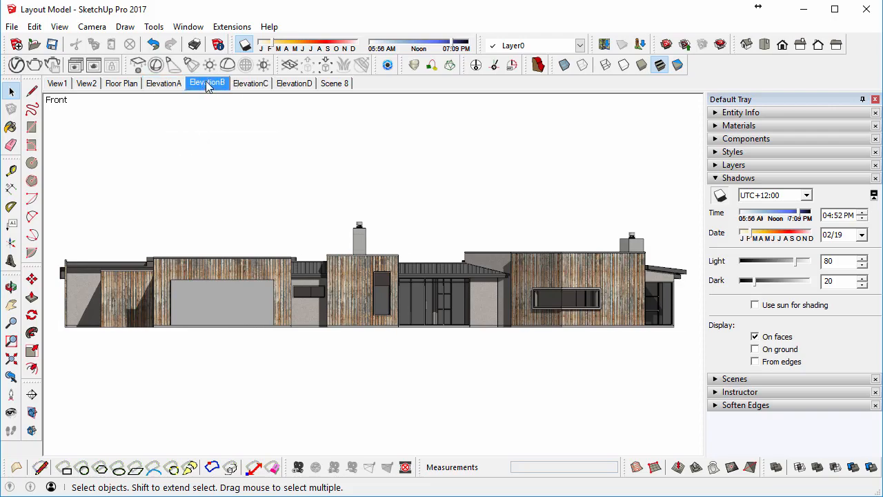
click(10, 358)
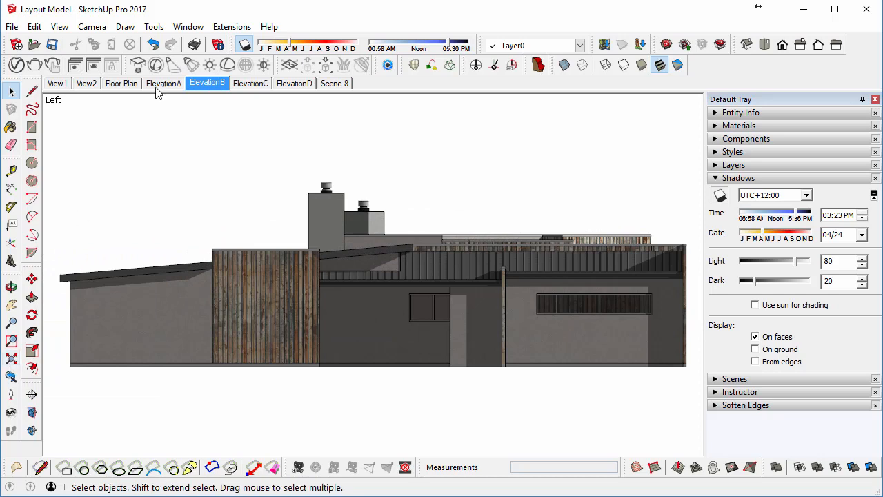
right_click(205, 84)
click(223, 142)
Set the ElevationB scene's shadow light to 100 and dark to 50, and update the scene
double_click(832, 261)
text(100)
double_click(822, 281)
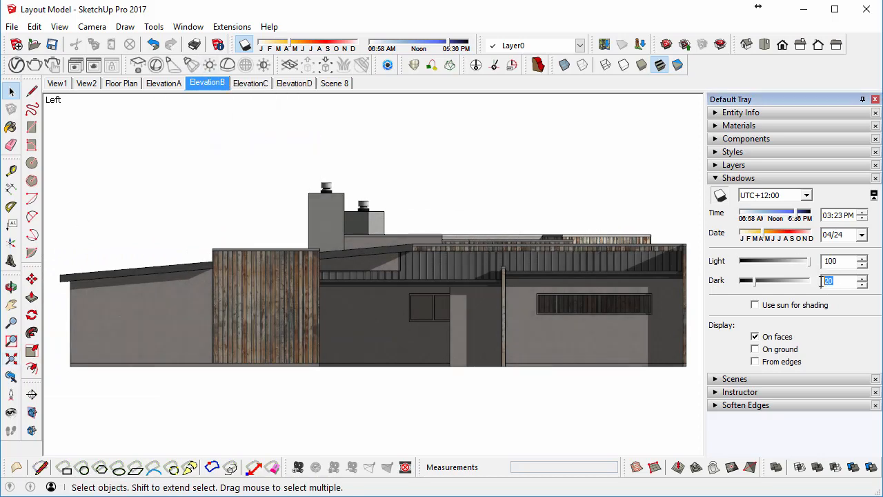
text(50)
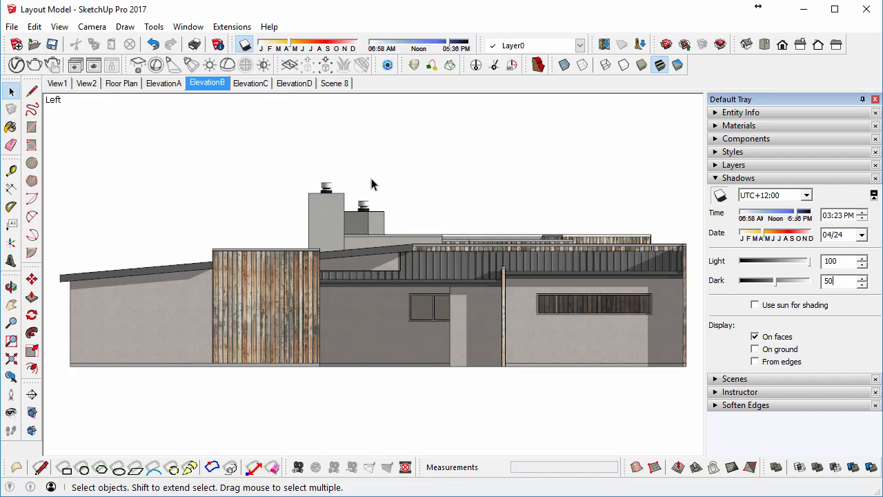
right_click(199, 83)
click(228, 139)
Set the ElevationA scene's shadow light to 100 and dark to 50, and update the scene
click(163, 84)
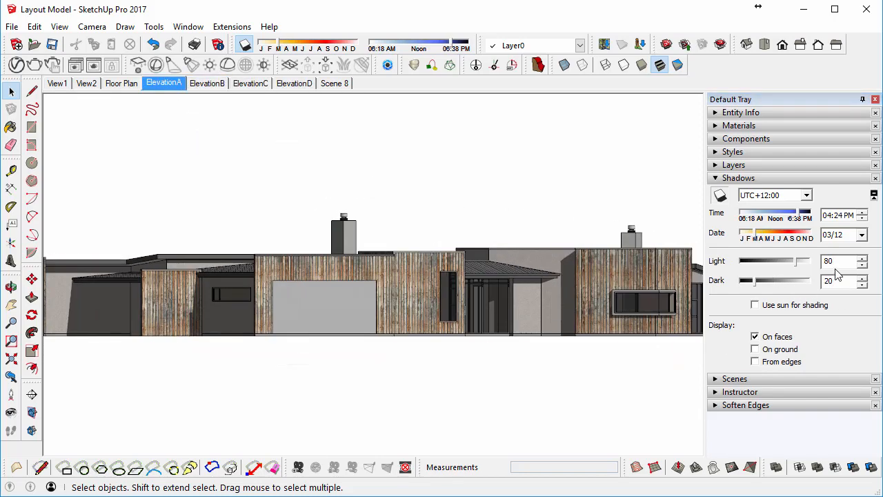
drag(812, 265, 819, 277)
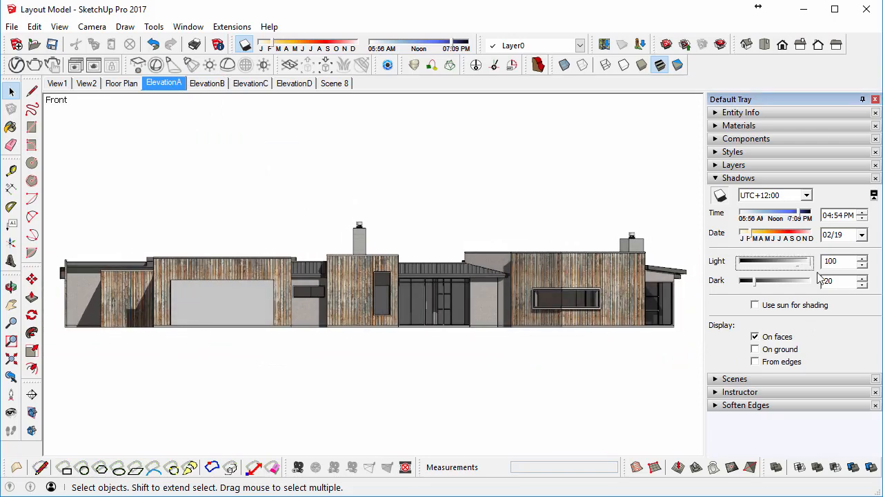
double_click(831, 279)
text(50)
key(Return)
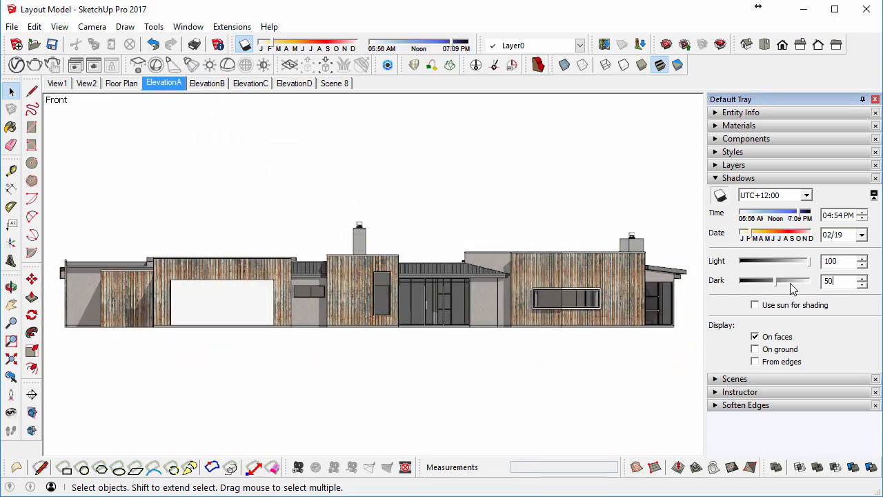
right_click(175, 84)
click(207, 141)
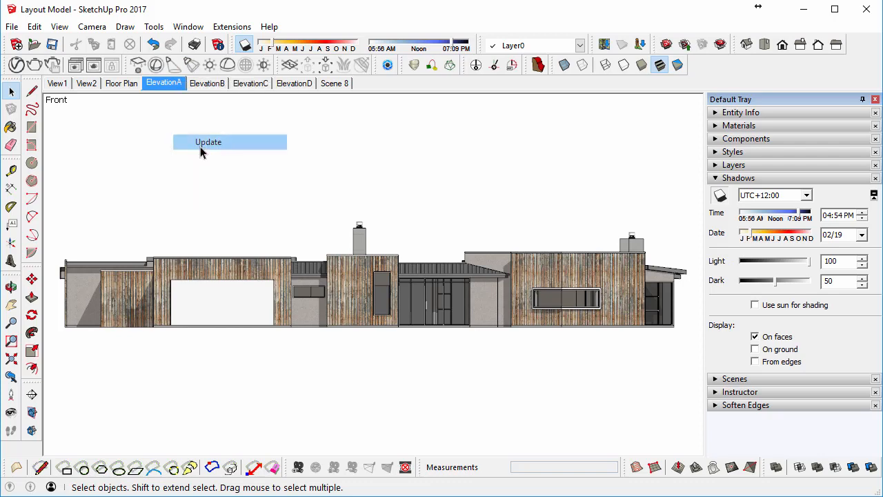
Set the shadow light to 100 and dark to 50 in the ElevationC scene
click(241, 83)
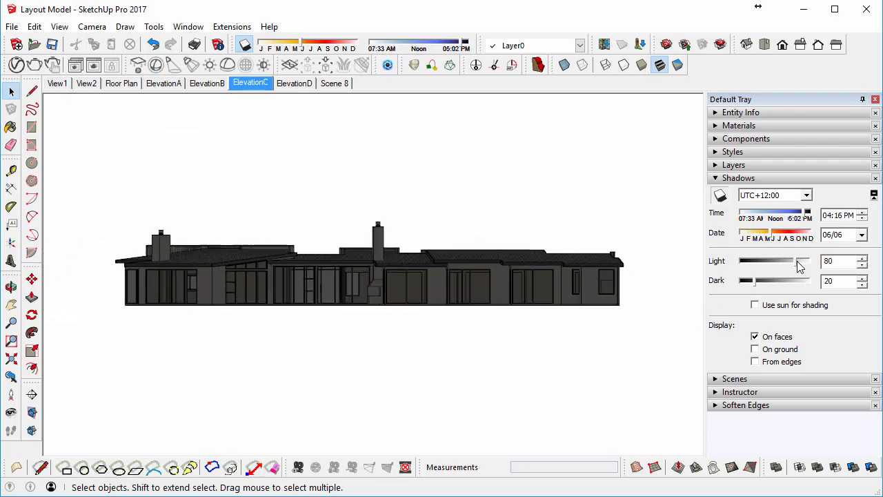
drag(797, 262, 820, 265)
double_click(834, 280)
text(50)
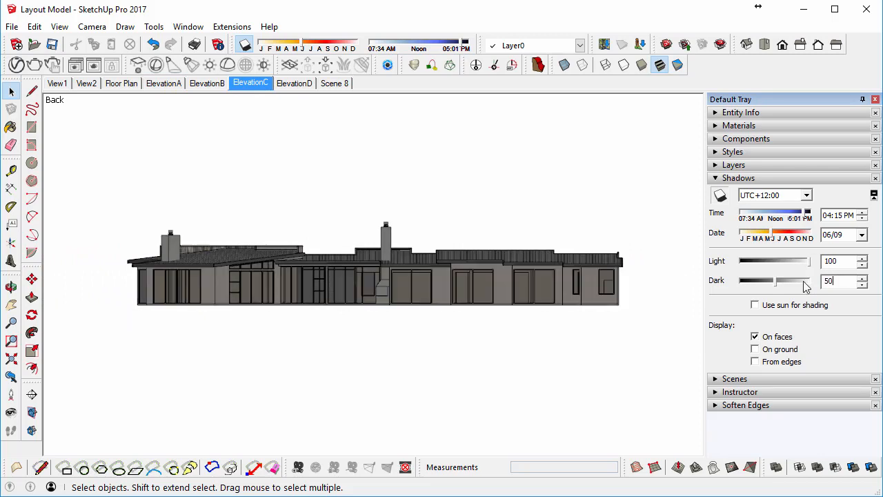
Fit the whole model in the ElevationC view and update that scene
click(11, 359)
right_click(240, 91)
click(246, 144)
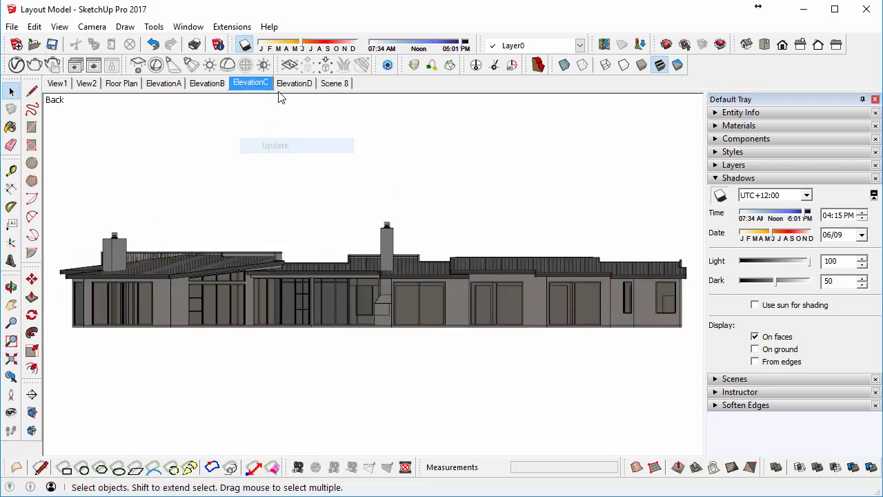
Set the shadow light to 100 and dark to 50 in the ElevationD scene
click(284, 85)
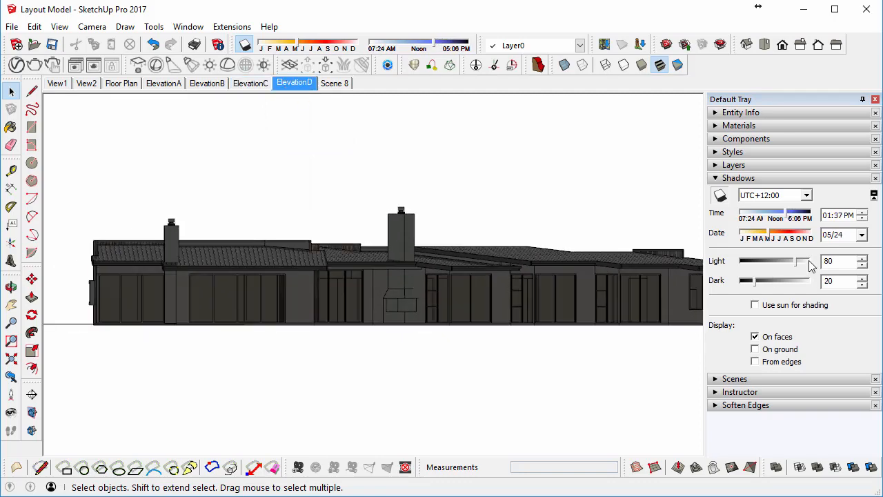
drag(804, 262, 828, 267)
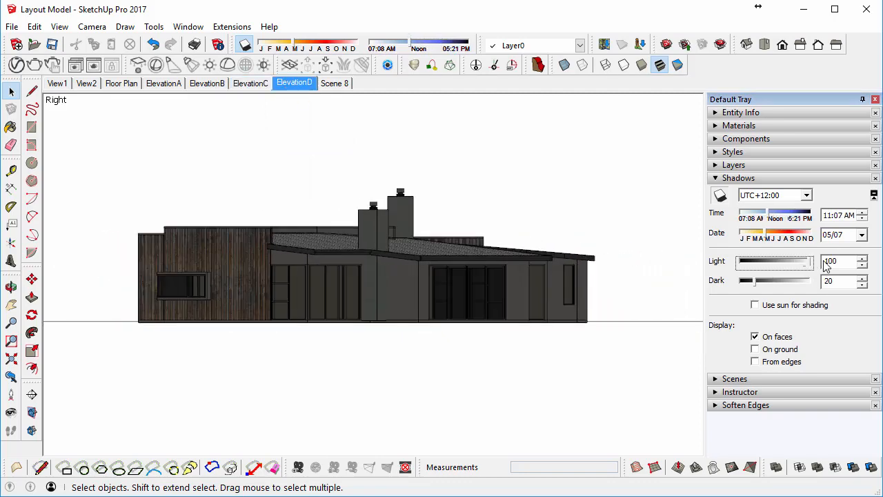
click(826, 282)
text(50)
key(Return)
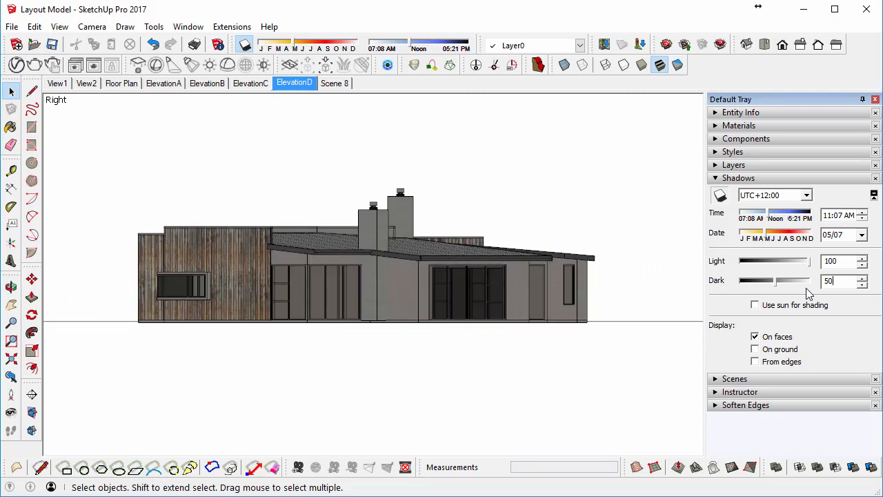
Set the ElevationD scene's shadow time to 05:08 PM
drag(409, 47, 467, 45)
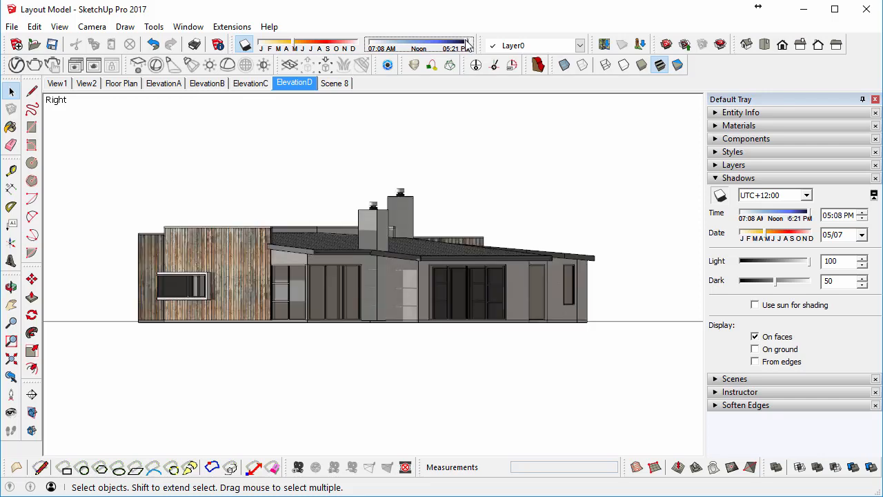
click(11, 358)
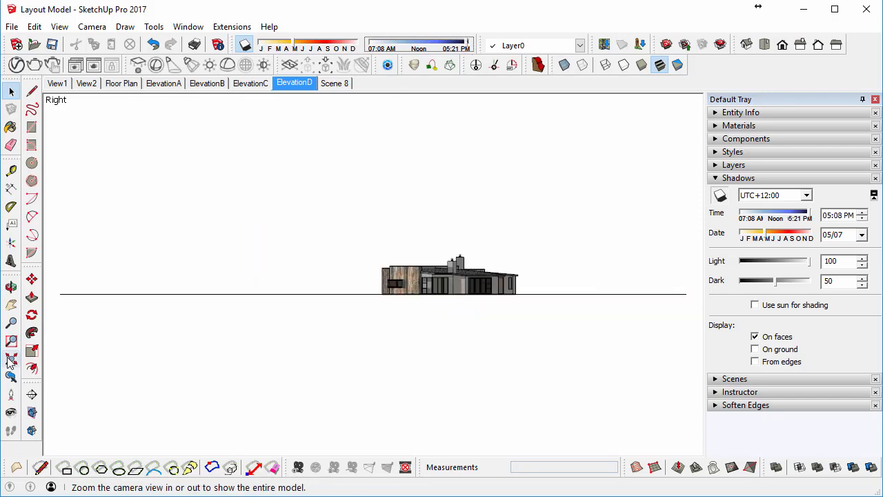
Check which layer the long ground line belongs to and hide the 1Grass layer
click(340, 293)
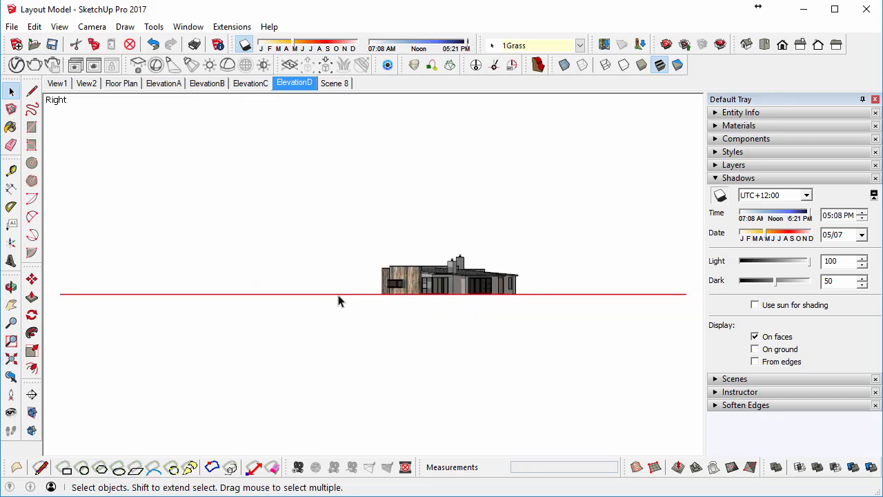
click(342, 229)
click(748, 178)
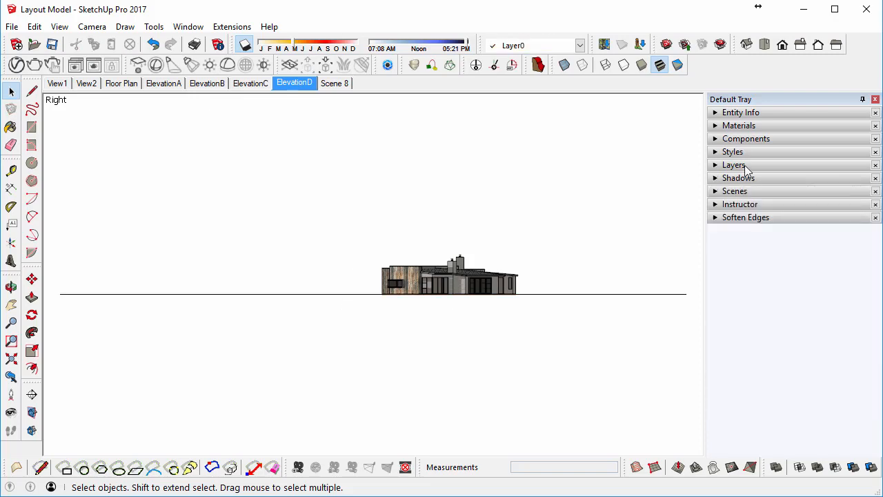
click(747, 165)
scroll(762, 364, down, 6)
scroll(770, 303, up, 6)
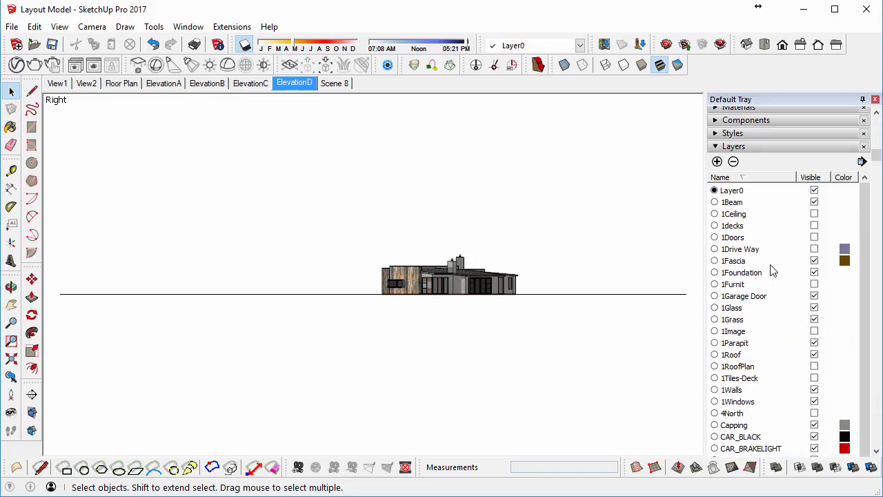
click(814, 319)
click(775, 147)
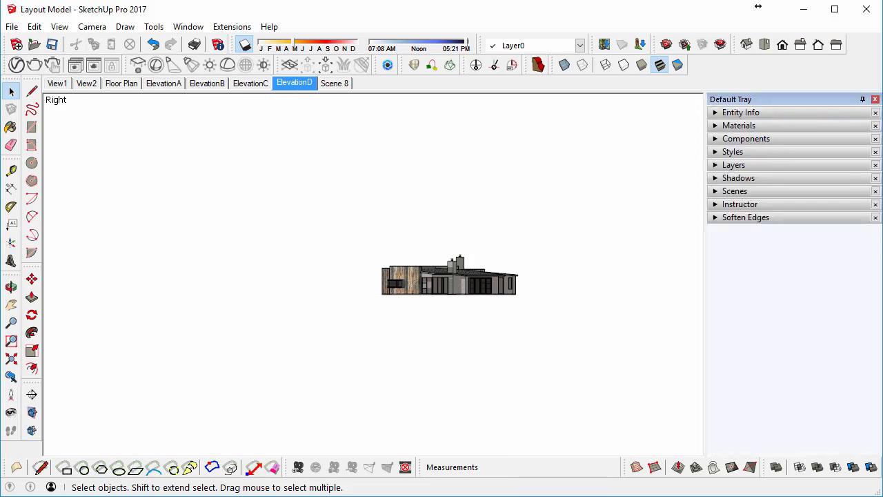
Fit the whole house in the ElevationD view and update that scene
click(11, 358)
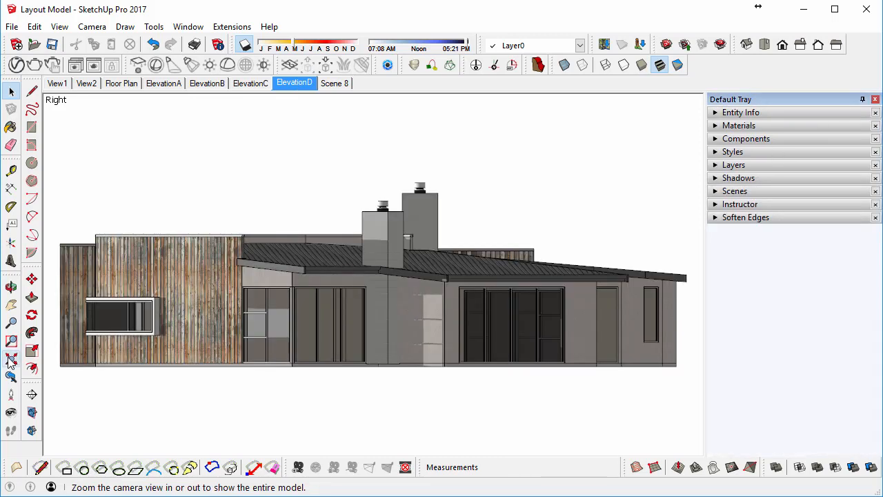
right_click(283, 88)
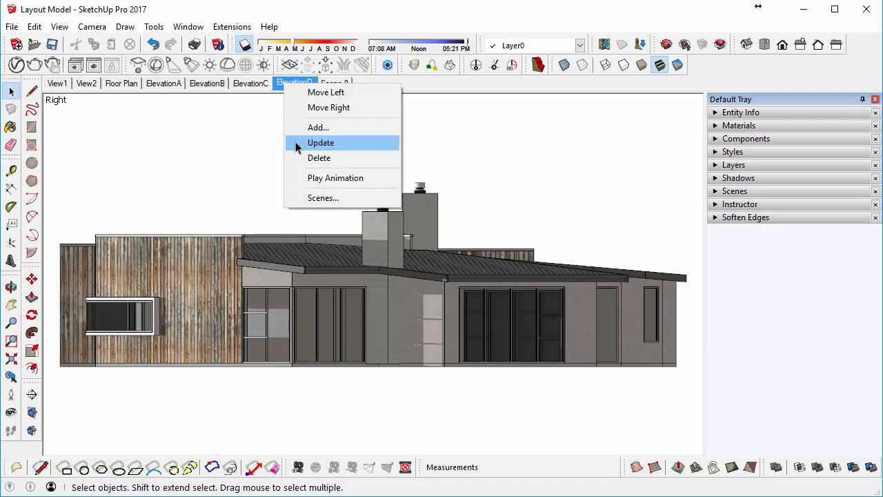
click(298, 143)
Save the model with Scene 8 active and send it to LayOut
click(335, 84)
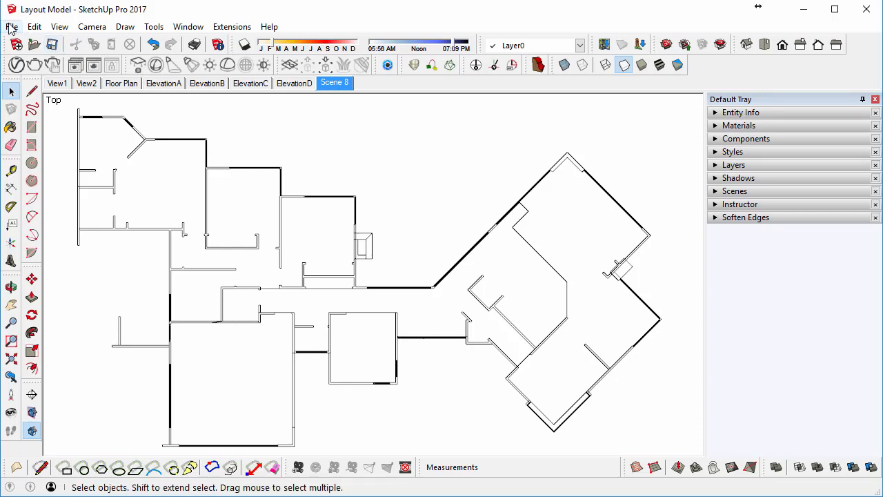
click(52, 47)
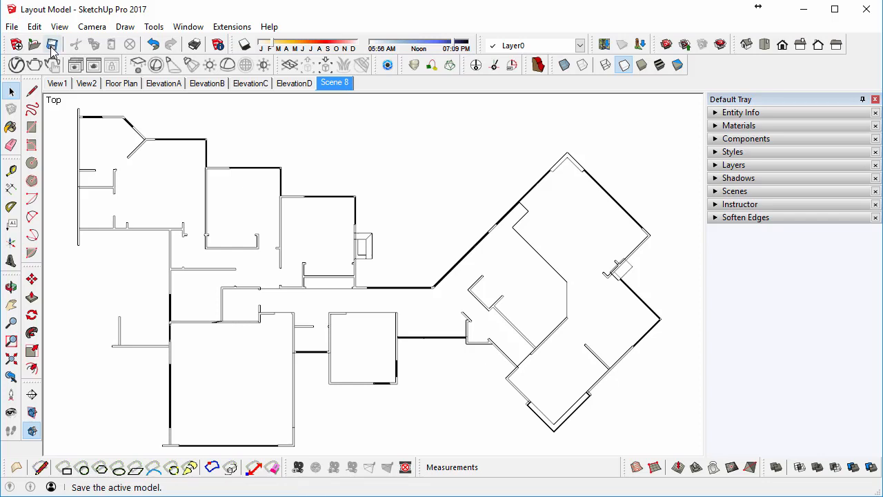
click(14, 27)
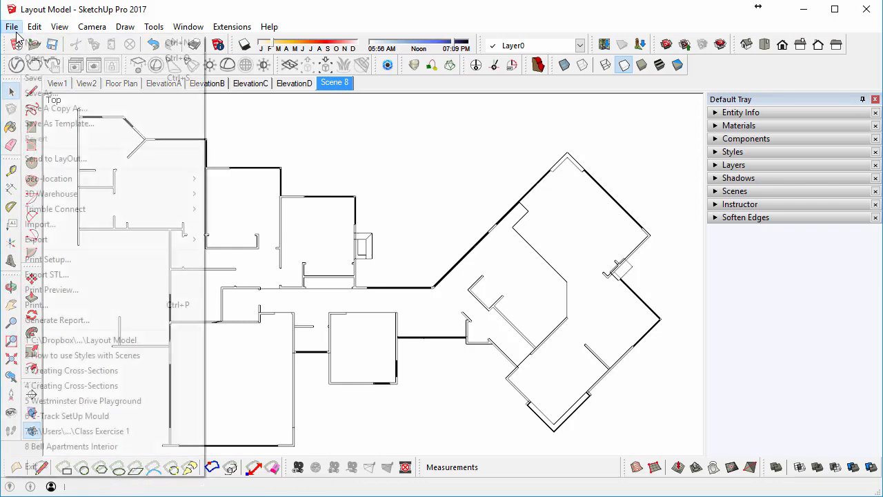
click(55, 163)
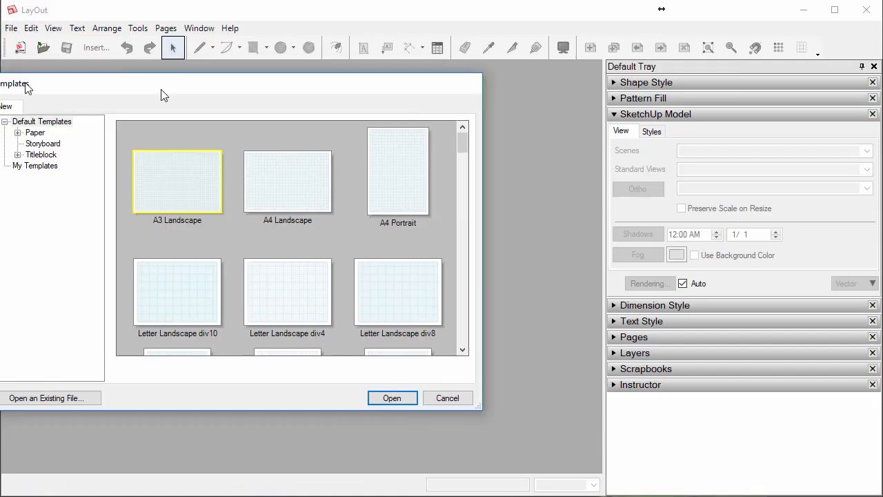
Create the LayOut document from the PCS template in My Templates
drag(25, 88, 121, 97)
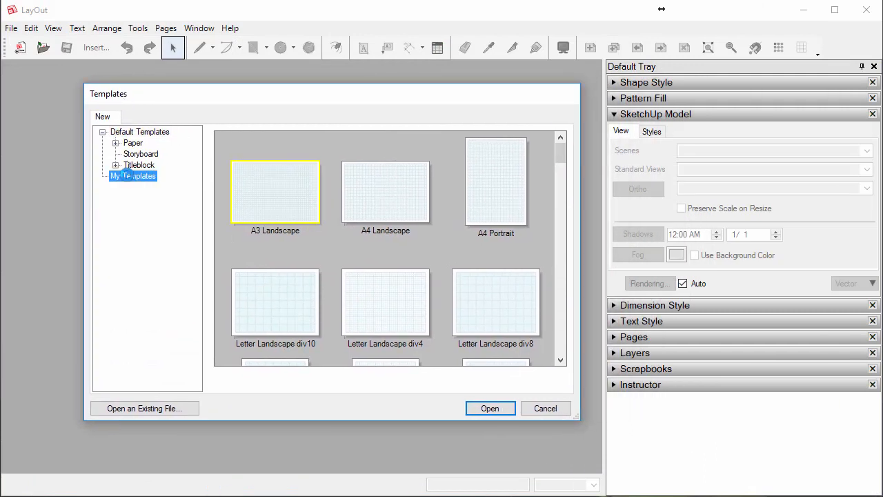
click(407, 202)
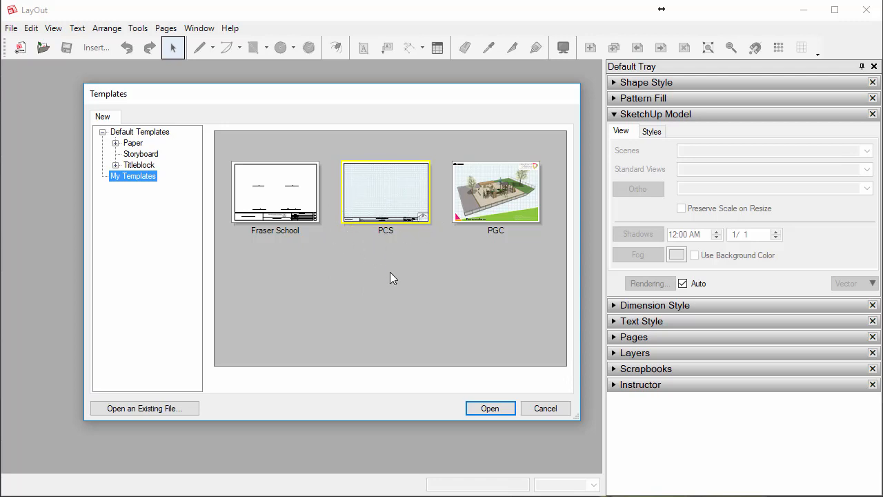
click(482, 412)
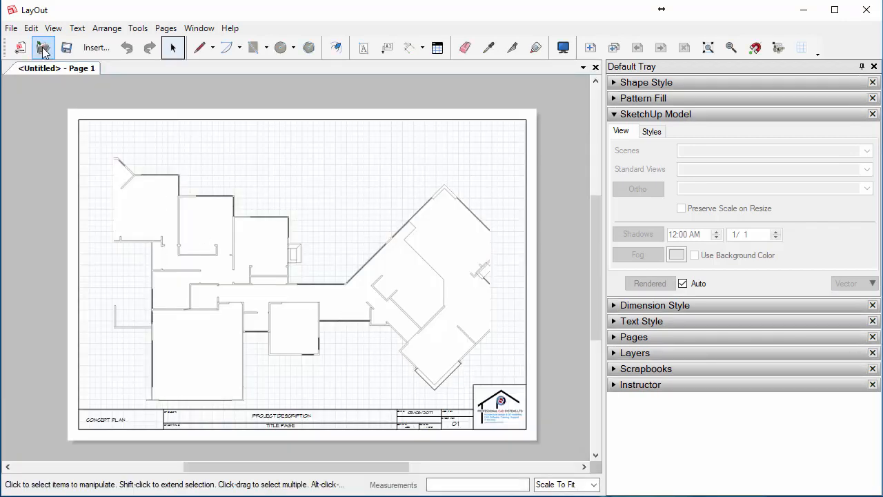
Open the PCS_LayOut_Template document from the SketchUp_Resources Templates folder
click(43, 49)
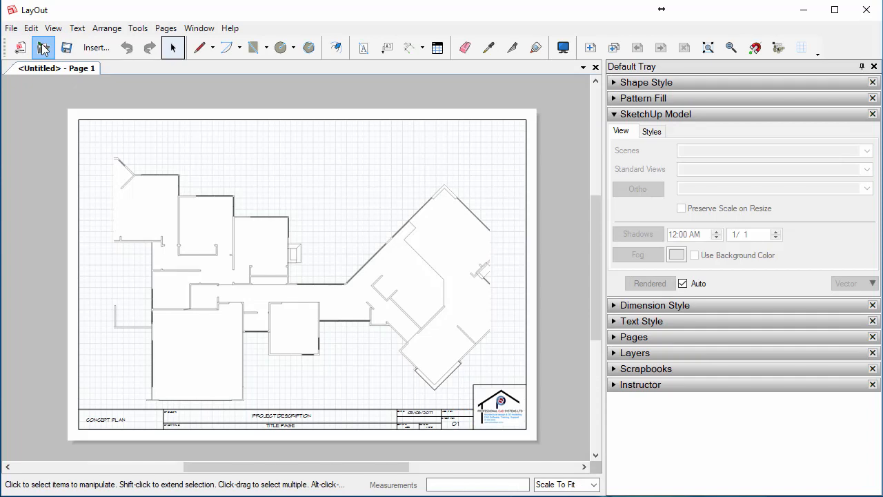
drag(148, 29, 171, 63)
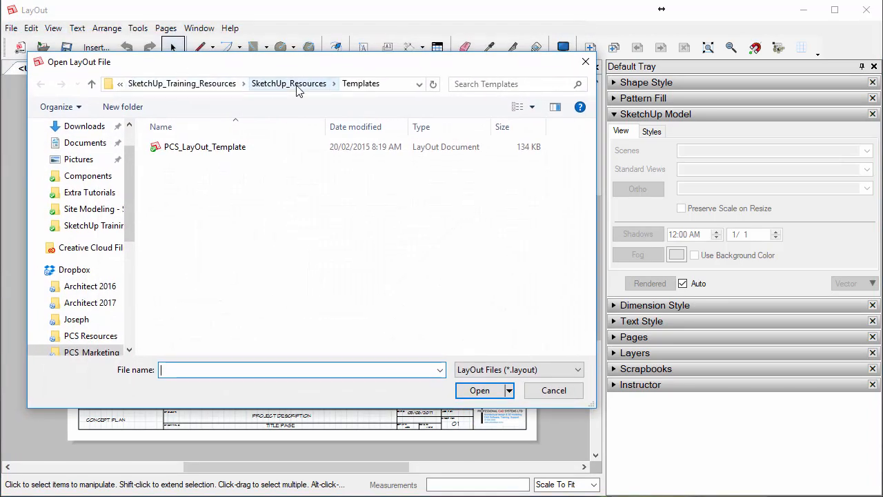
click(214, 148)
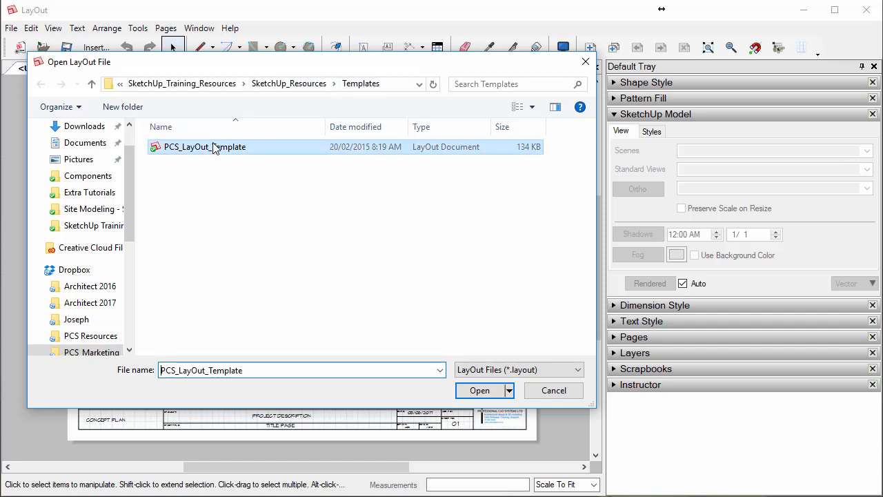
click(479, 390)
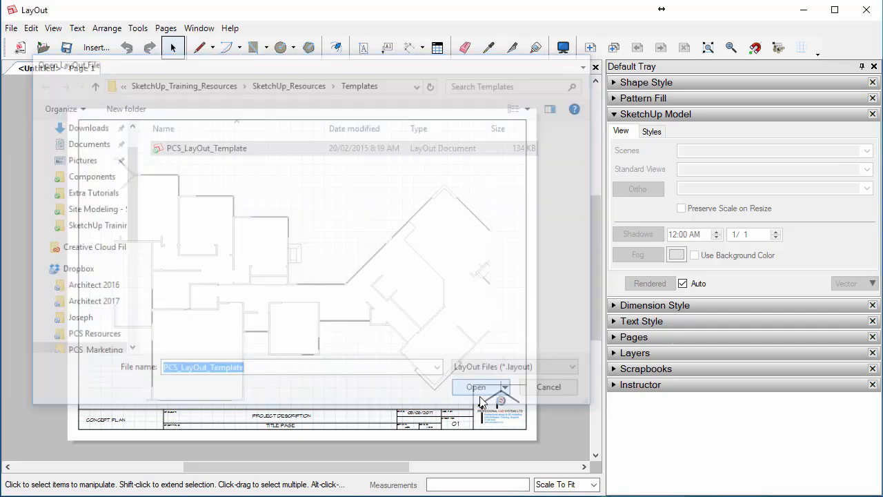
Start saving the document as a template in the My Templates folder, cancel, and close PCS_LayOut_Template
click(11, 28)
click(26, 159)
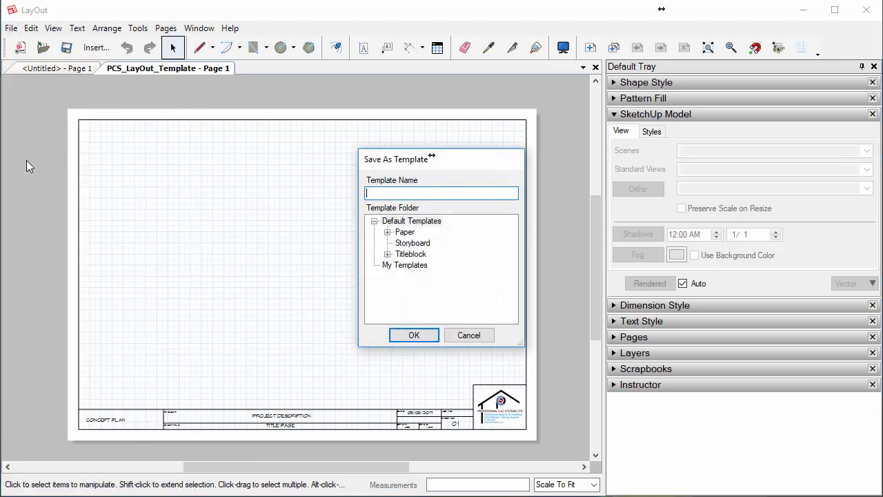
click(417, 266)
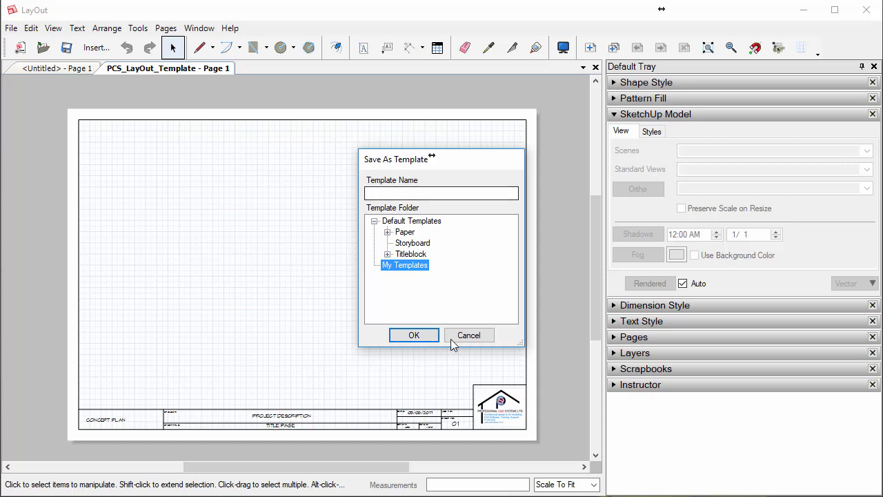
click(467, 335)
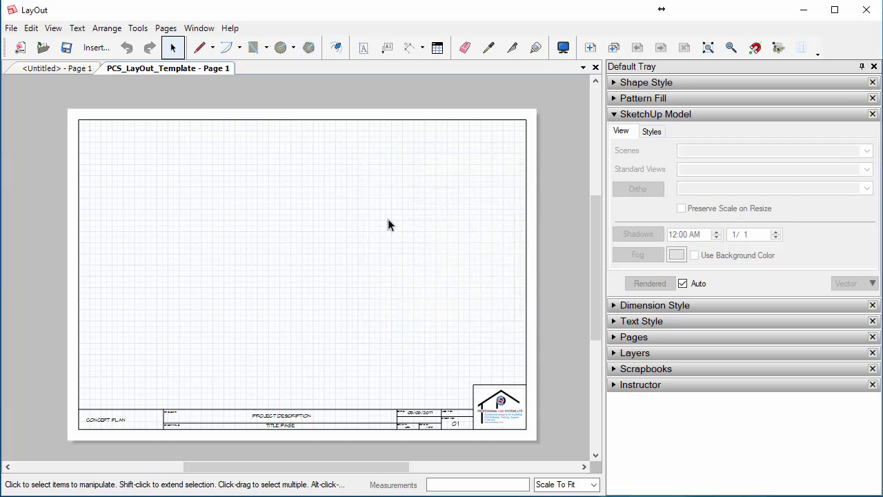
click(595, 68)
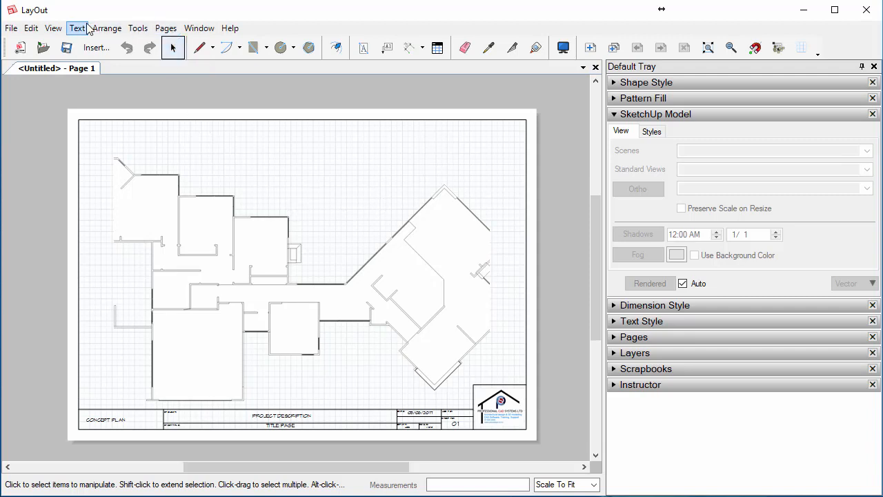
Hide the grid on the untitled document's page
click(54, 28)
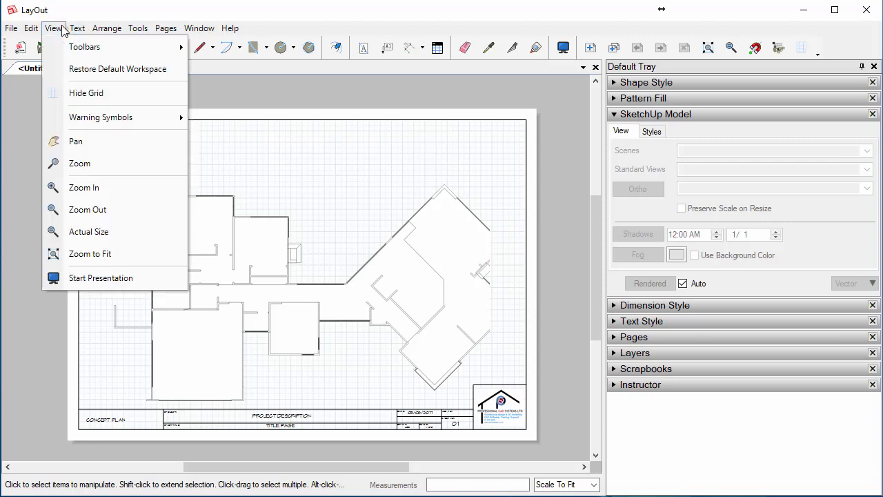
click(55, 97)
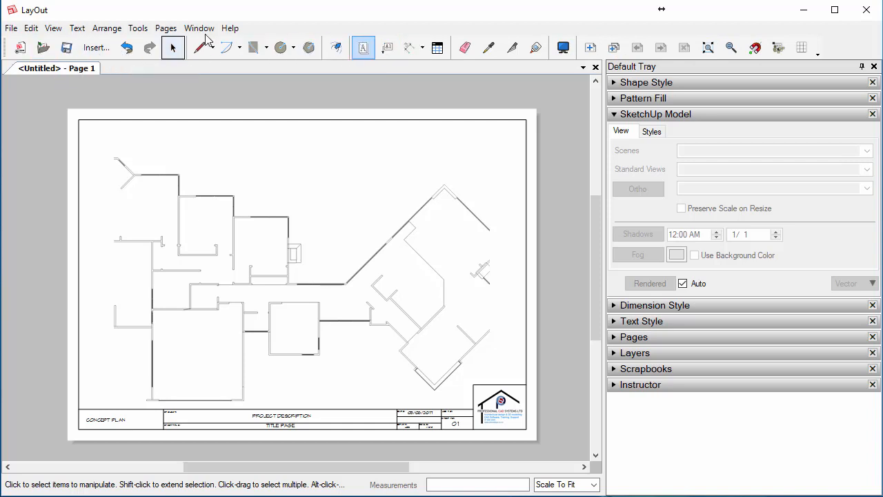
Look through the commands available for customizing the toolbar and close the customization dialog
click(53, 28)
mouse_move(178, 44)
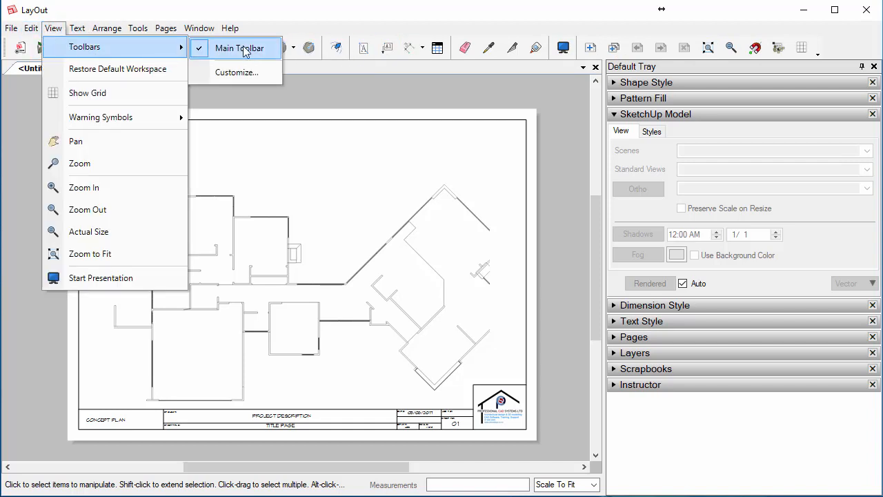
click(247, 75)
click(370, 153)
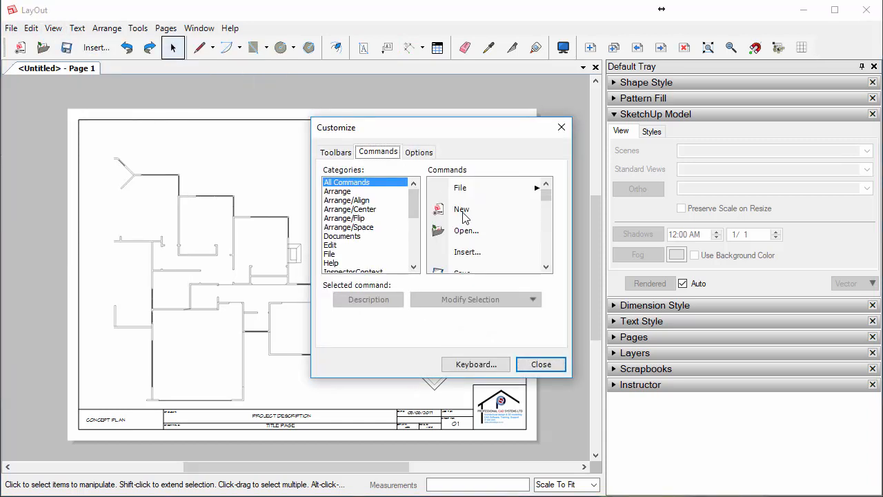
drag(461, 213, 39, 132)
click(526, 368)
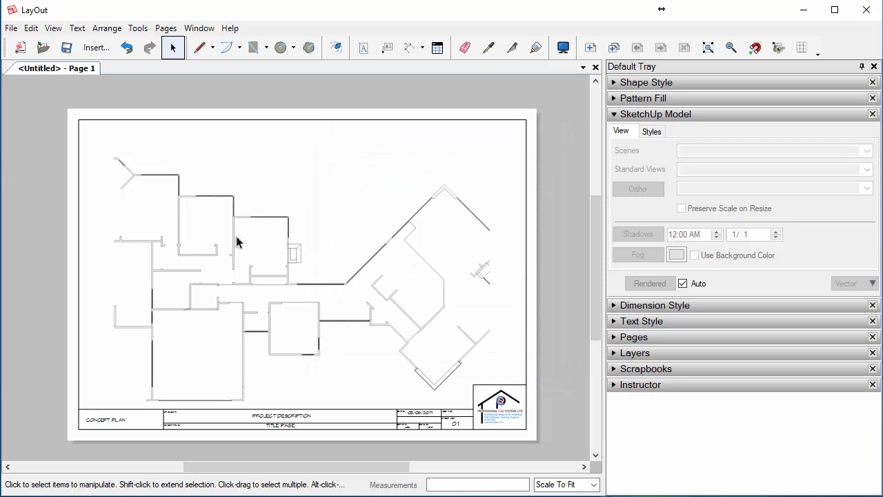
Switch the floor plan viewport on the page to the View1 scene
mouse_move(293, 299)
middle_down()
mouse_move(262, 282)
mouse_move(282, 288)
middle_up()
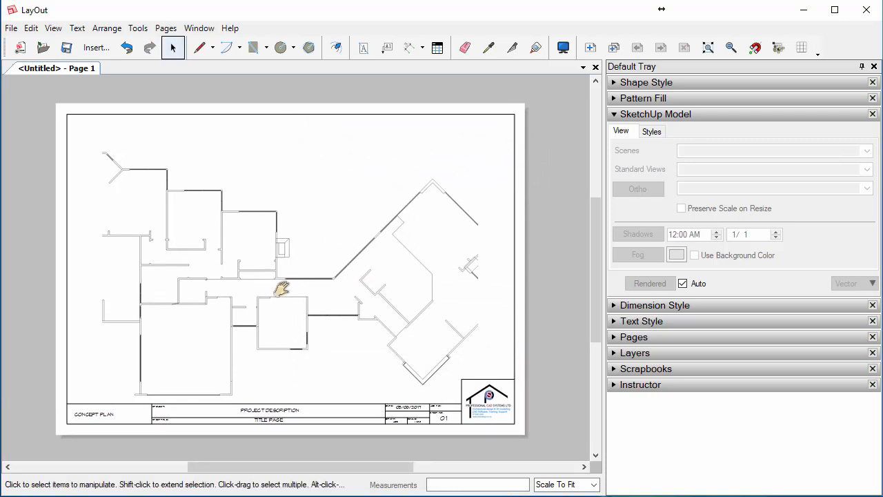
click(282, 271)
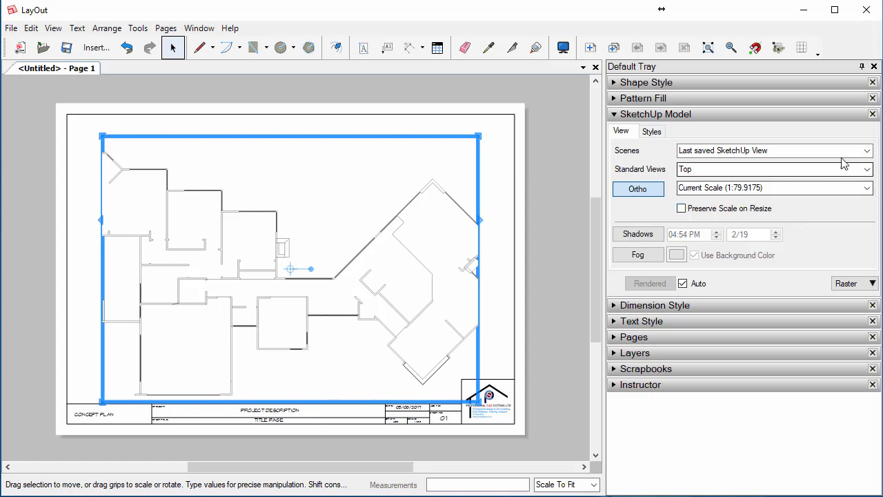
click(864, 151)
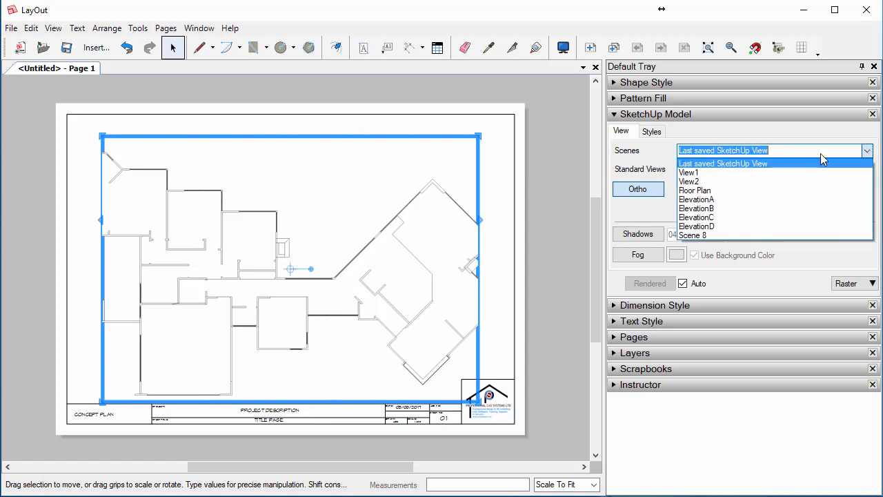
click(736, 173)
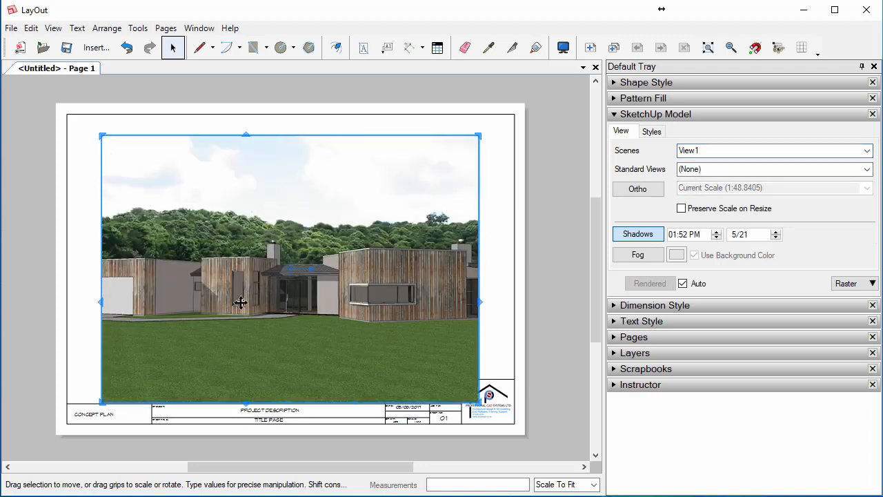
Enlarge the View1 viewport by stretching its sides and top-left corner out to the title block's page border
drag(99, 260, 75, 251)
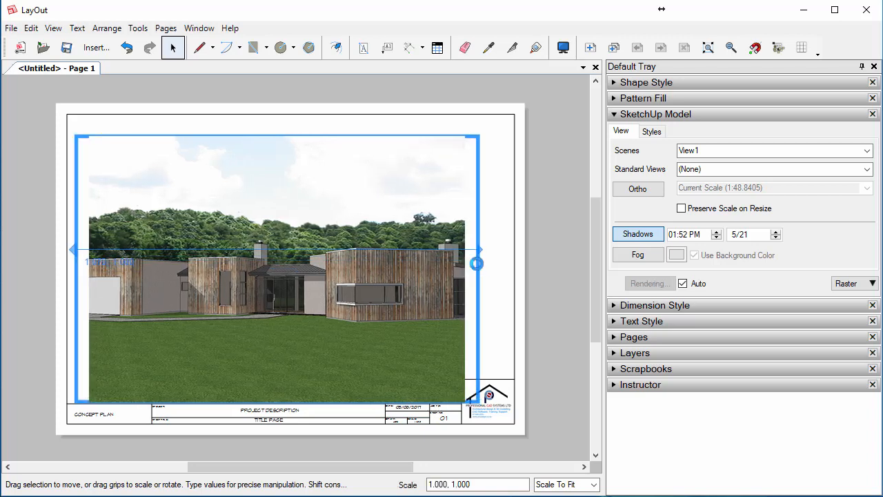
drag(479, 253, 500, 253)
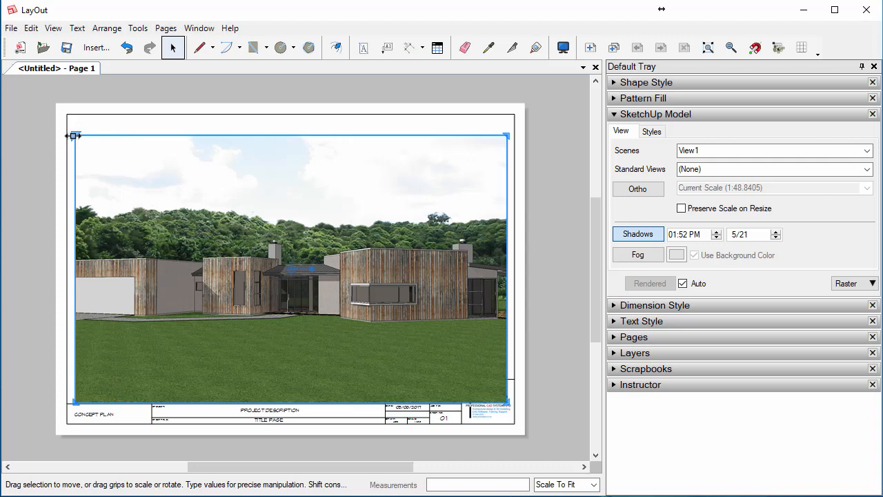
drag(74, 133, 65, 113)
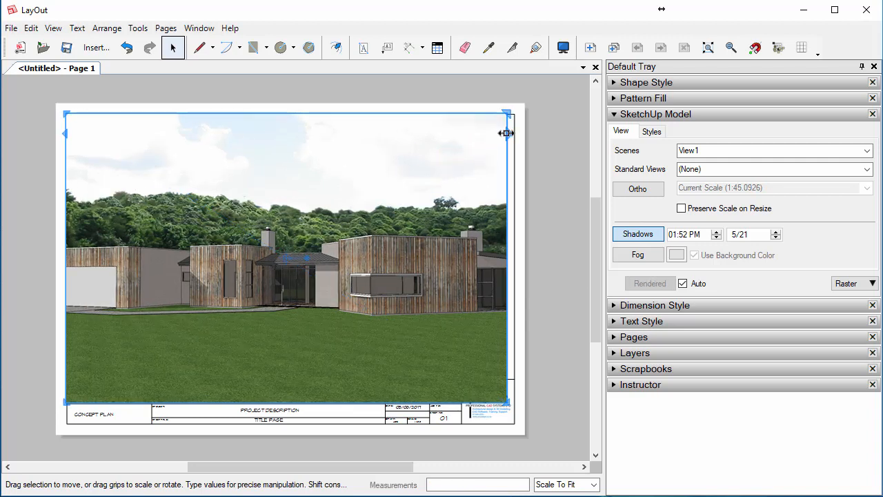
drag(508, 132, 519, 127)
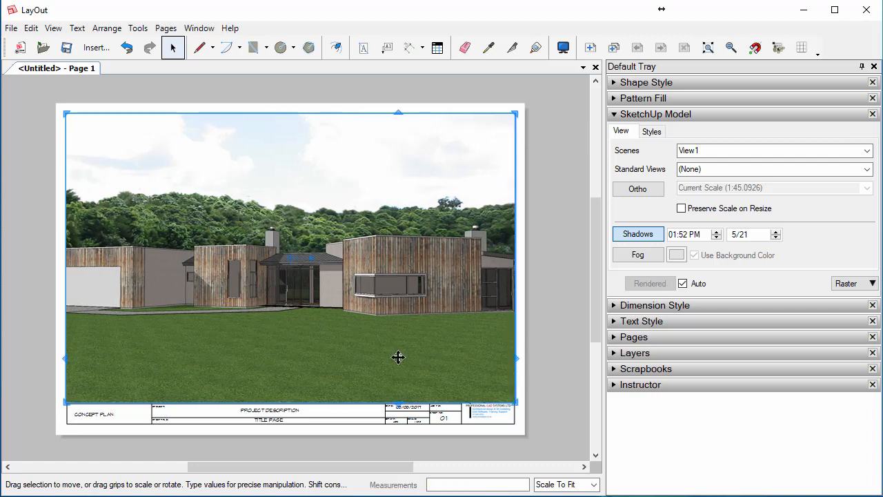
Try the On Every Page layer above Default, restore the layer order, and make Default the current layer
click(614, 353)
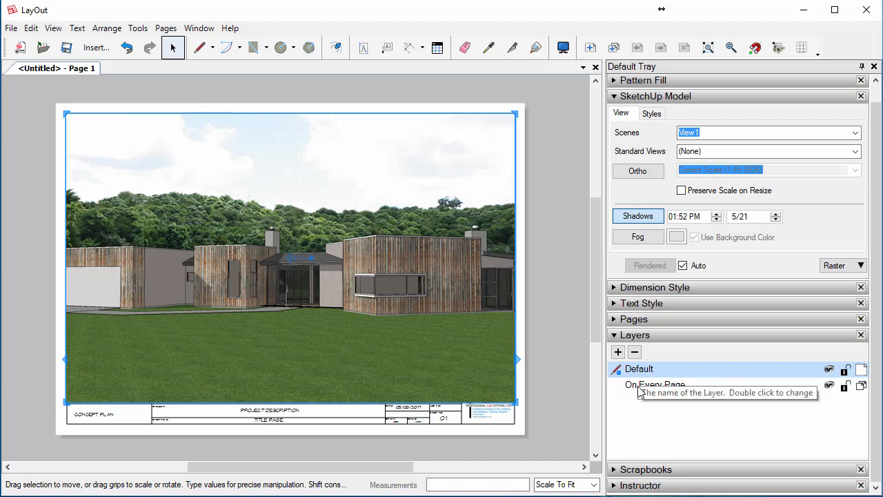
click(640, 390)
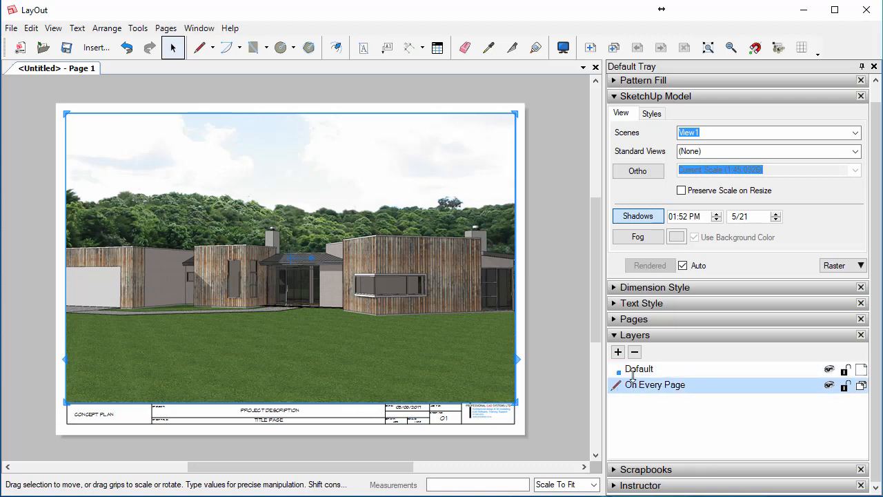
drag(632, 365, 633, 361)
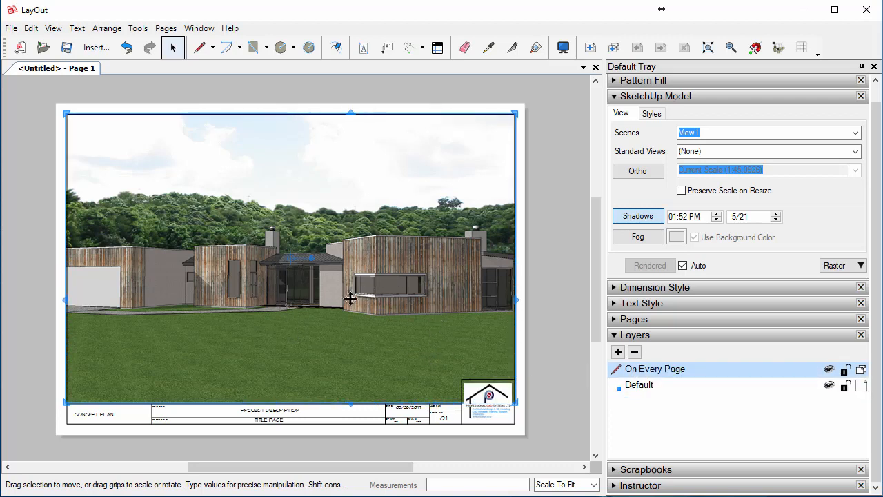
drag(640, 374, 640, 394)
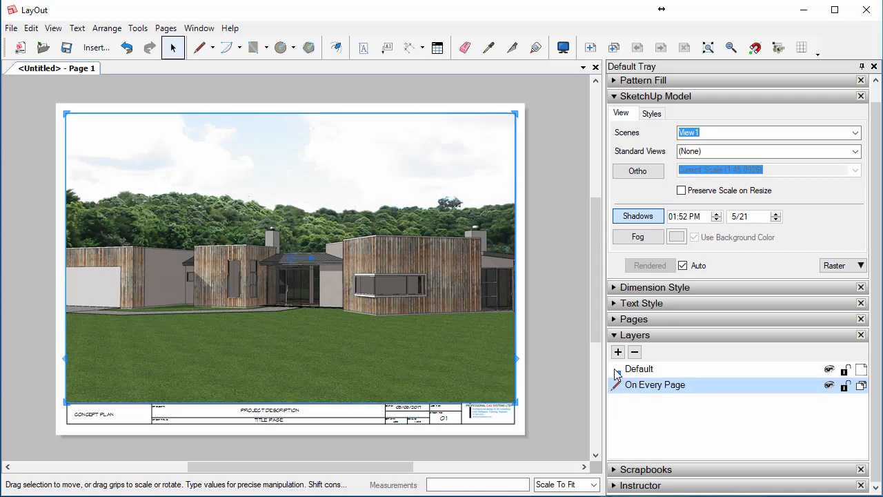
click(618, 373)
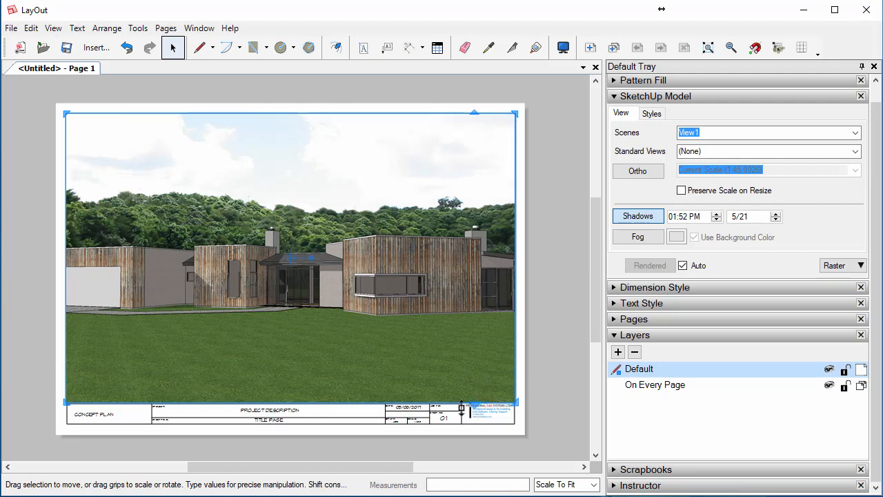
Raise the viewport's lower edge to just above the company logo box and deselect the viewport
scroll(462, 408, up, 3)
drag(467, 406, 487, 356)
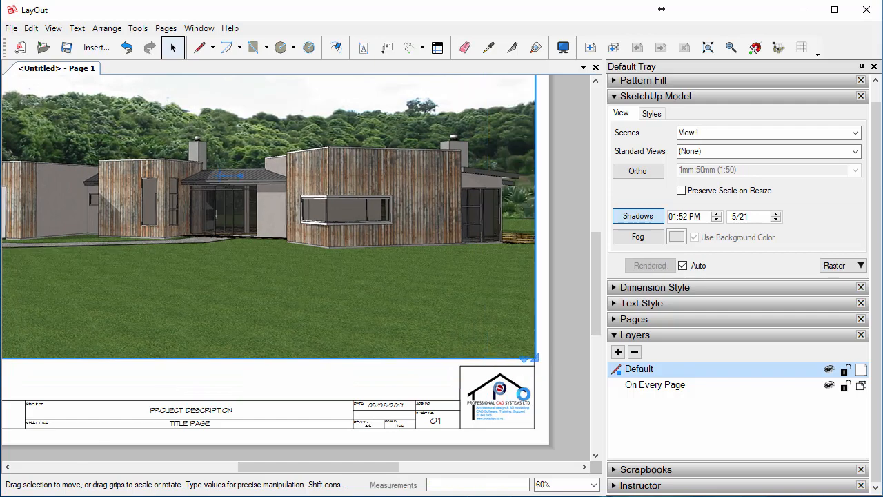
click(555, 367)
scroll(524, 376, down, 1)
scroll(492, 383, down, 3)
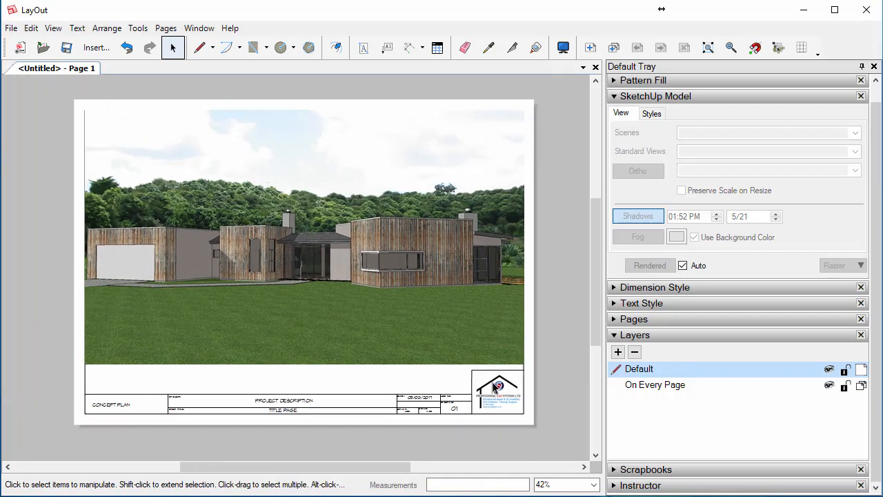
Turn off object snap and pull the viewport's top-left corner slightly inside the page border
click(222, 285)
scroll(107, 175, up, 2)
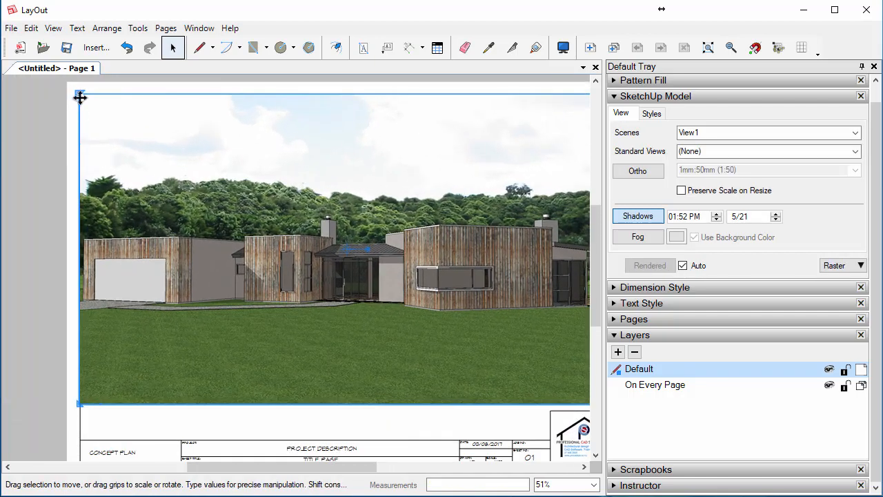
drag(79, 94, 93, 107)
scroll(83, 97, up, 1)
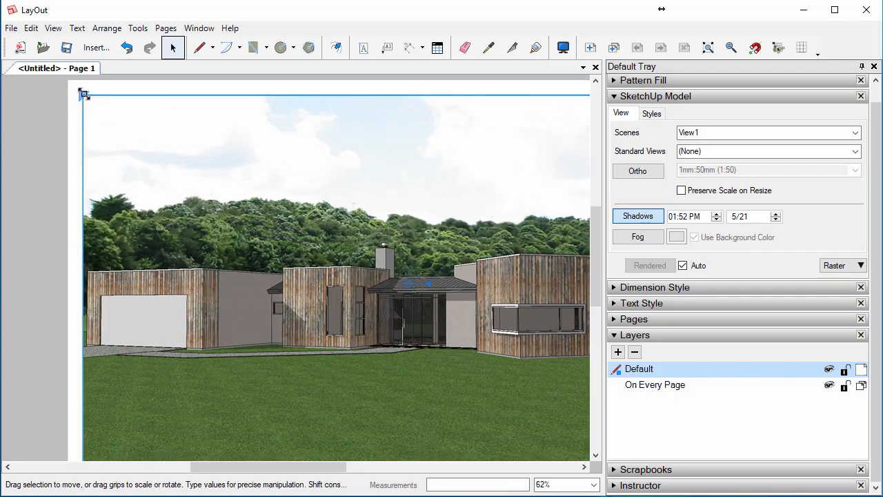
mouse_move(83, 94)
mouse_down()
mouse_move(87, 110)
mouse_move(91, 102)
mouse_up()
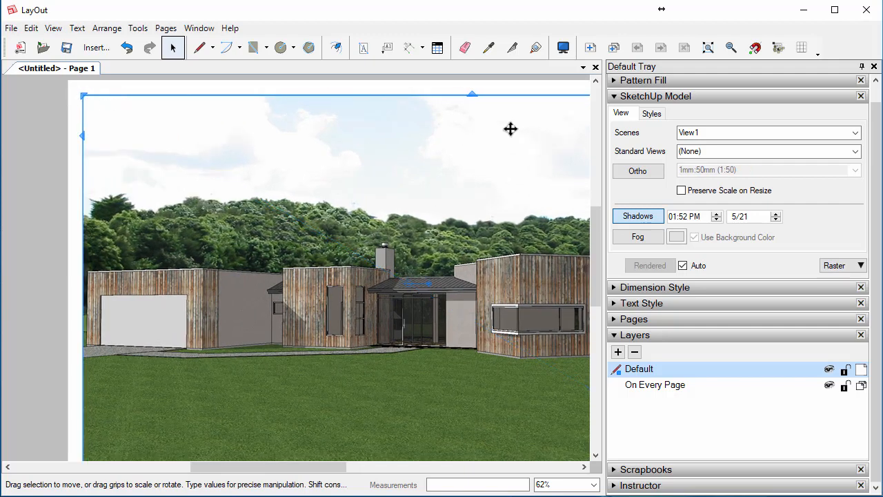
click(755, 47)
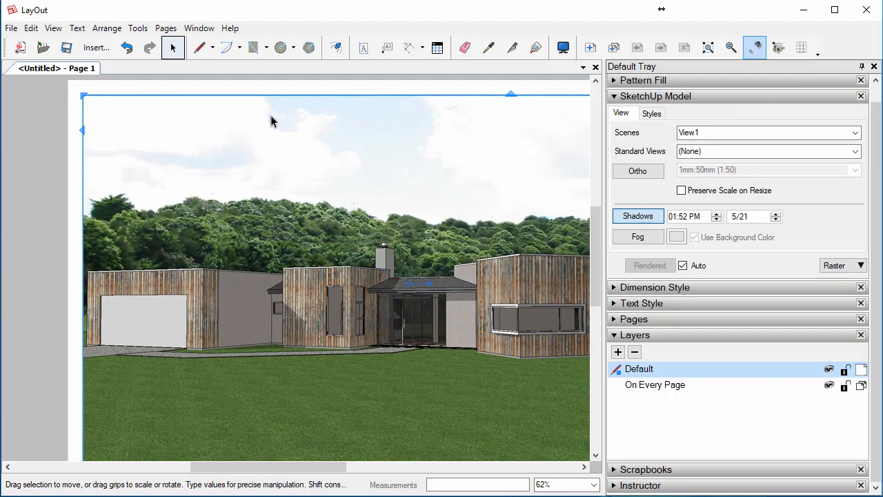
right_click(49, 123)
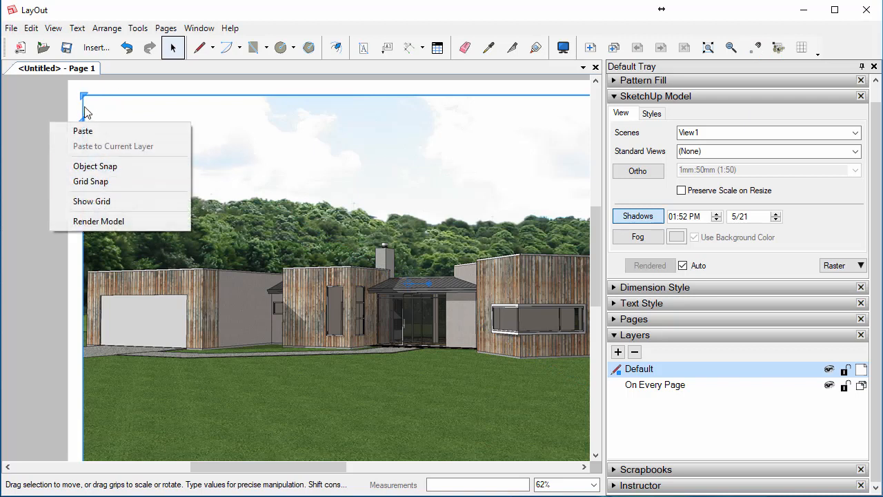
drag(82, 97, 90, 102)
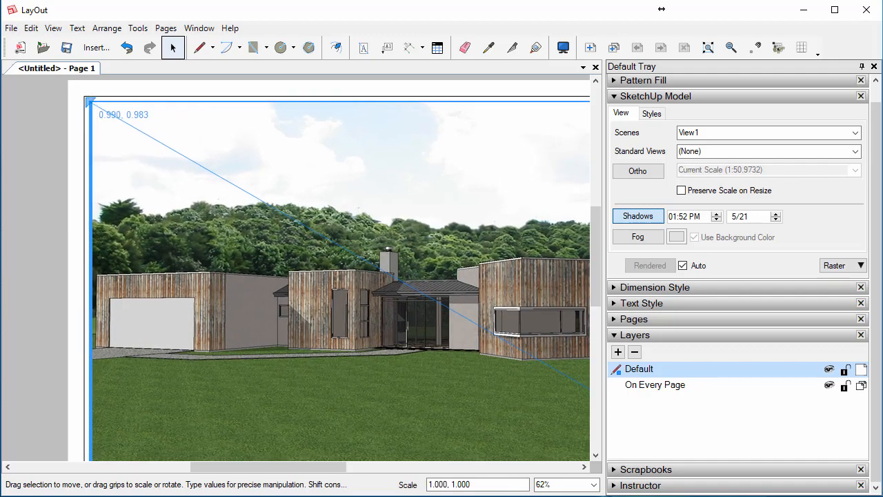
Pull the viewport's top-right corner slightly inside the page border to leave a margin, and deselect the viewport
scroll(49, 142, down, 2)
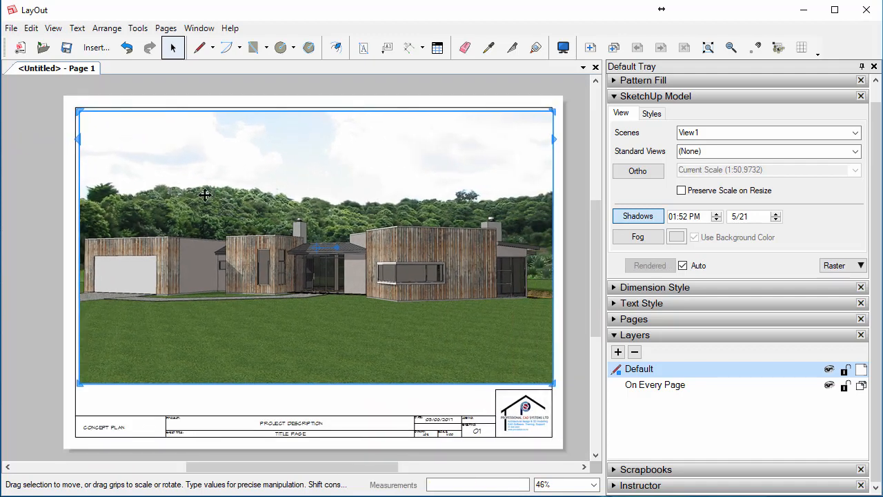
scroll(531, 134, up, 2)
scroll(555, 111, up, 2)
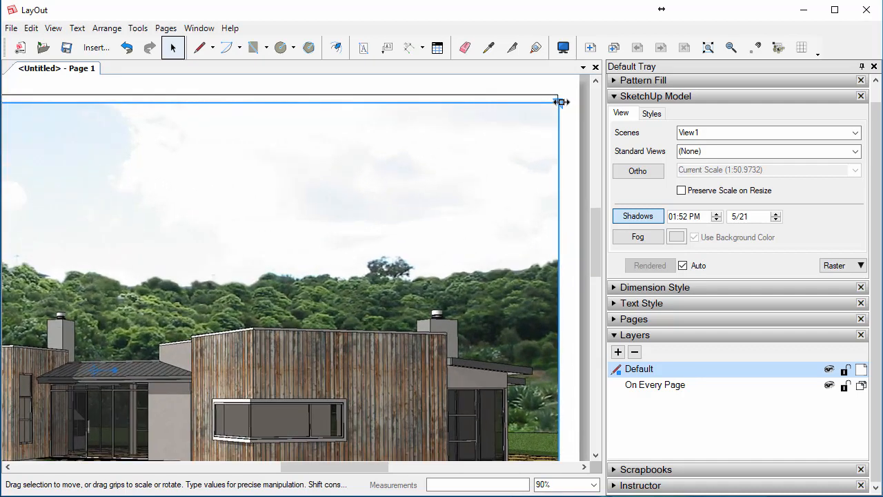
drag(560, 101, 548, 102)
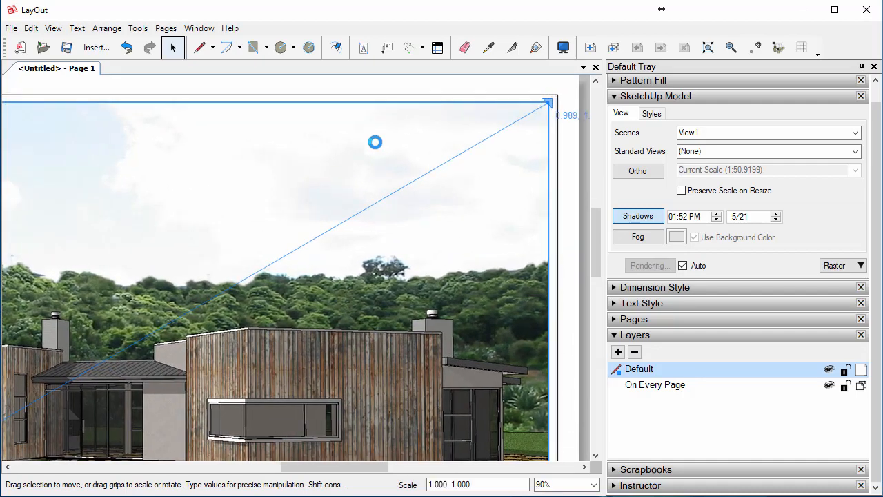
scroll(375, 142, down, 4)
click(502, 361)
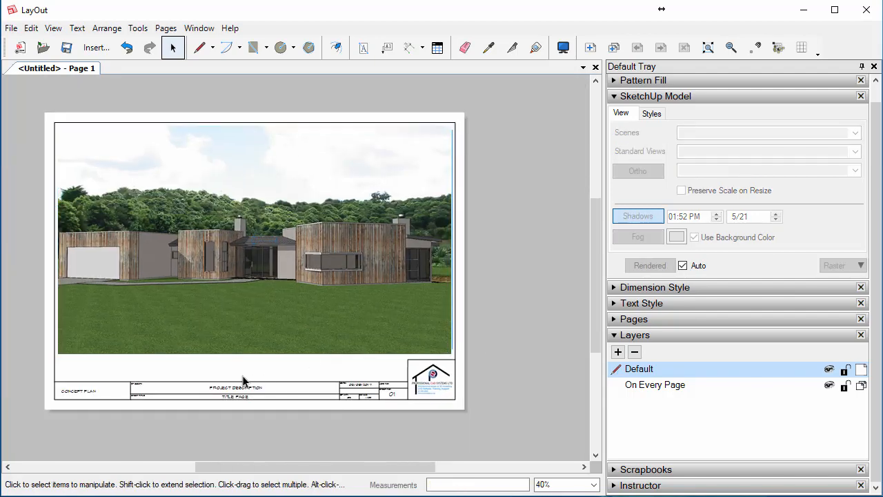
Check which layers hold the TITLE PAGE and PROJECT DESCRIPTION texts in the title block
scroll(242, 380, up, 1)
middle_drag(184, 364, 221, 390)
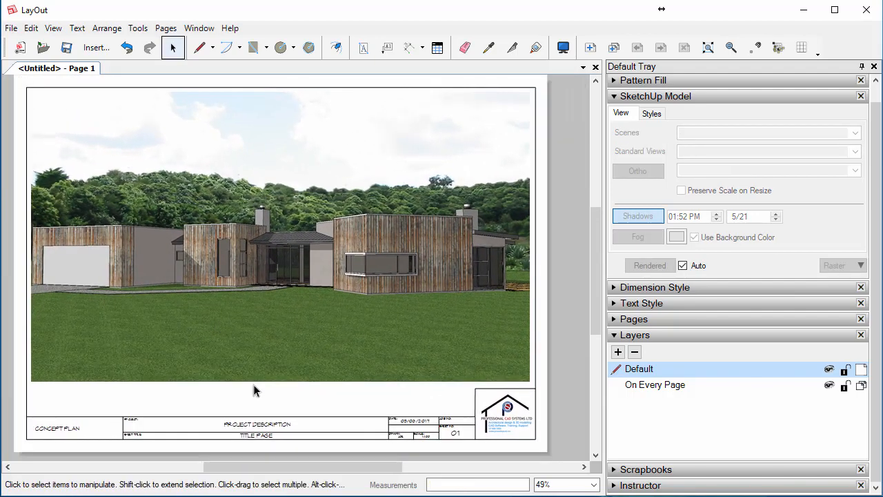
scroll(247, 448, up, 1)
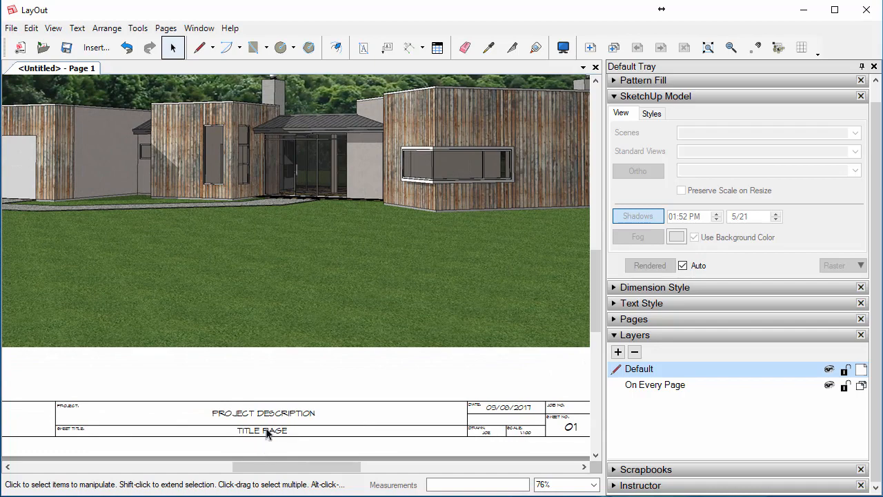
click(265, 432)
scroll(274, 447, up, 2)
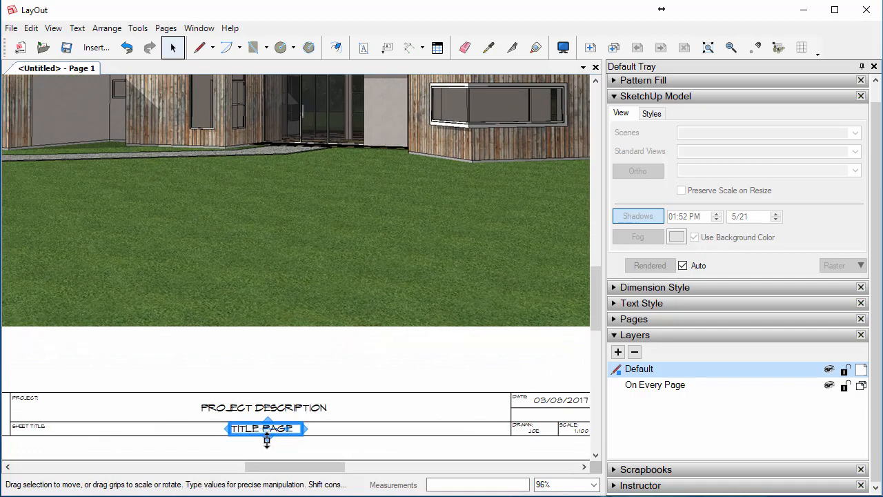
click(266, 409)
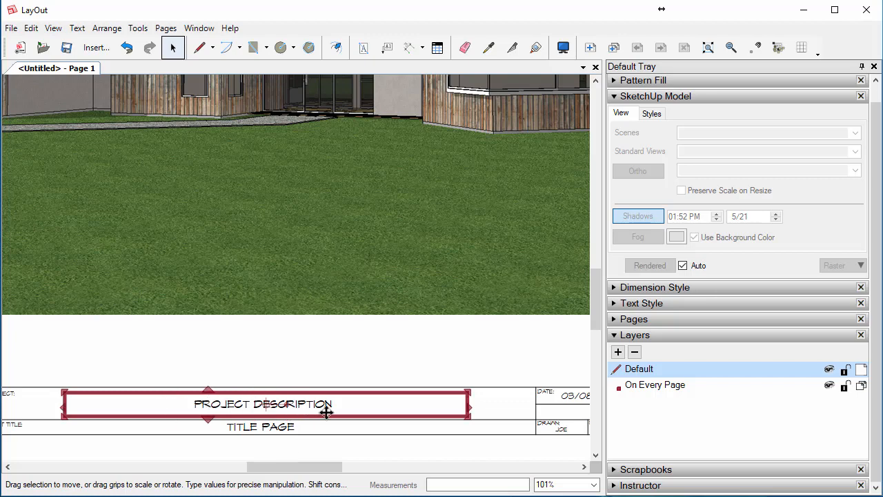
click(271, 427)
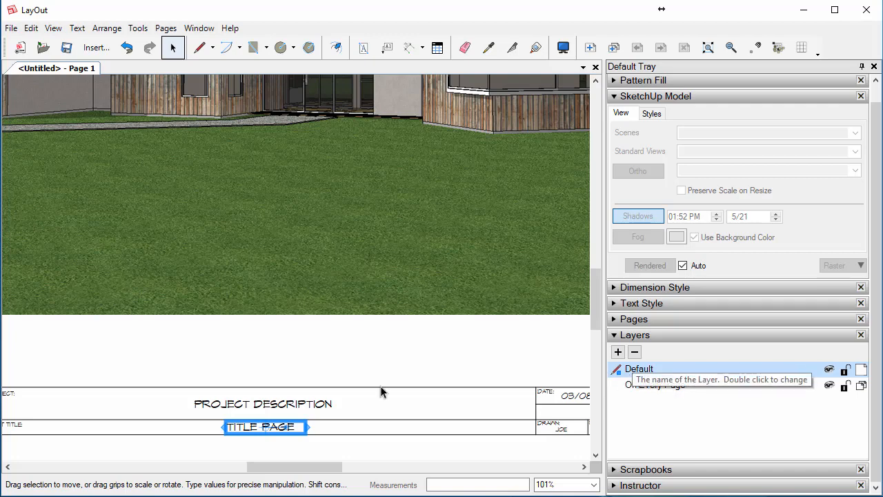
click(276, 406)
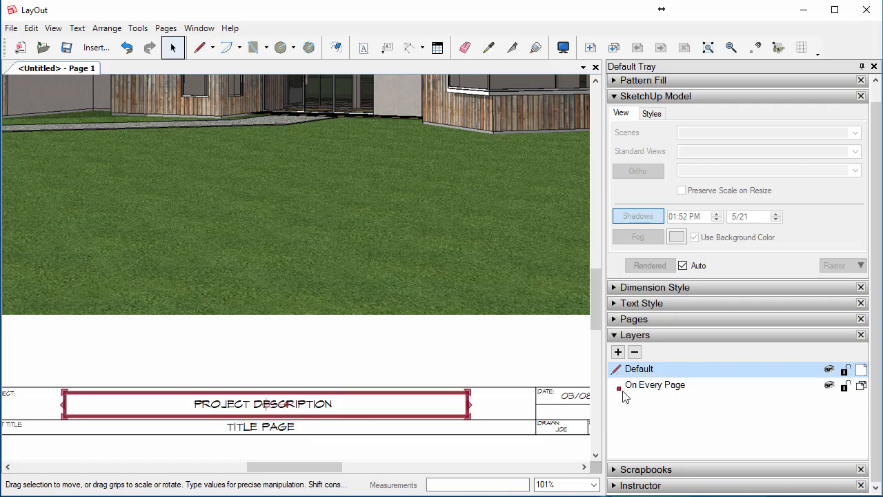
Replace the project description text in the title block with LAYOUT TUTORIAL
double_click(231, 403)
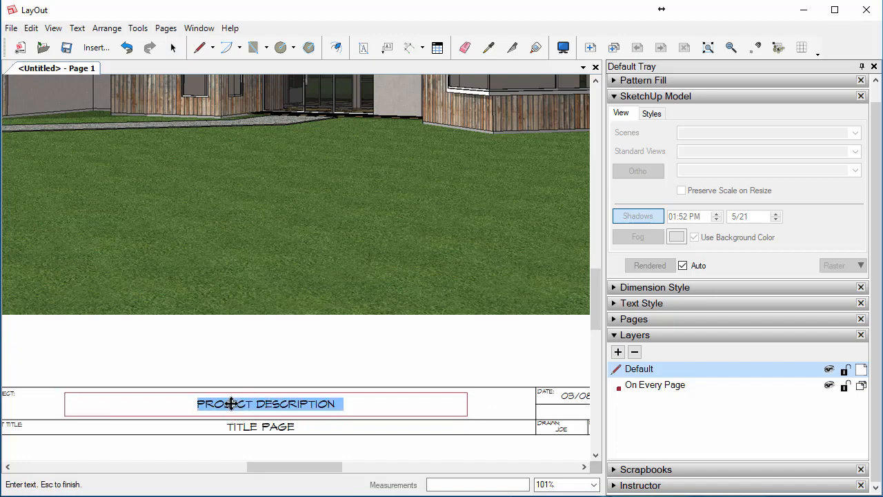
text(LAYOUT)
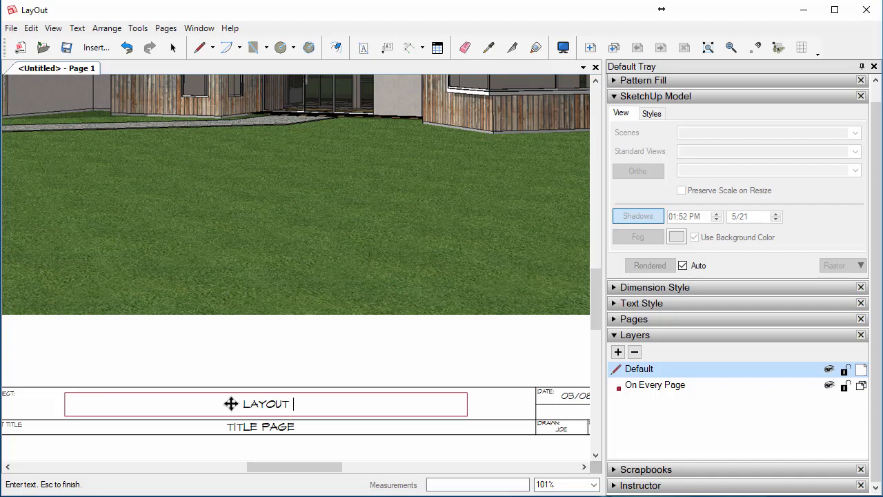
text( TUTORIAL)
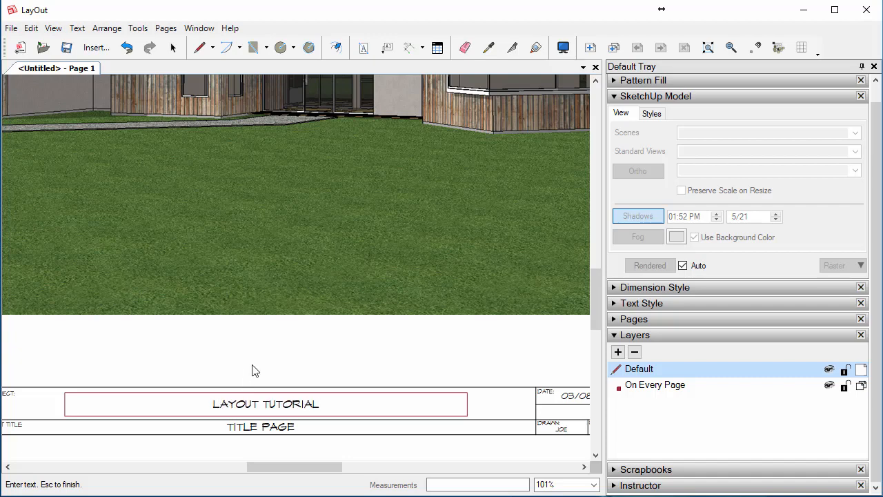
key(Escape)
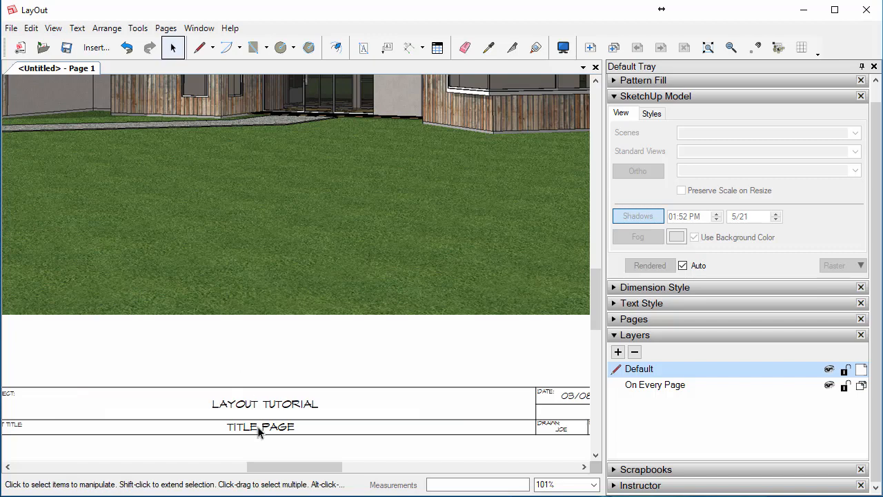
Examine the sheet number in the title block to see which auto-text field it uses
scroll(257, 426, down, 5)
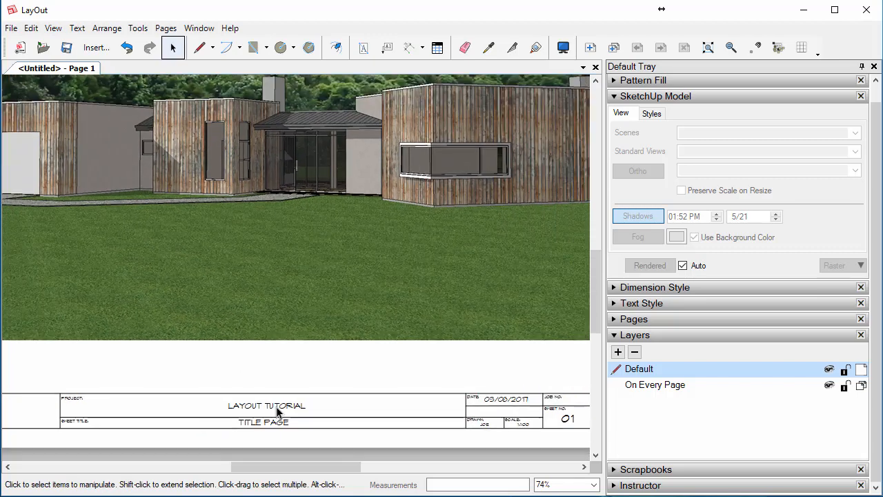
middle_drag(289, 374, 282, 393)
drag(402, 465, 371, 464)
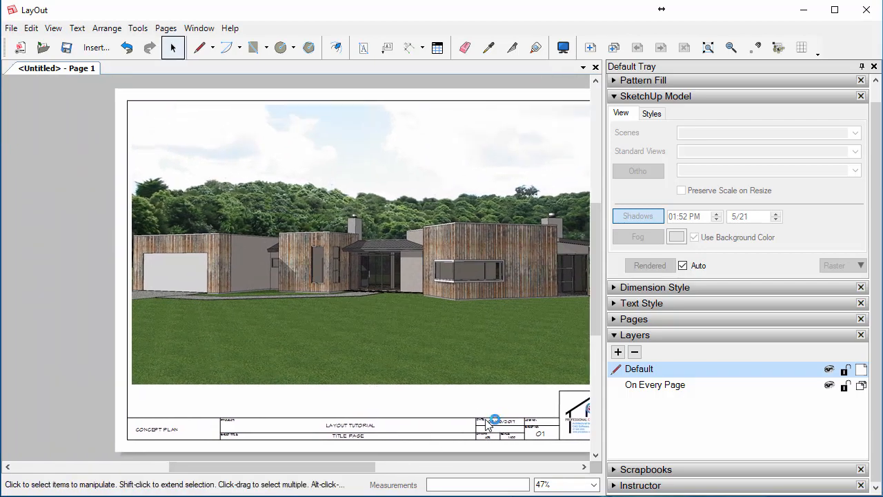
middle_drag(487, 425, 336, 380)
scroll(382, 397, up, 5)
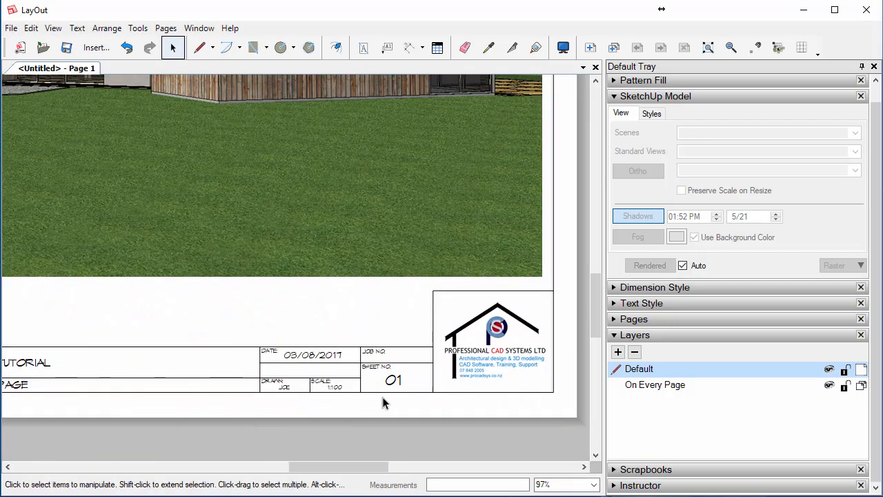
double_click(391, 381)
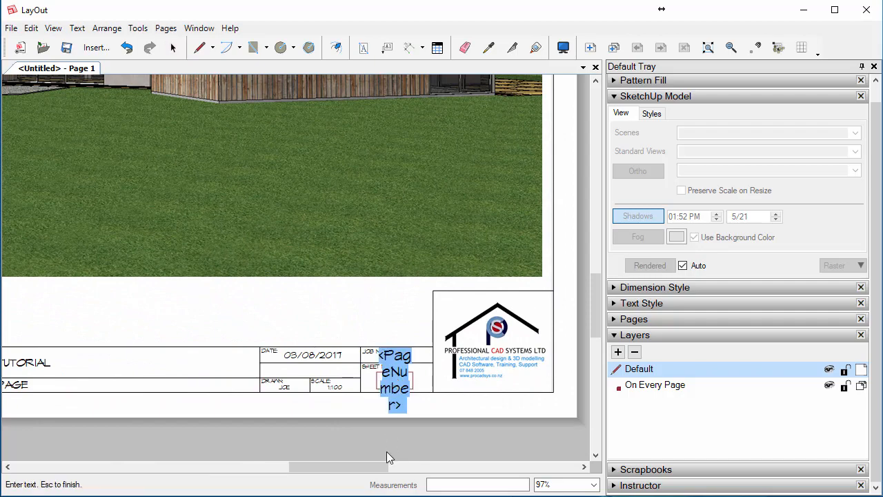
key(Escape)
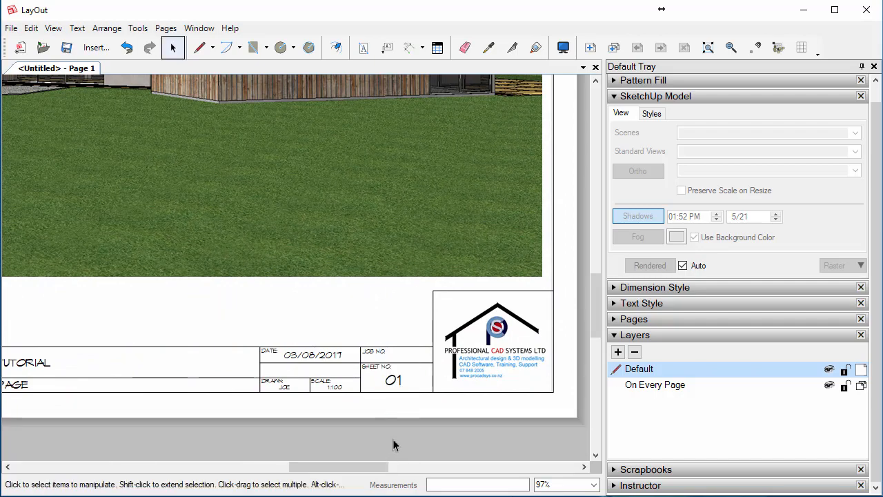
Duplicate the title page, including its viewport and title block, as page 2
scroll(393, 438, down, 6)
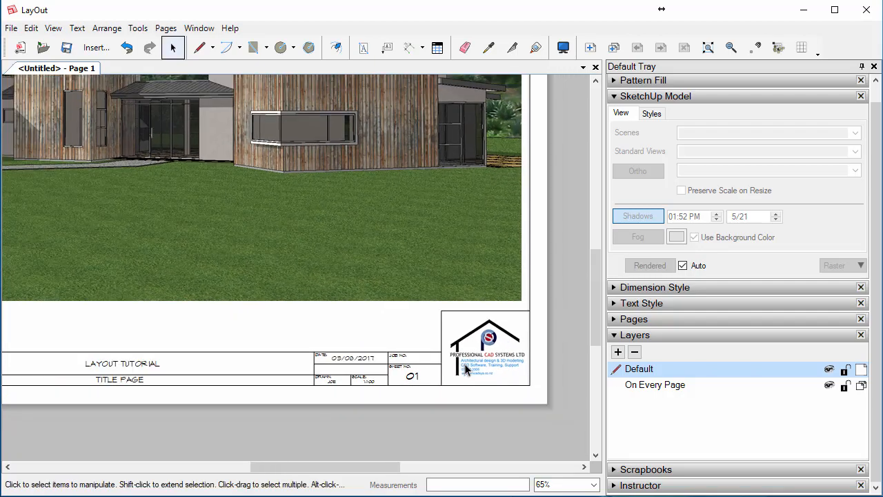
middle_drag(304, 283, 307, 319)
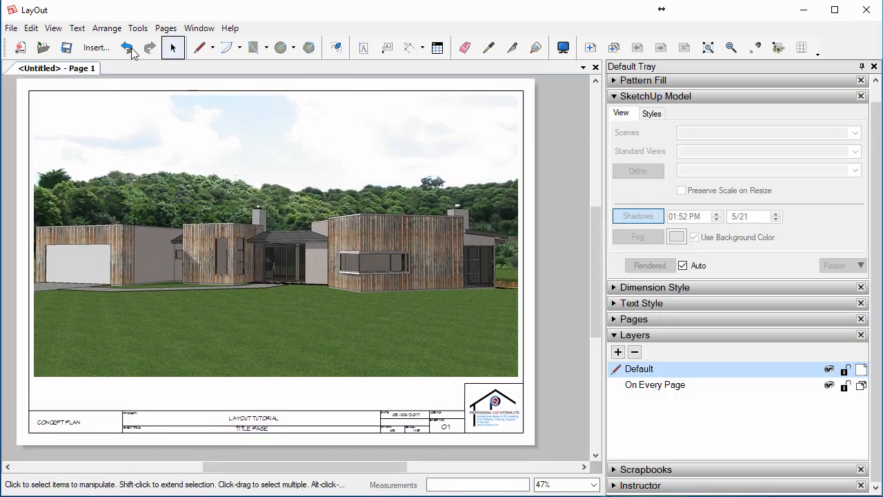
click(165, 27)
key(Escape)
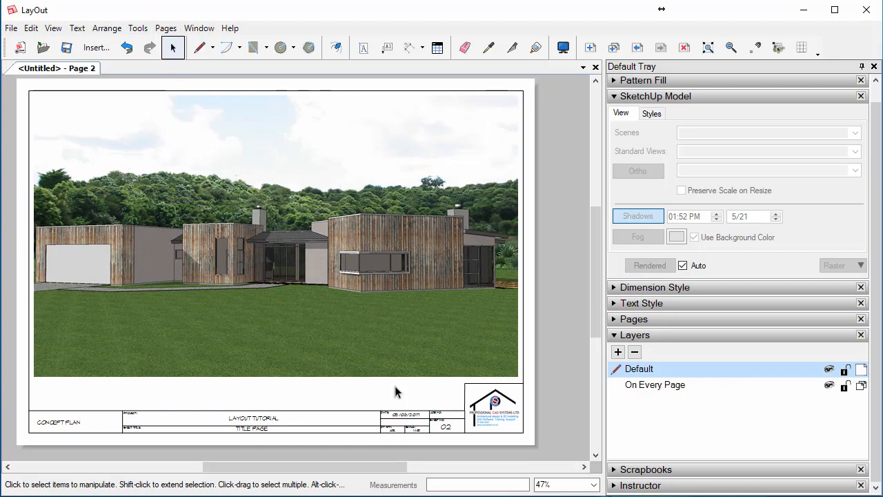
Move the 1:100 scale text in page 2's title block to the current Default layer
scroll(448, 434, up, 5)
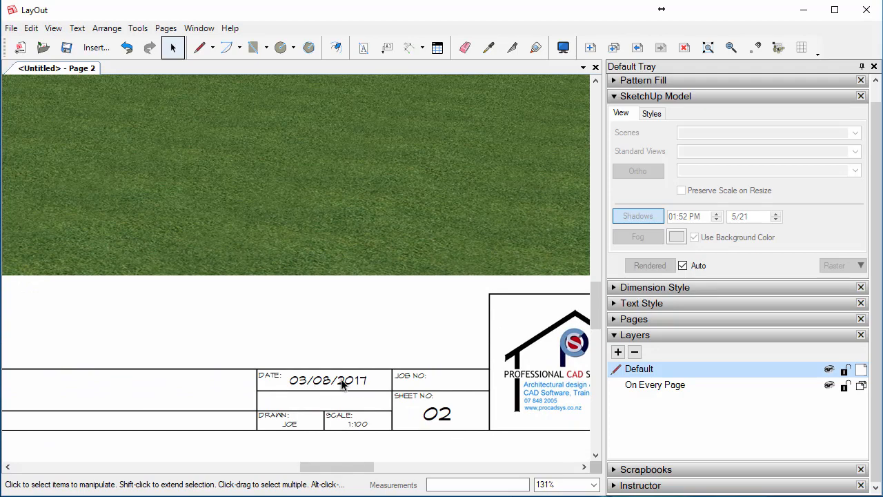
scroll(375, 425, down, 1)
scroll(373, 424, up, 3)
click(368, 422)
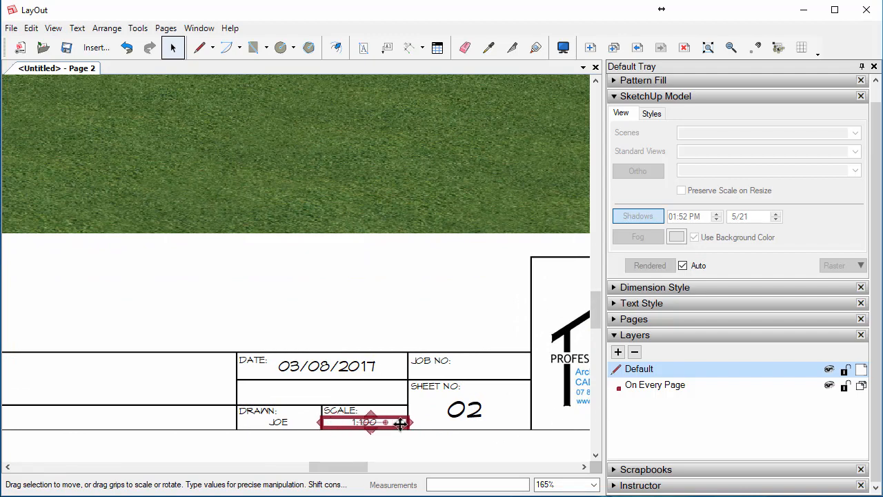
scroll(354, 423, up, 2)
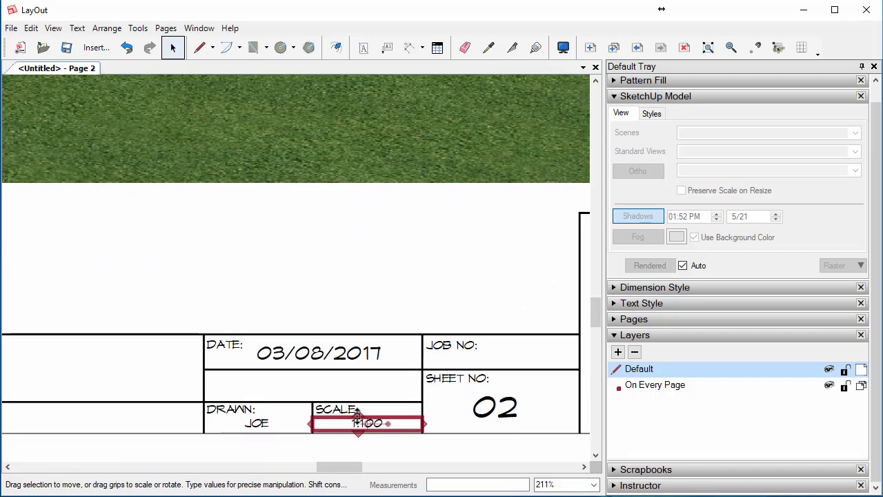
right_click(353, 424)
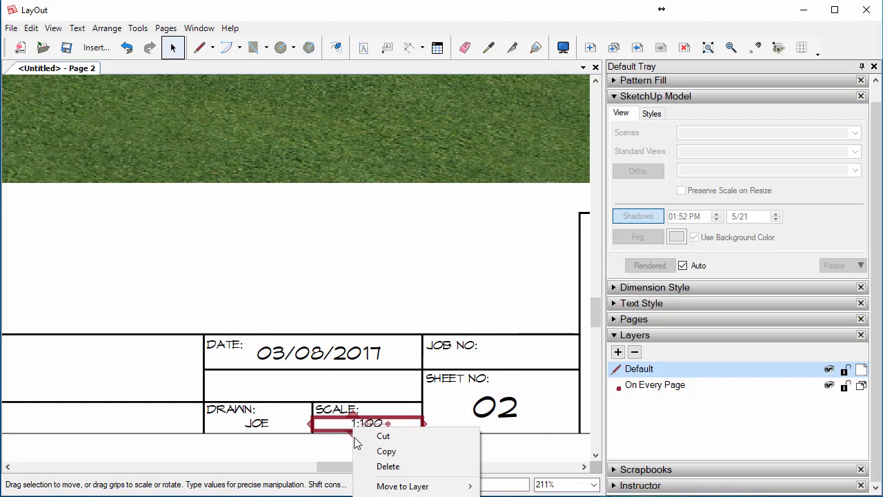
mouse_move(380, 487)
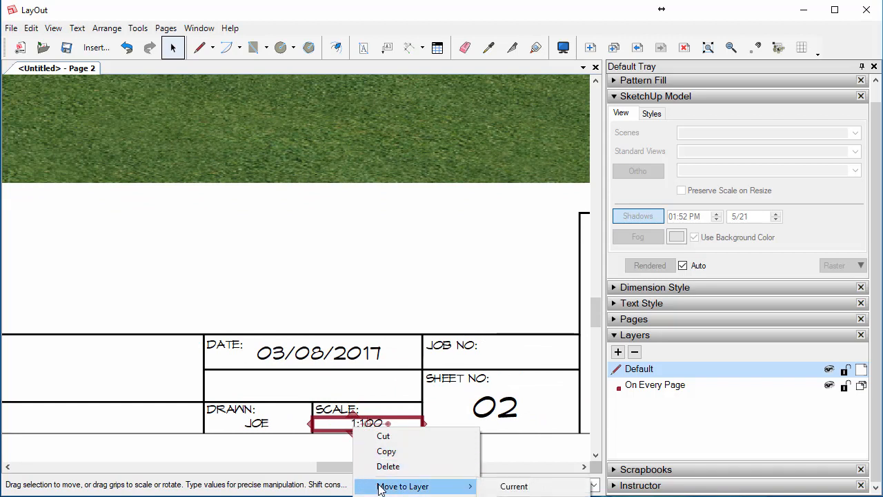
click(514, 486)
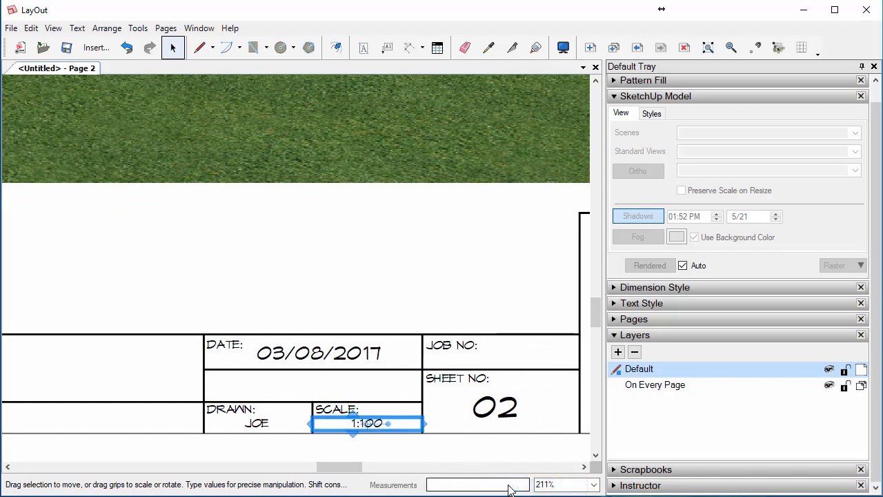
Check the scale field in page 1's title block and return to page 2
scroll(353, 261, down, 8)
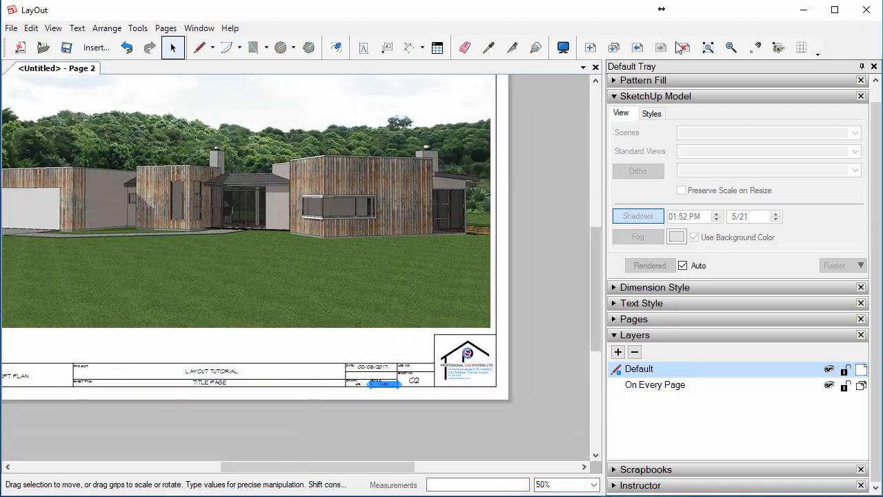
click(637, 47)
scroll(395, 366, up, 1)
scroll(369, 410, up, 4)
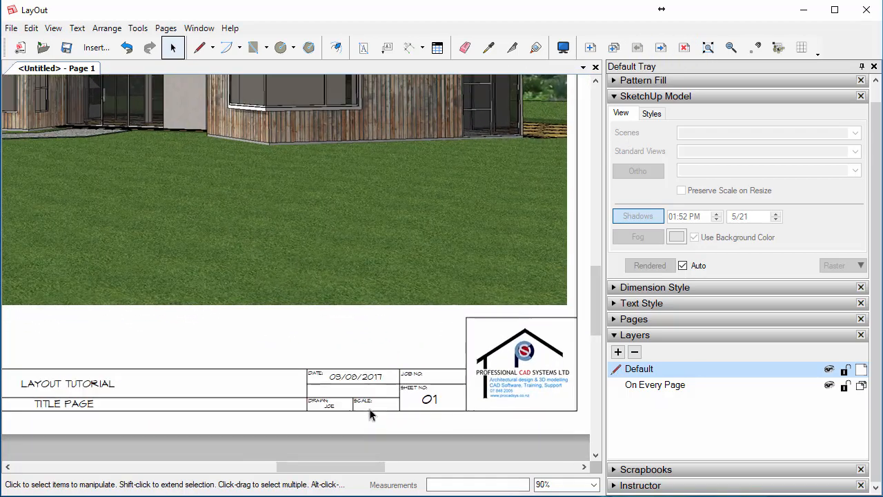
scroll(369, 411, down, 3)
scroll(414, 422, down, 3)
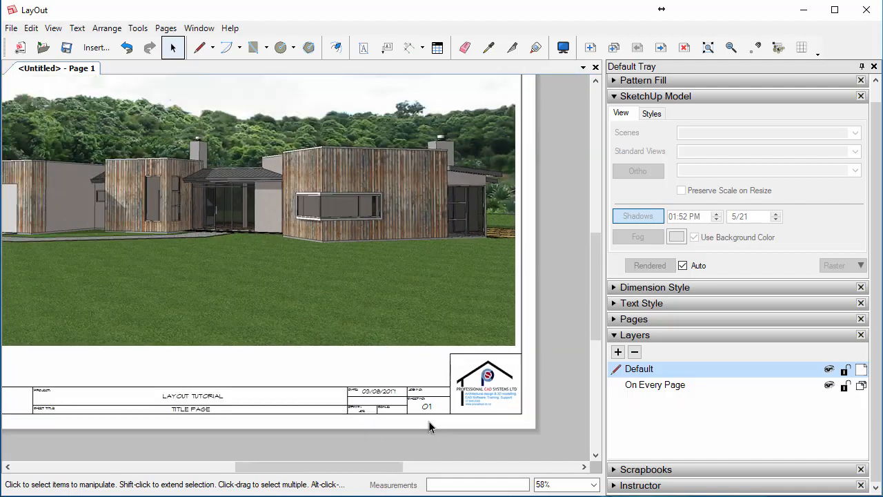
click(660, 47)
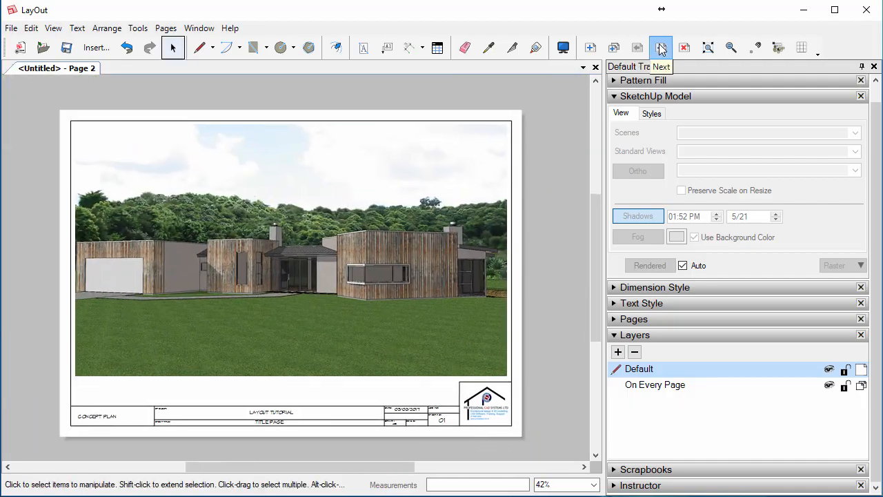
scroll(350, 368, up, 1)
scroll(348, 330, down, 1)
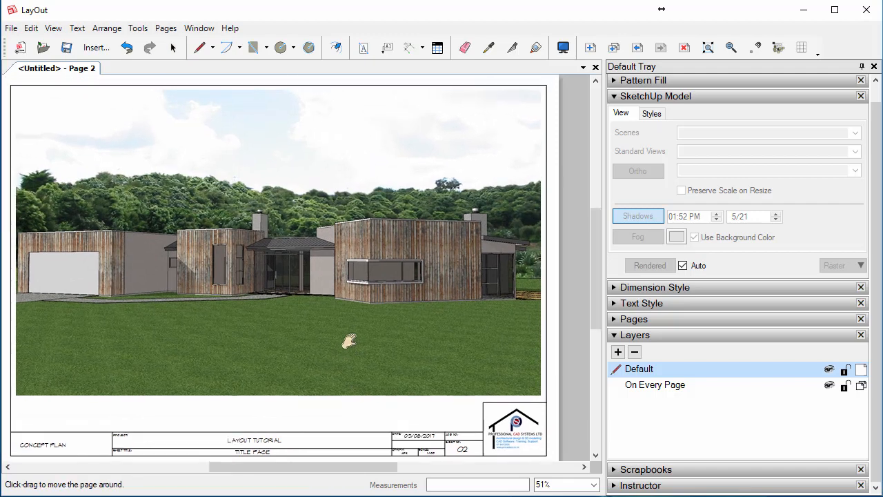
Switch page 2's model viewport to the ElevationA scene and set its scale to 1mm:100mm (1:100)
click(340, 290)
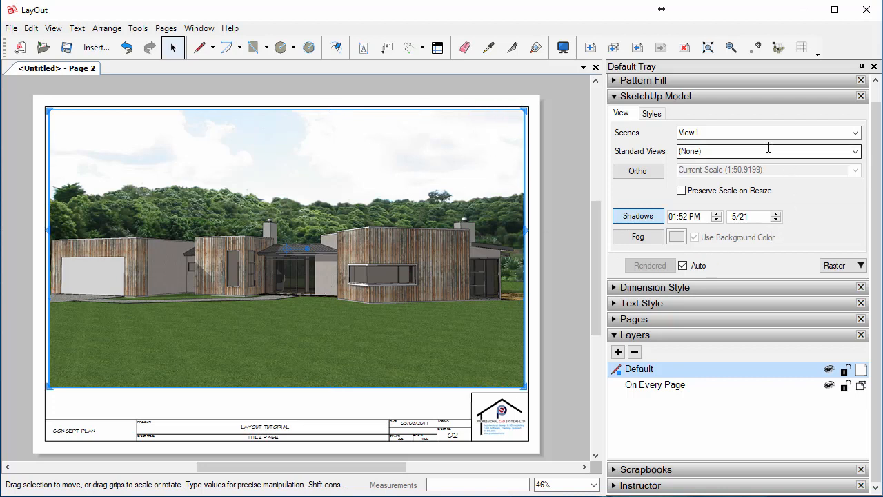
click(856, 133)
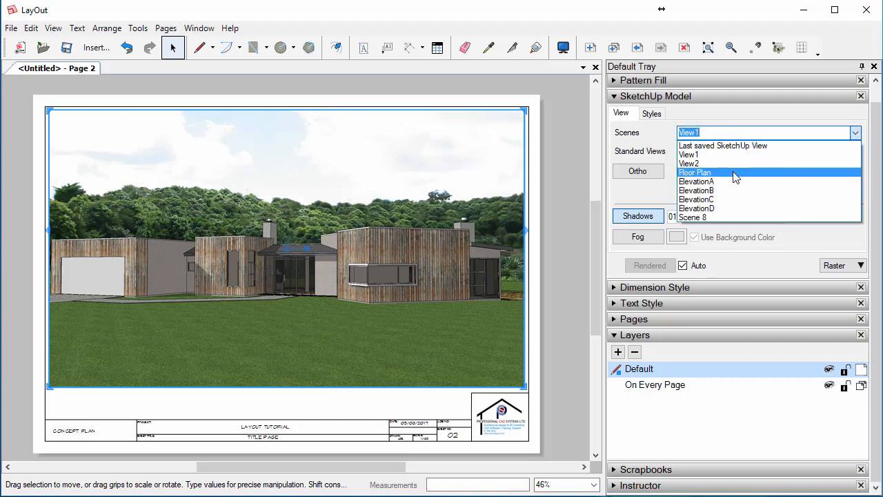
click(729, 182)
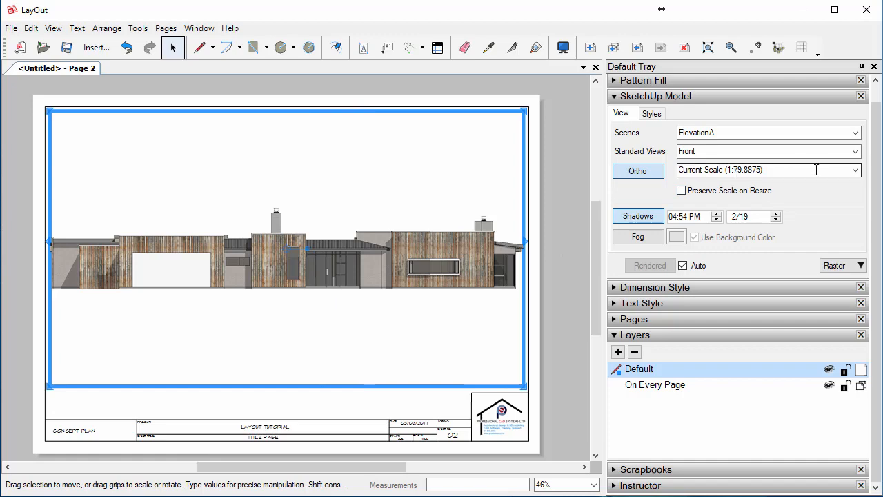
click(856, 173)
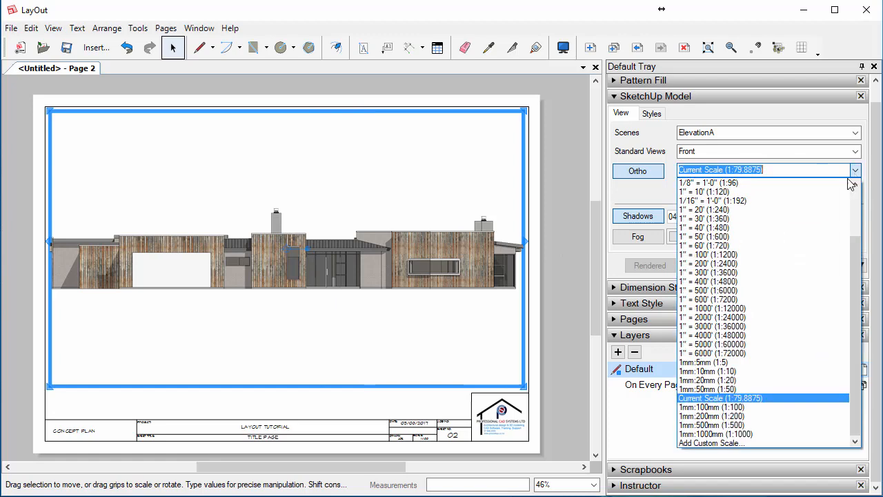
click(720, 408)
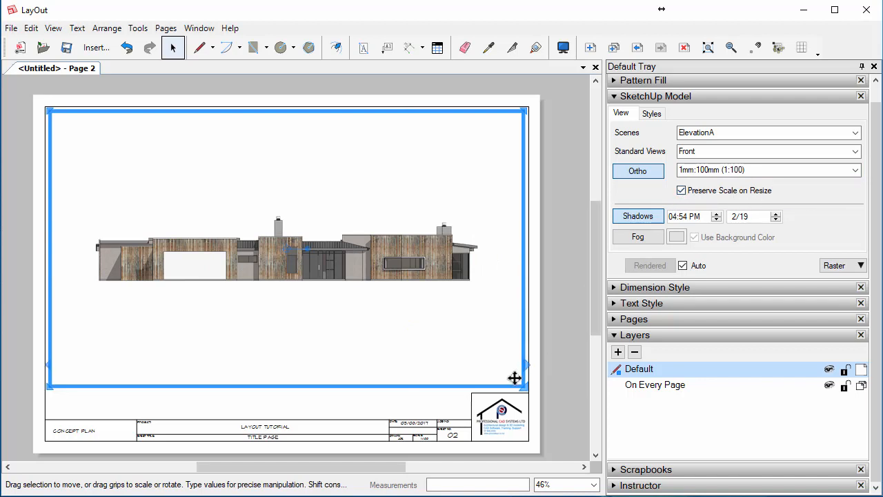
Crop the ElevationA viewport closely around the house and move it to the page's upper-left corner inside the border
drag(511, 359, 481, 286)
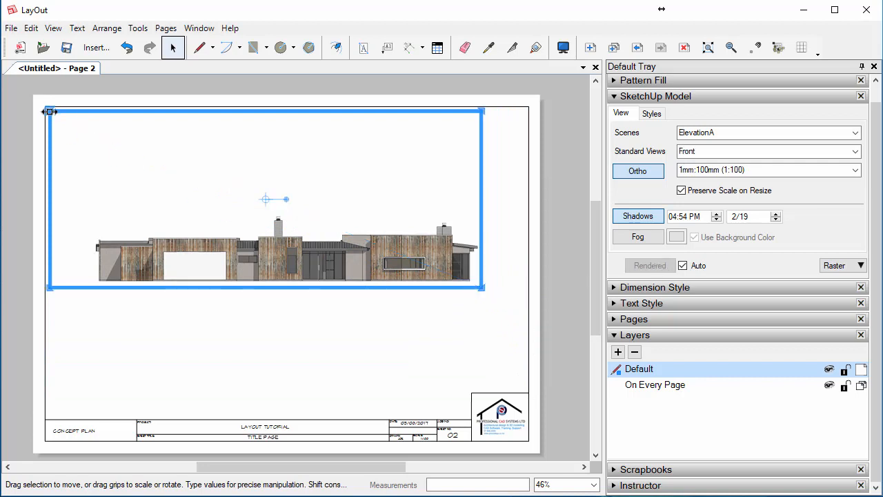
drag(46, 109, 88, 208)
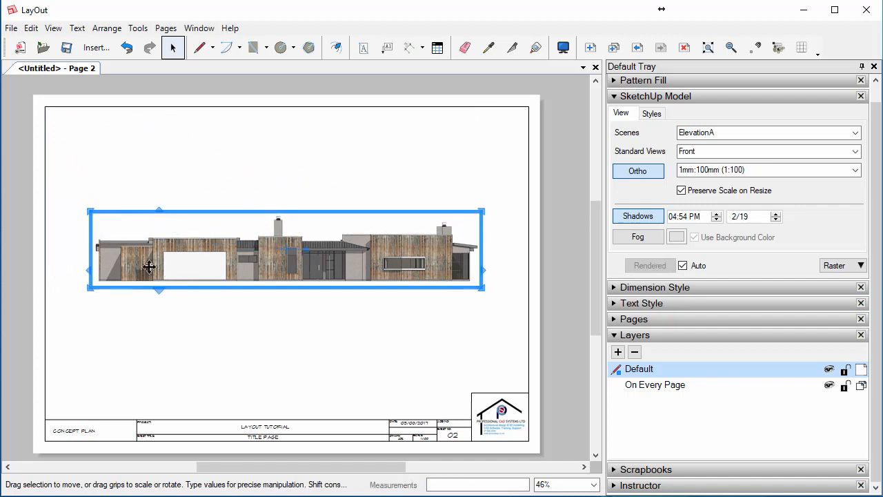
drag(149, 266, 108, 165)
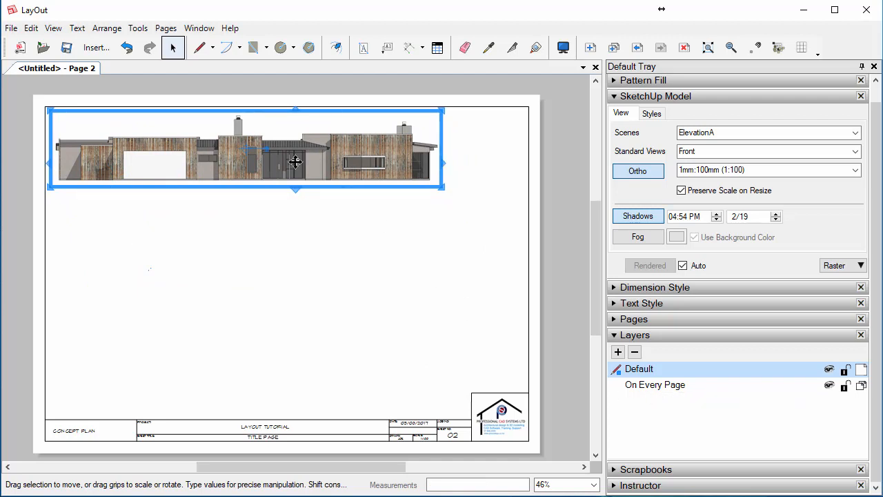
Copy the ElevationA viewport to just below the original and switch the copy to the ElevationB scene
ctrl+drag(295, 161, 376, 243)
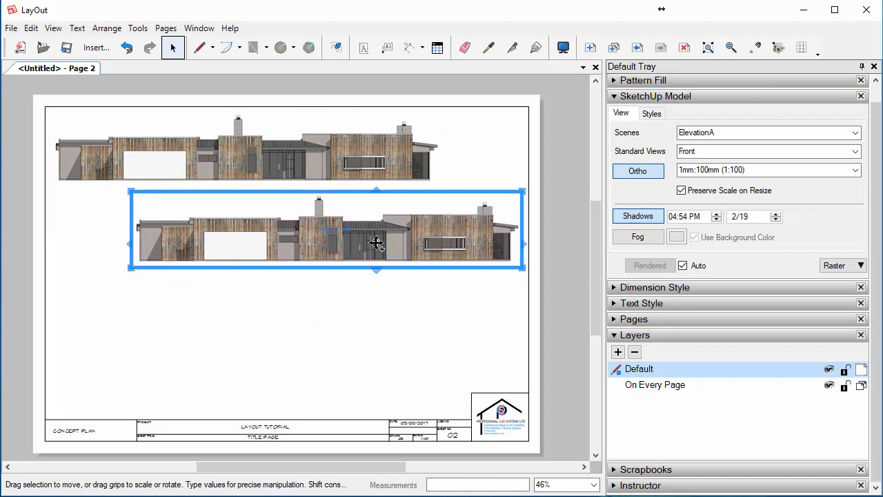
click(855, 133)
click(771, 191)
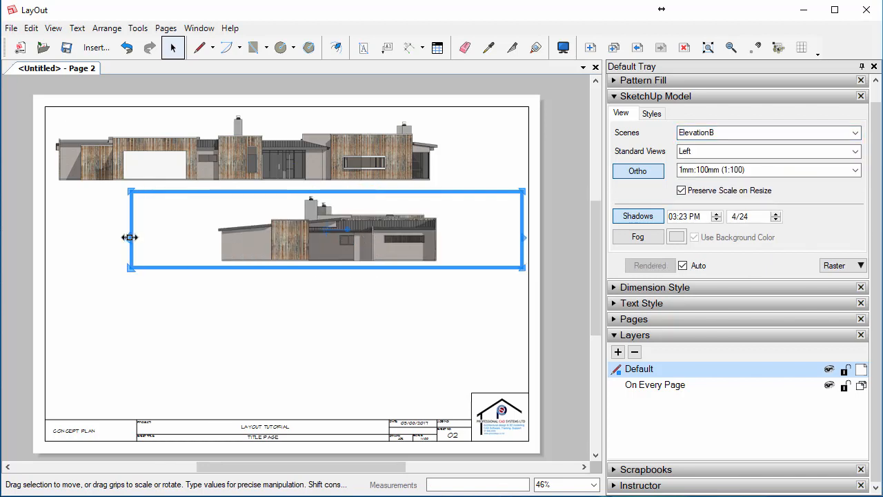
Narrow the ElevationB viewport to the house on both sides and move it near the page's right border, directly below ElevationA
drag(131, 238, 211, 241)
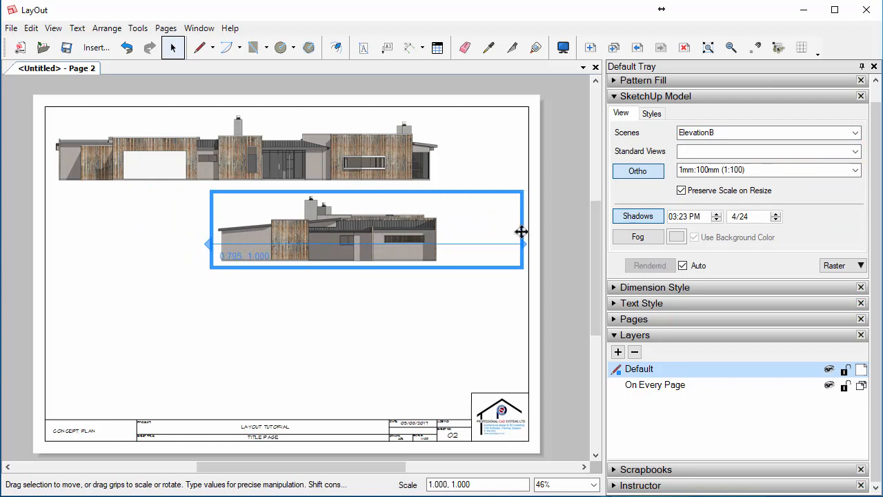
drag(522, 235, 452, 235)
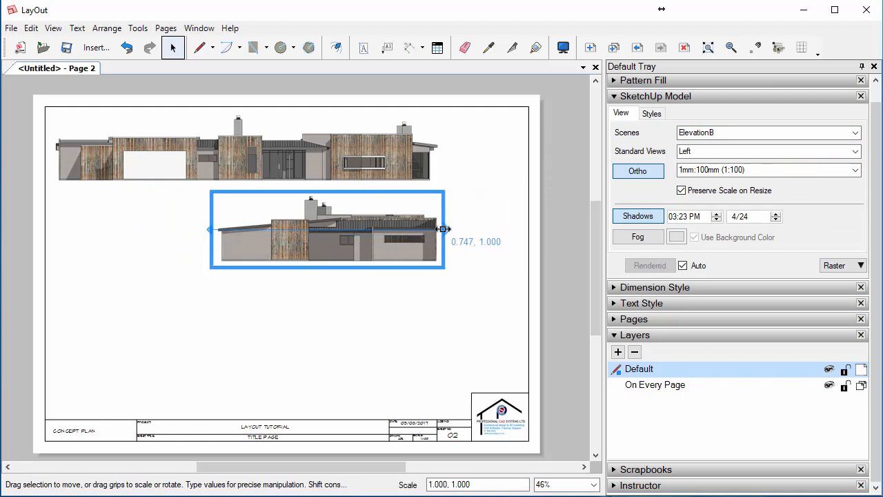
drag(400, 220, 469, 209)
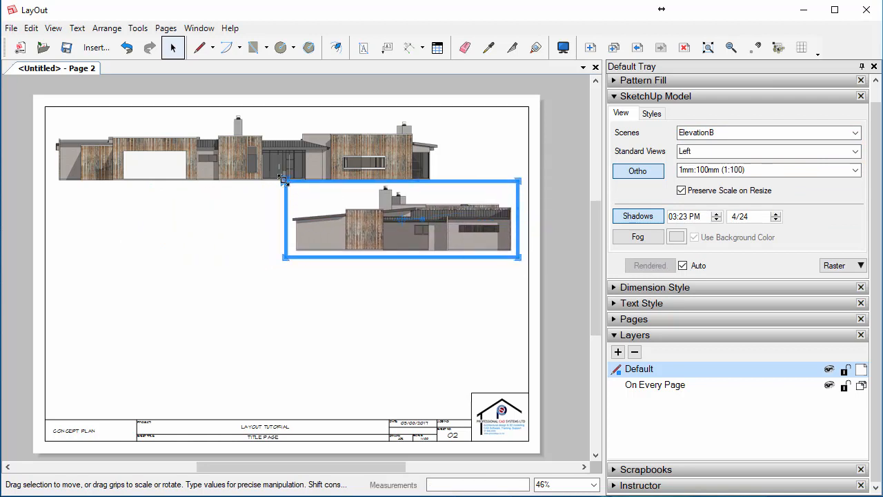
Copy the ElevationA viewport straight down below ElevationB and switch the copy to the ElevationC scene
click(239, 154)
ctrl+drag(220, 149, 221, 296)
click(854, 133)
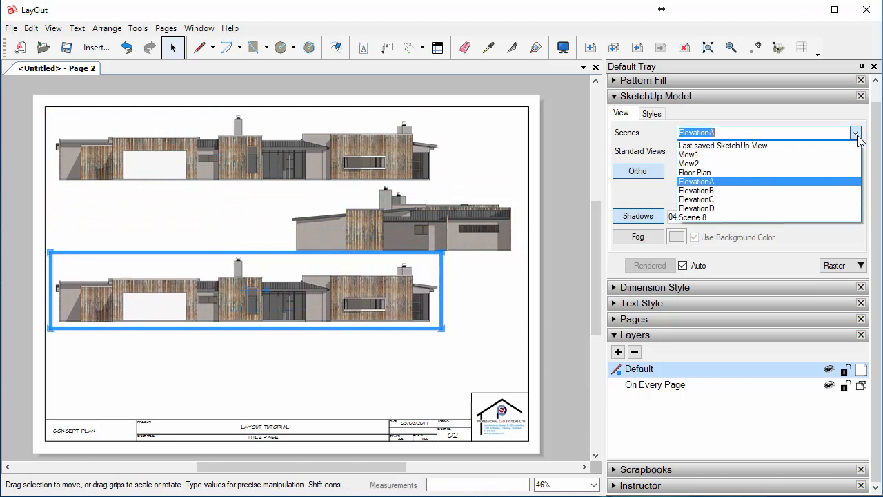
click(785, 199)
Copy the ElevationB viewport to below ElevationC and switch the copy to the ElevationD scene
click(335, 222)
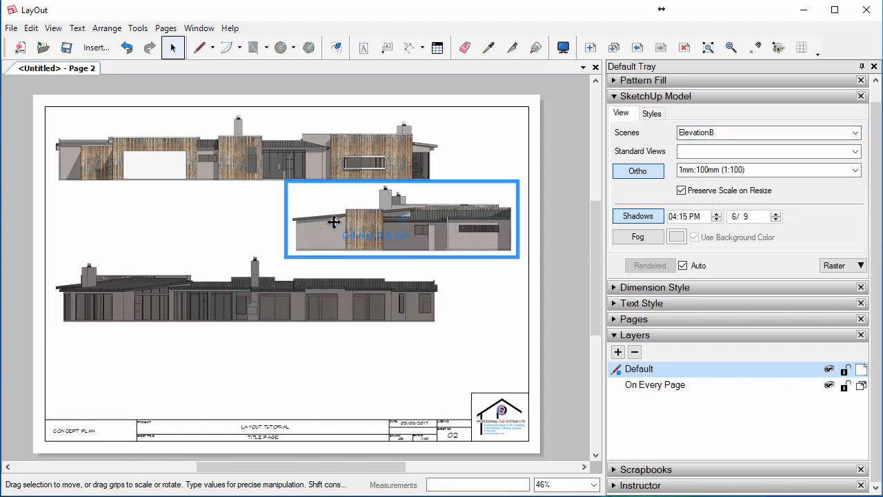
ctrl+drag(320, 232, 147, 376)
click(855, 132)
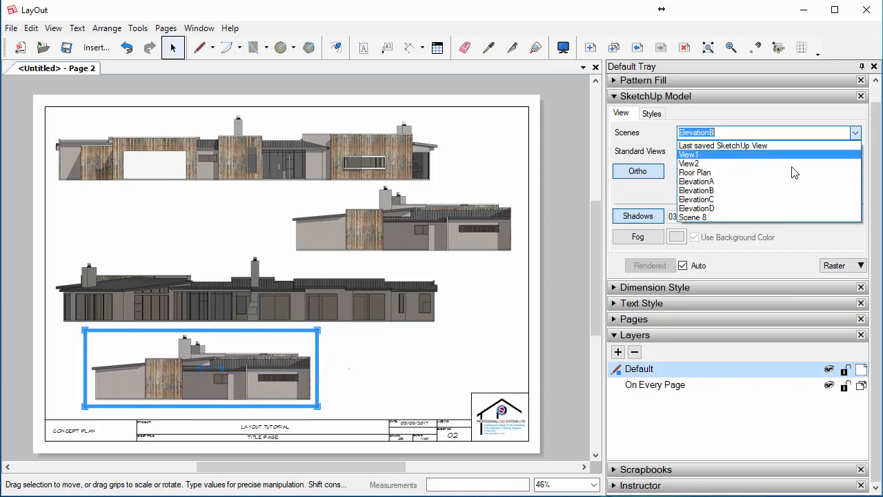
click(715, 209)
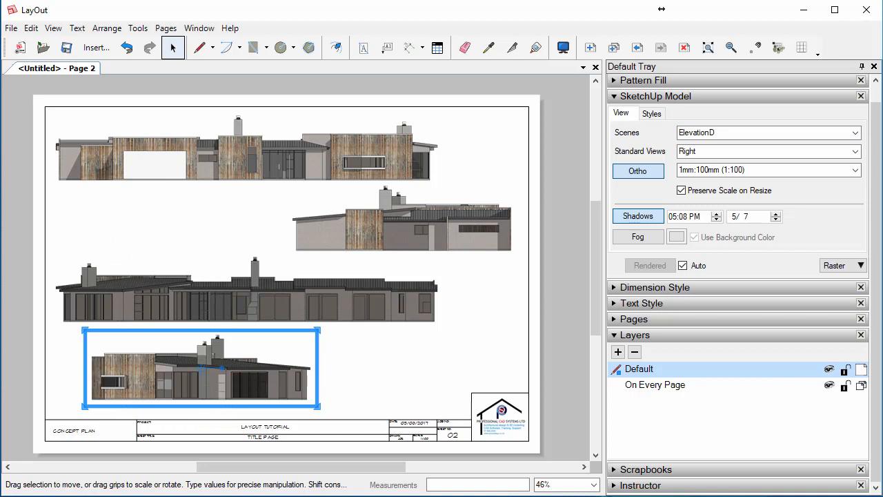
Nudge the ElevationC viewport slightly upward to even out the vertical spacing between the elevations
click(164, 298)
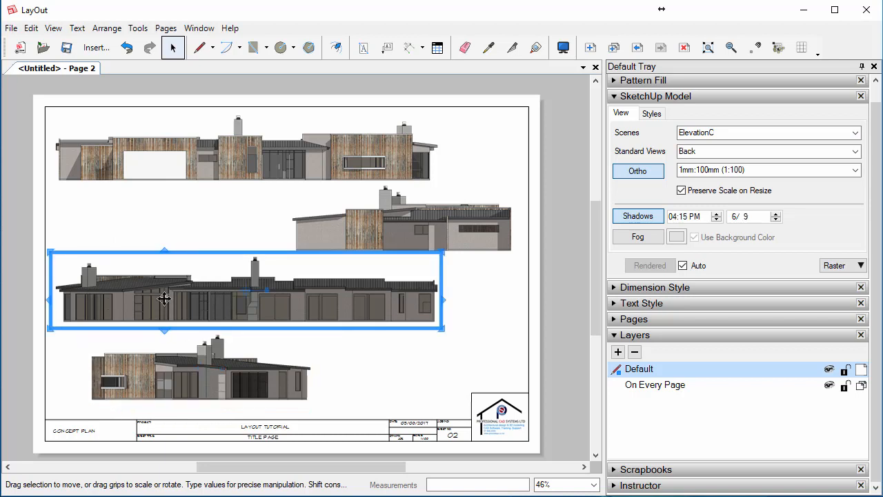
key(Up)
key(Up)
key(Up)
key(Up)
key(Up)
key(Up)
key(Up)
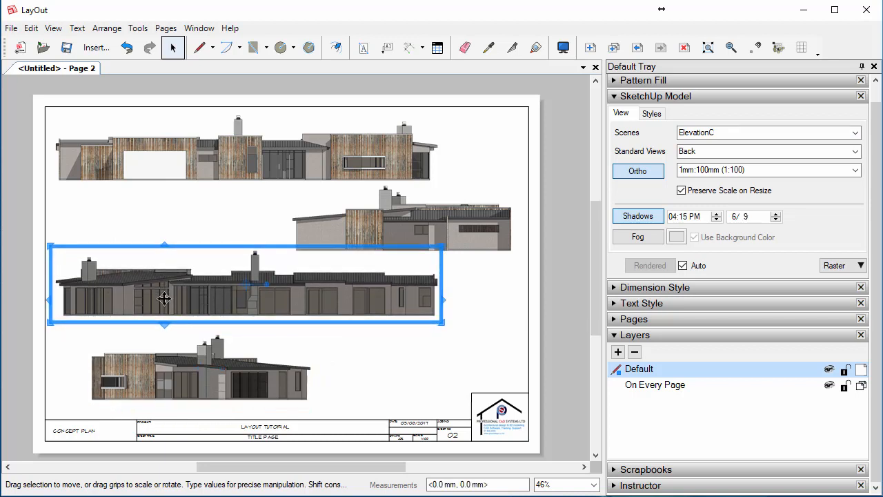
key(Down)
key(Down)
key(Down)
Nudge the ElevationD viewport slightly within the space above the title block and deselect it
click(139, 371)
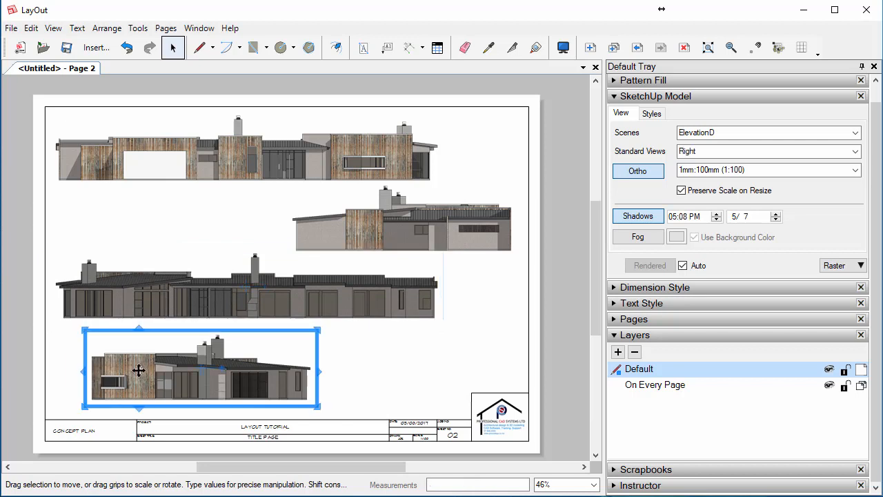
key(Up)
key(Up)
key(Up)
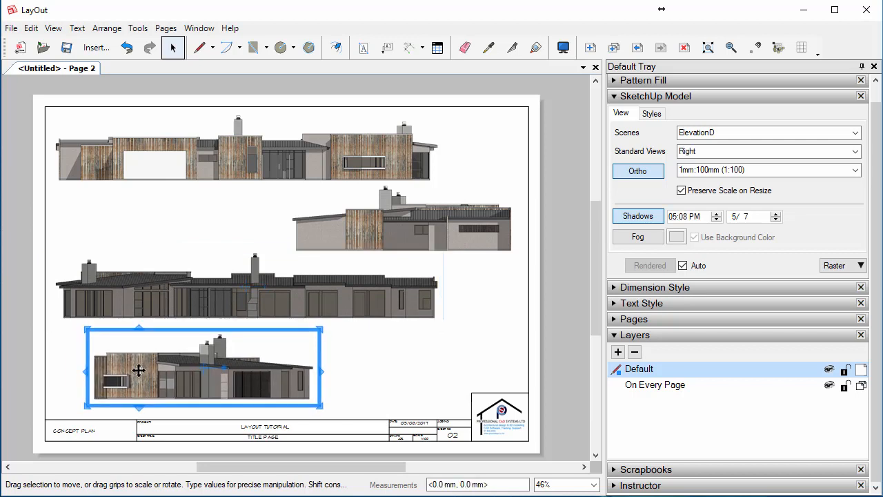
click(391, 362)
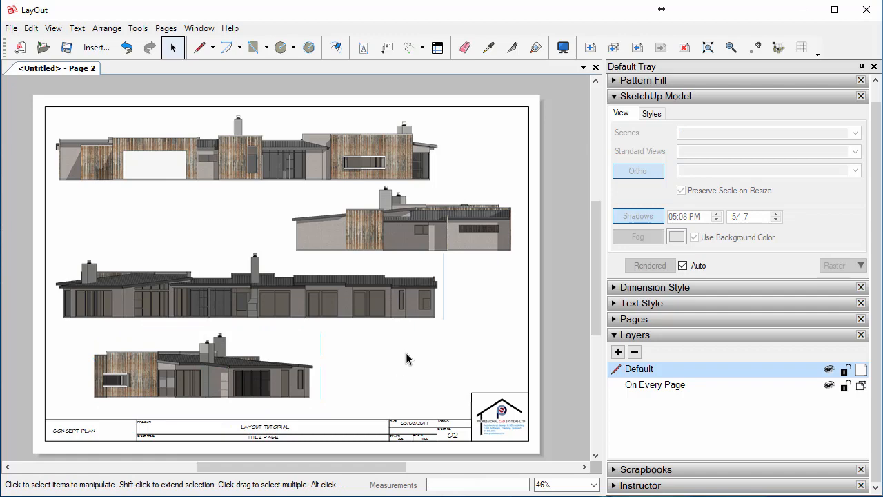
click(94, 467)
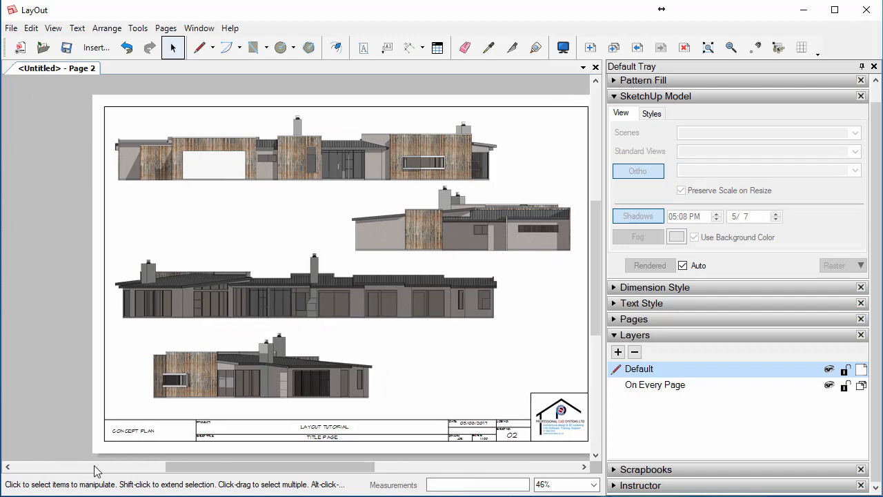
middle_drag(345, 414, 286, 357)
scroll(296, 392, up, 2)
scroll(295, 391, up, 2)
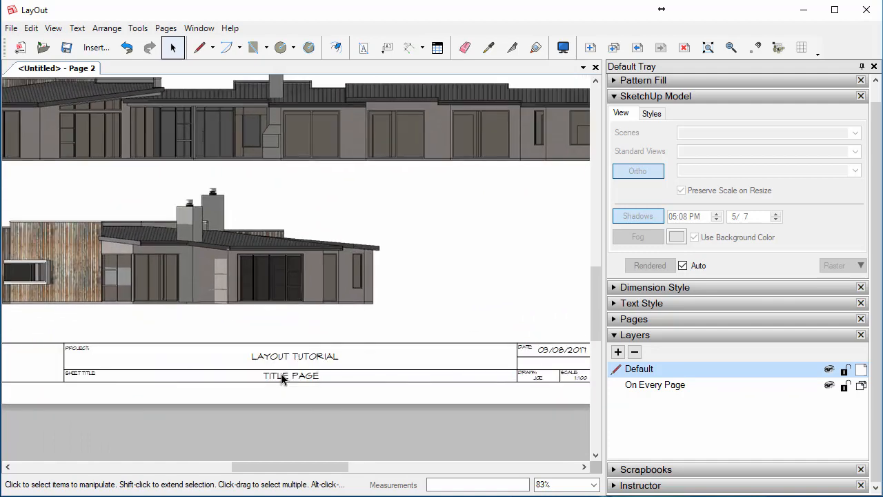
scroll(269, 384, down, 2)
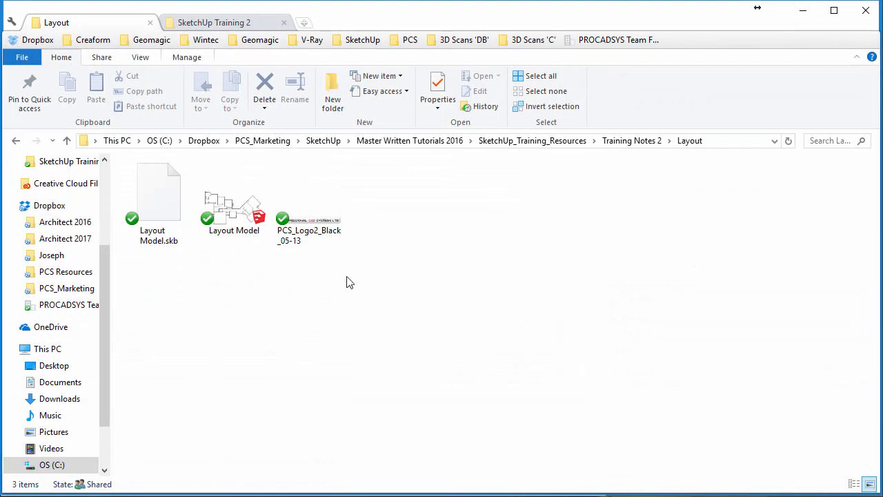
Switch to File Explorer, open the Architectural Font folder under SketchUp_Resources, and bring up the TrueType font file's install option
key(alt+Up)
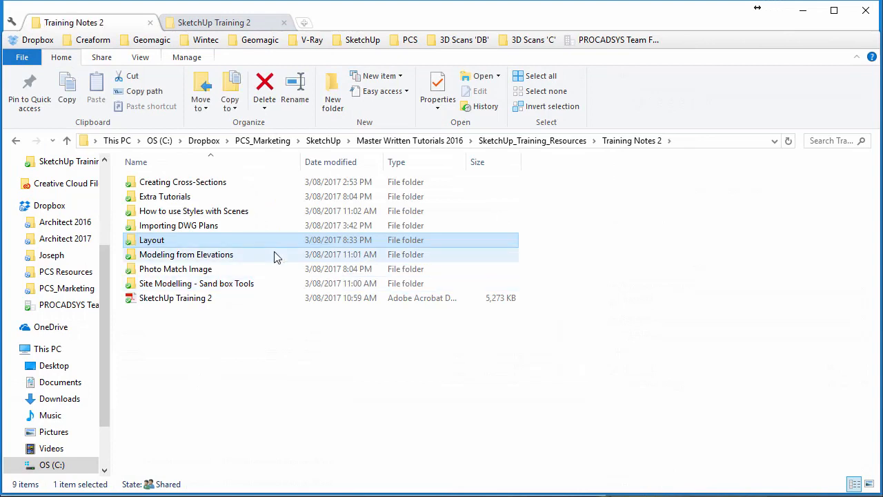
key(alt+Up)
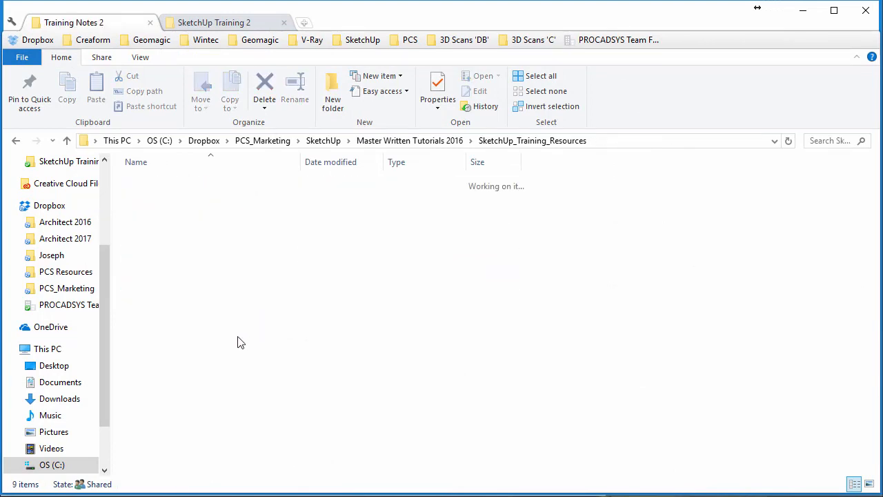
double_click(153, 214)
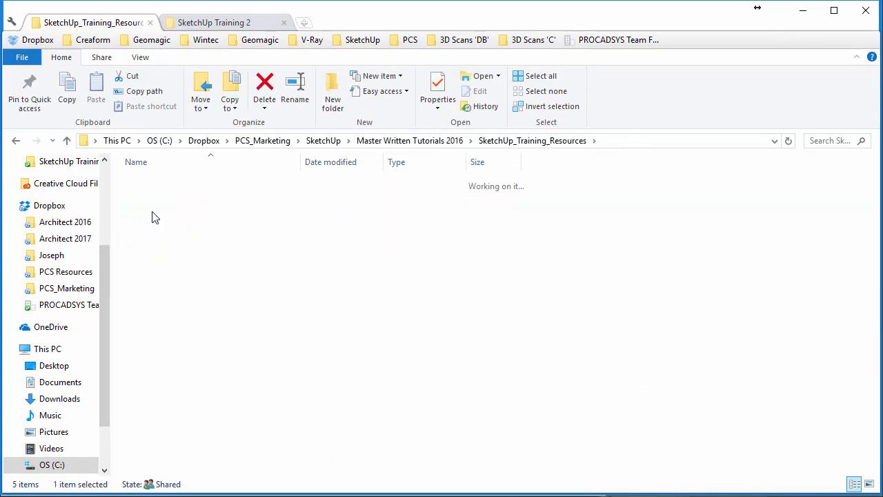
double_click(161, 183)
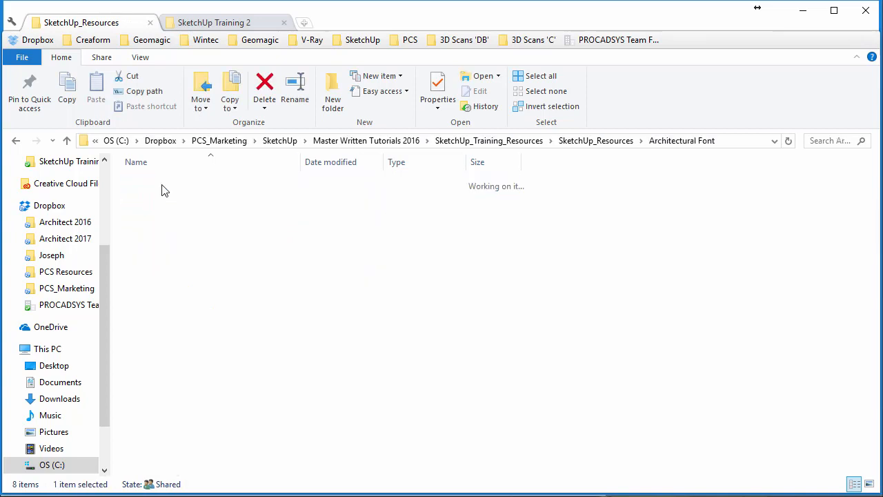
click(167, 185)
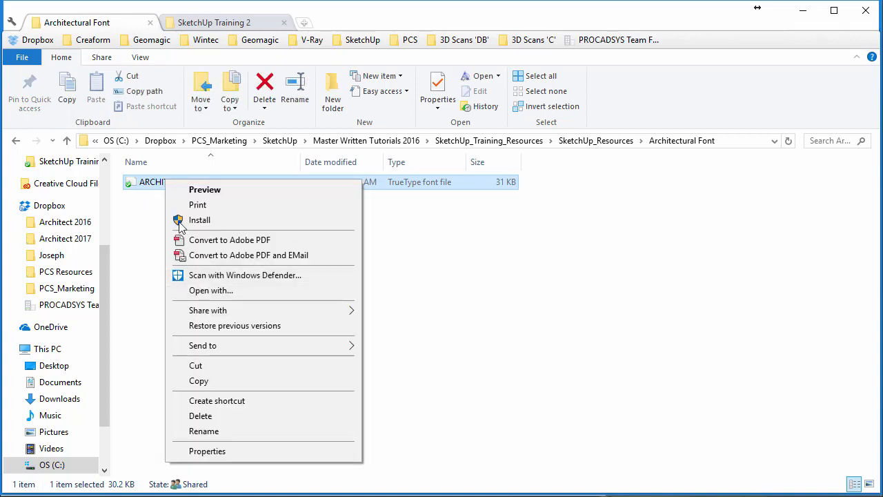
Leave the font folder and return to the Training Notes 2 folder in SketchUp_Training_Resources
double_click(150, 234)
double_click(165, 347)
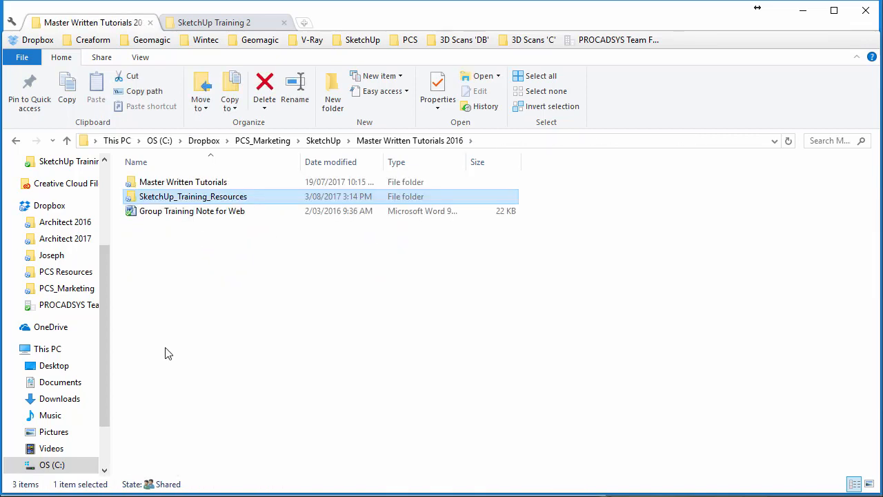
double_click(165, 198)
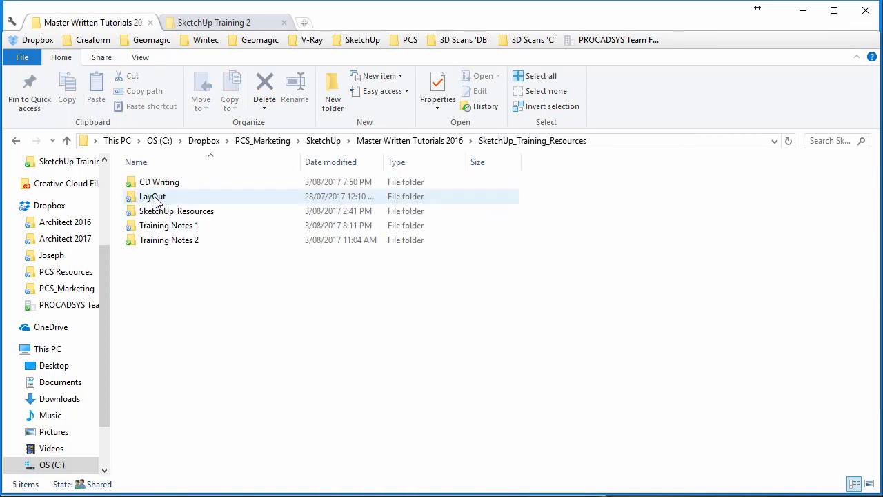
double_click(162, 241)
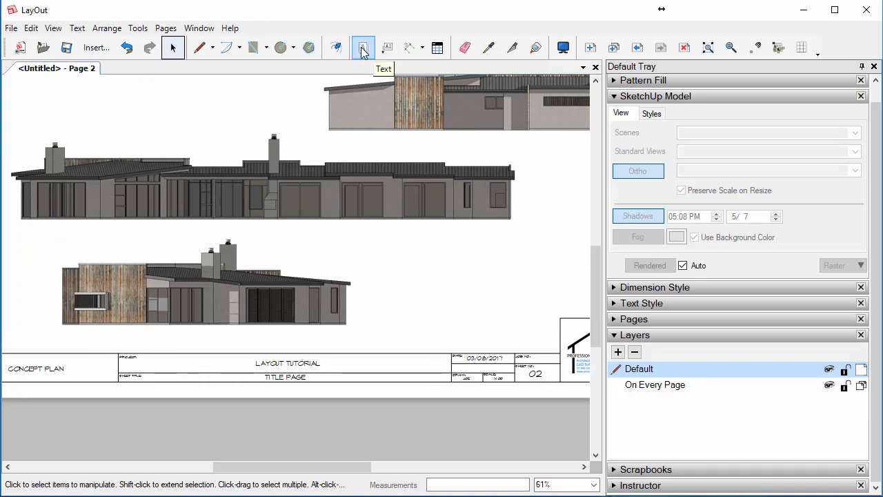
Switch back to LayOut and add the text label "ELEVATION A | SCALE 1:100" just below the ElevationA viewport's lower-left corner
middle_drag(216, 210, 307, 392)
click(160, 306)
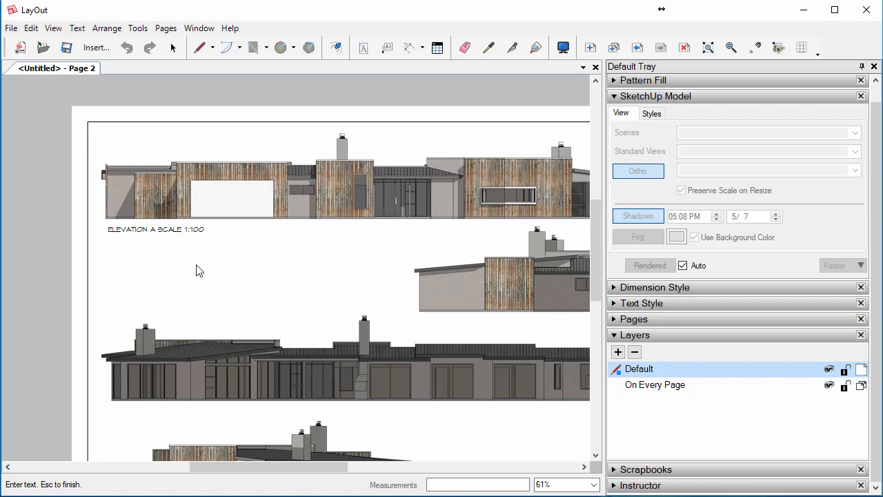
text(|)
key(Escape)
mouse_move(196, 302)
middle_down()
mouse_move(166, 291)
mouse_move(190, 299)
middle_up()
key(space)
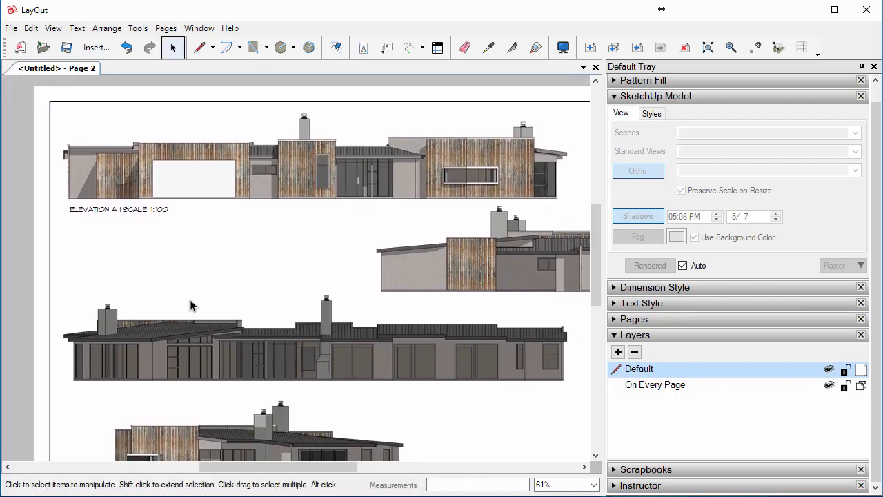
Turn on object snapping and set the ELEVATION A label's centre grip on the lower-left corner of the house in that elevation
click(755, 47)
scroll(64, 219, up, 4)
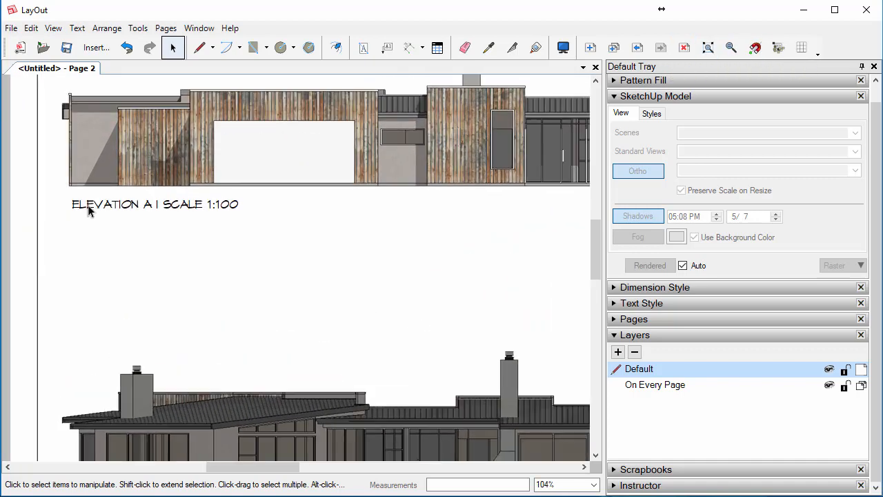
click(87, 204)
scroll(88, 204, up, 3)
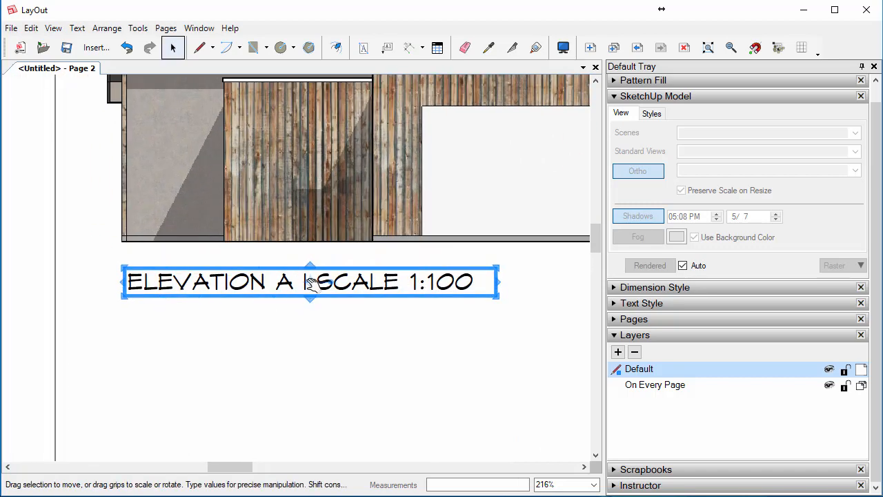
drag(310, 281, 121, 241)
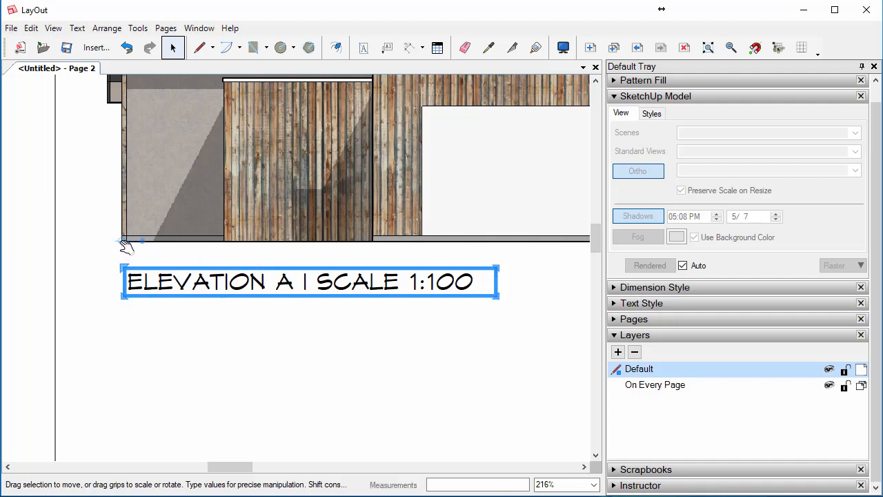
scroll(126, 245, down, 6)
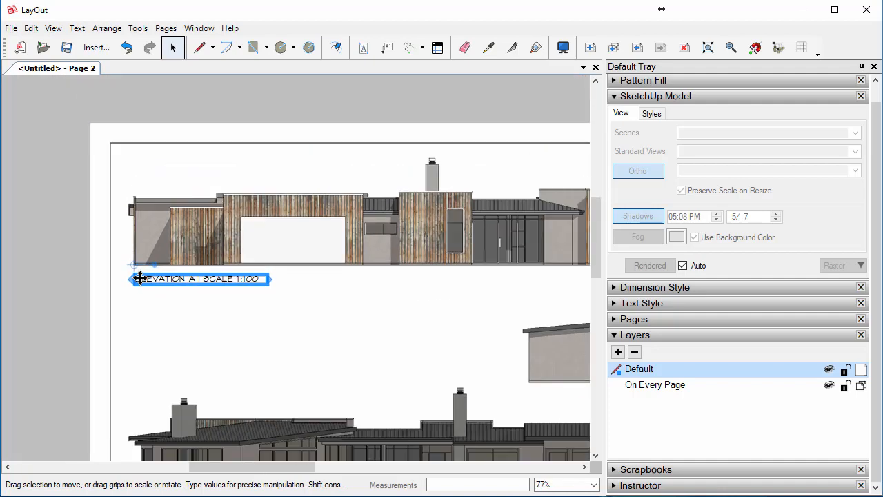
middle_drag(147, 282, 122, 261)
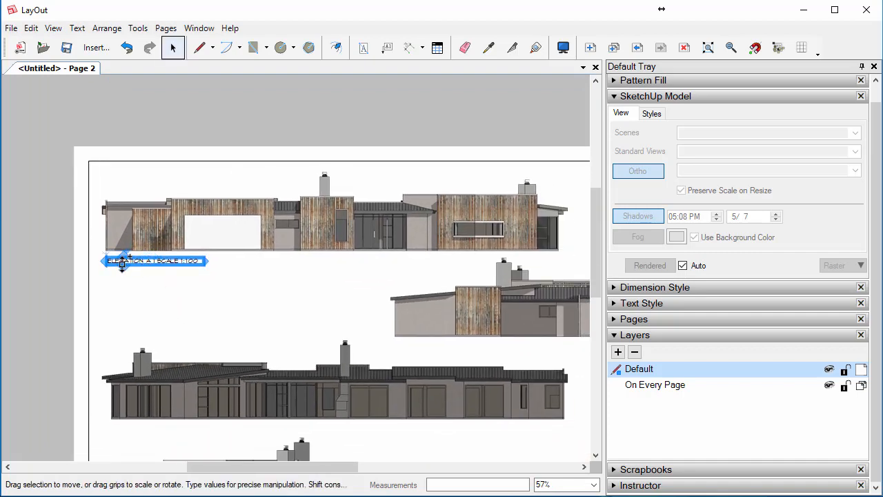
Copy the ELEVATION A label beneath the other three elevations, snapping each copy to the lower-left corner of its house
drag(122, 260, 407, 345)
middle_drag(409, 337, 376, 188)
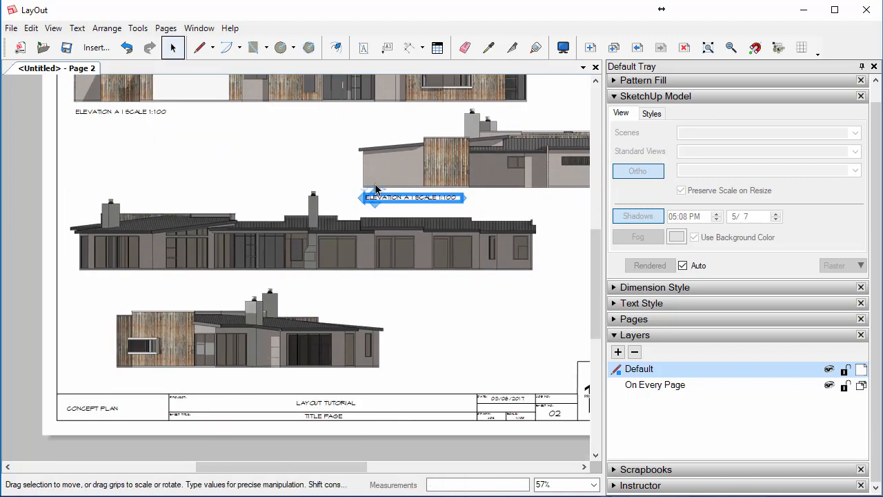
drag(380, 195, 132, 380)
middle_drag(392, 366, 359, 378)
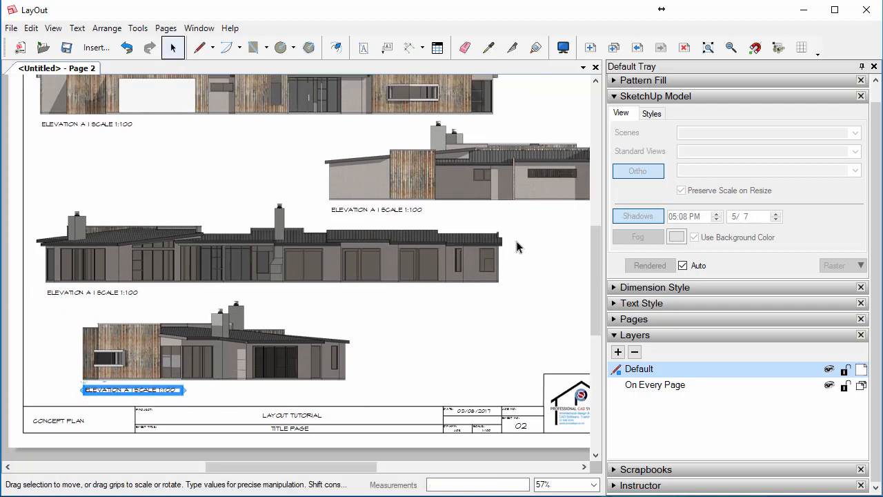
Change the label beneath the ElevationB viewport to read "ELEVATION B | SCALE 1:100"
click(539, 228)
scroll(358, 215, up, 5)
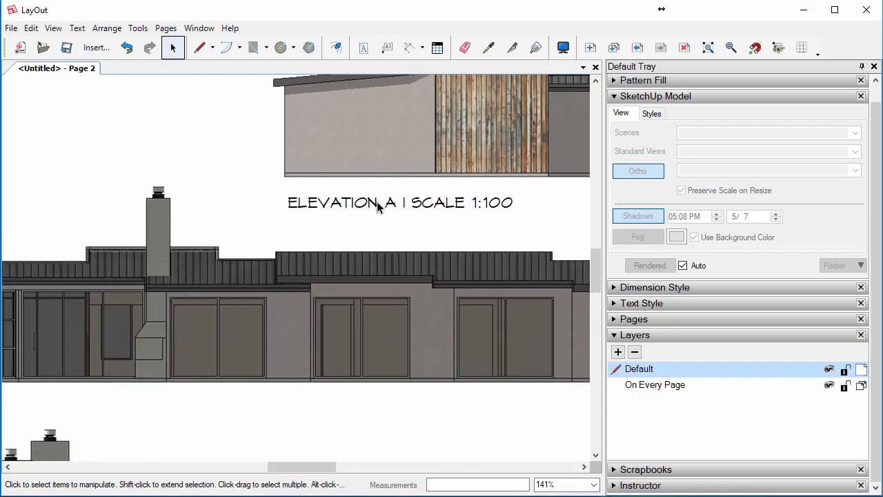
double_click(376, 203)
click(387, 203)
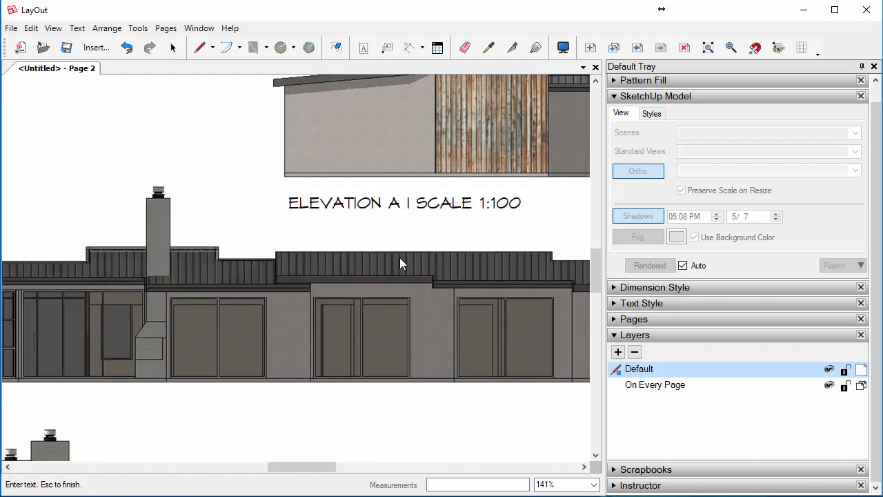
key(Delete)
text(B)
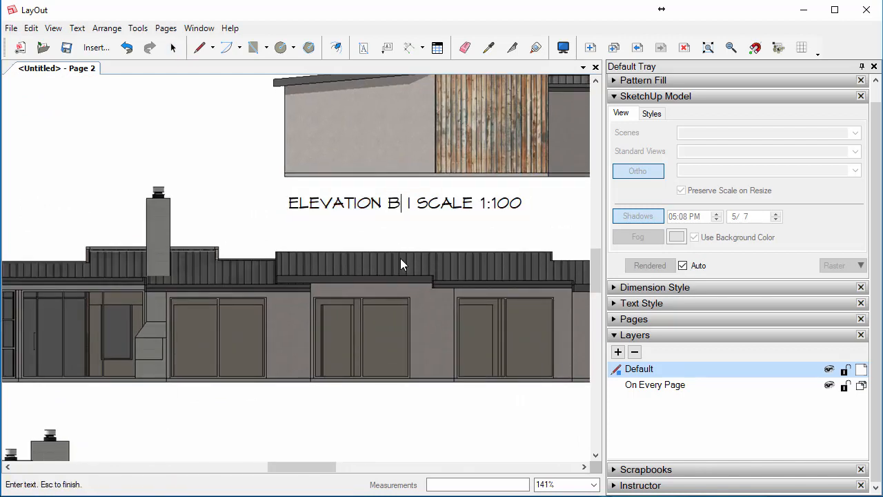
click(316, 399)
Change the label beneath the ElevationC viewport to read "ELEVATION C | SCALE 1:100"
scroll(361, 294, down, 3)
middle_drag(242, 298, 557, 189)
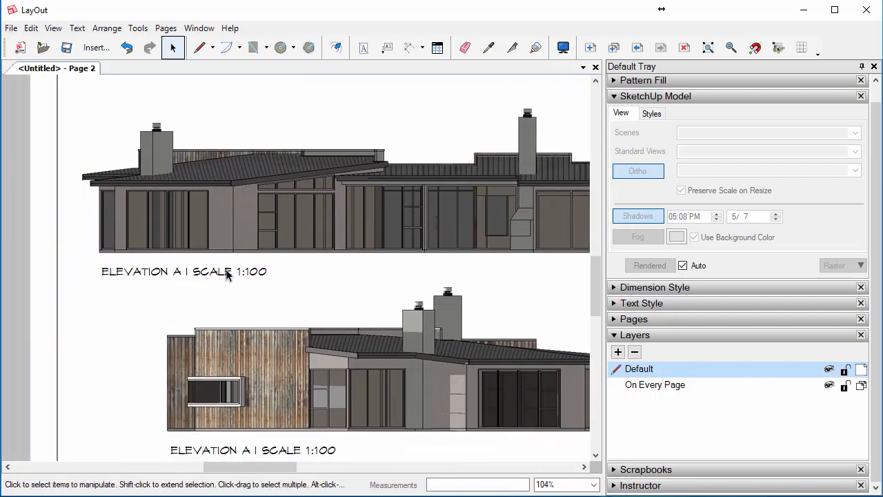
double_click(200, 271)
click(178, 272)
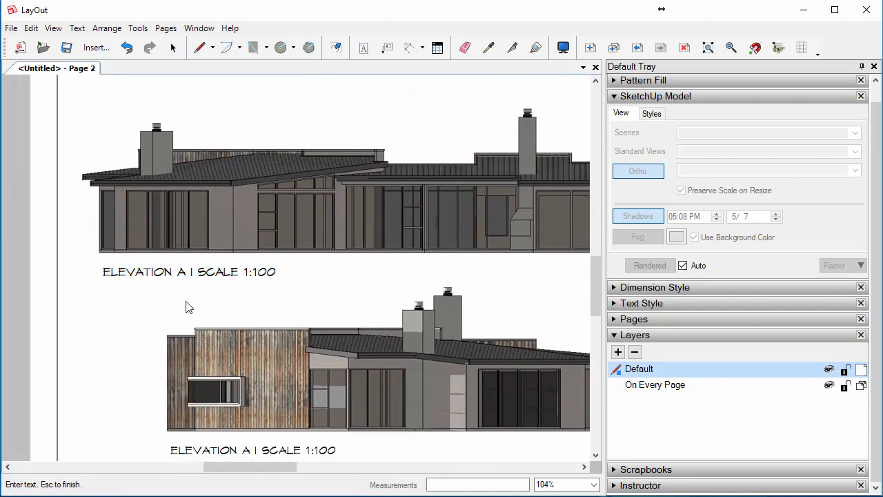
key(Delete)
text(C)
key(Escape)
Change the label beneath the ElevationD viewport to read "ELEVATION D | SCALE 1:100"
double_click(234, 451)
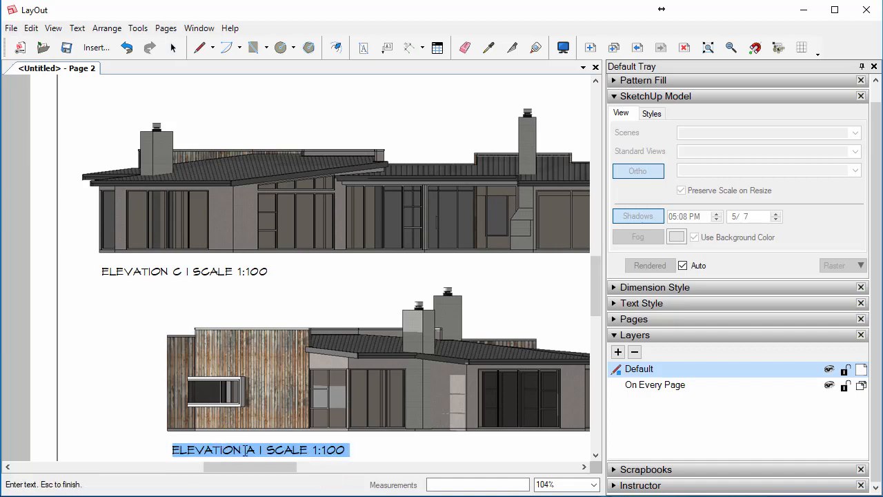
click(248, 455)
key(Delete)
text(D)
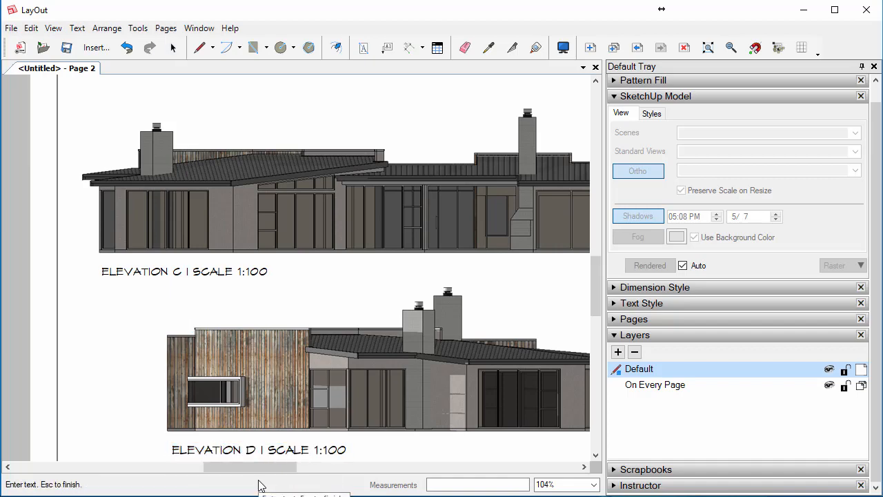
Finish editing the ELEVATION D label on the elevations page
click(103, 313)
scroll(103, 312, down, 3)
middle_drag(277, 387, 202, 399)
scroll(235, 376, down, 1)
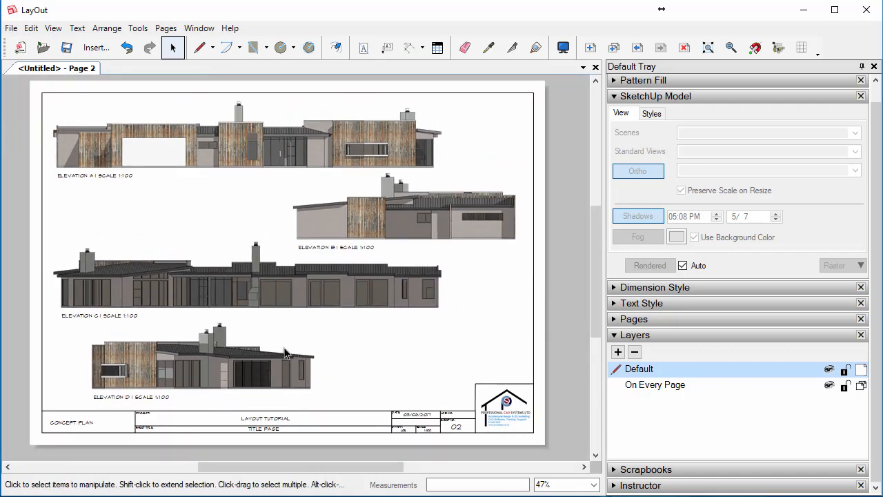
Place a curved 3D arrow from the Arrows scrapbook on the elevations page and delete it again
click(679, 343)
click(641, 369)
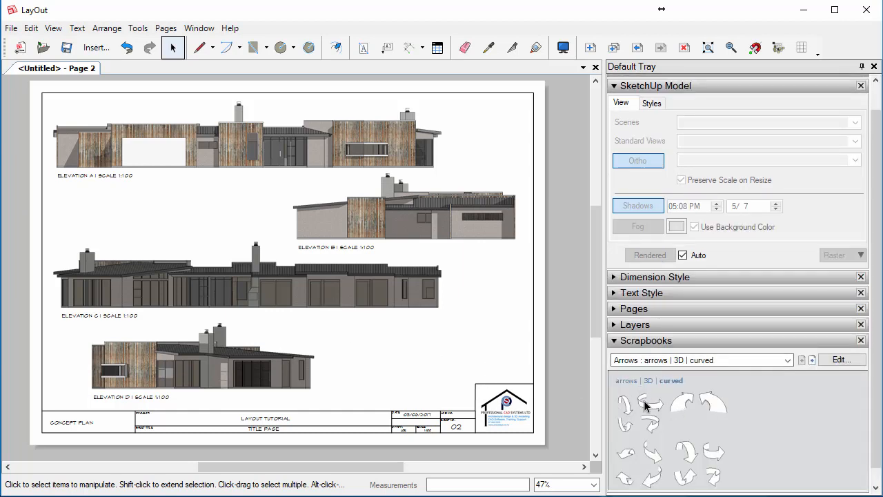
mouse_move(646, 406)
mouse_down()
mouse_move(658, 372)
mouse_move(339, 299)
mouse_move(316, 323)
mouse_move(335, 292)
mouse_up()
key(Delete)
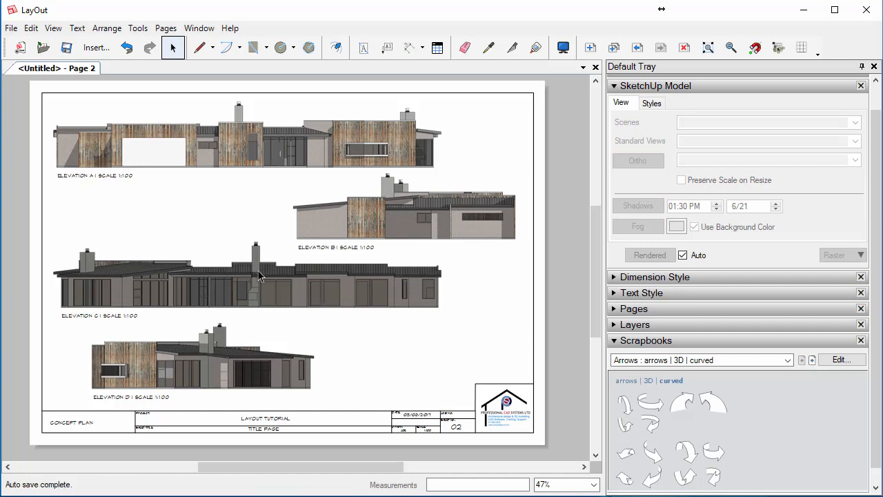
Add a leader label pointing to the plain wall of Elevation B, with the text "Plaster Cladding" outside the house
click(387, 49)
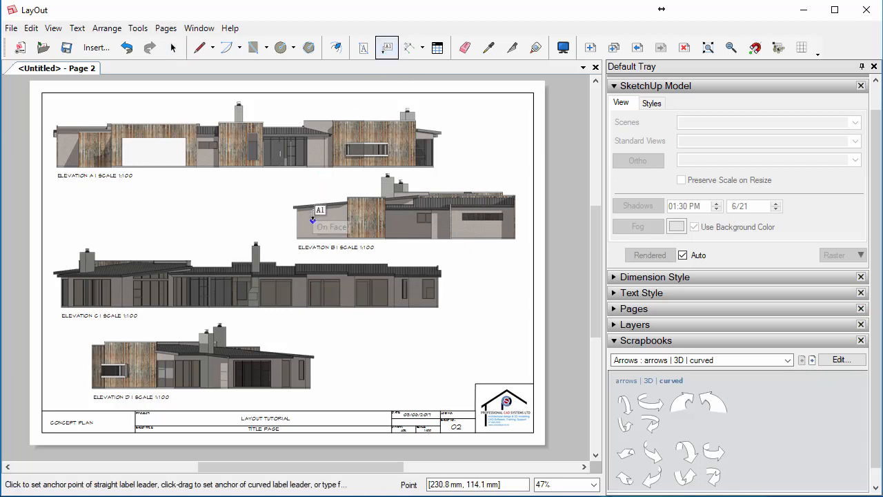
click(312, 219)
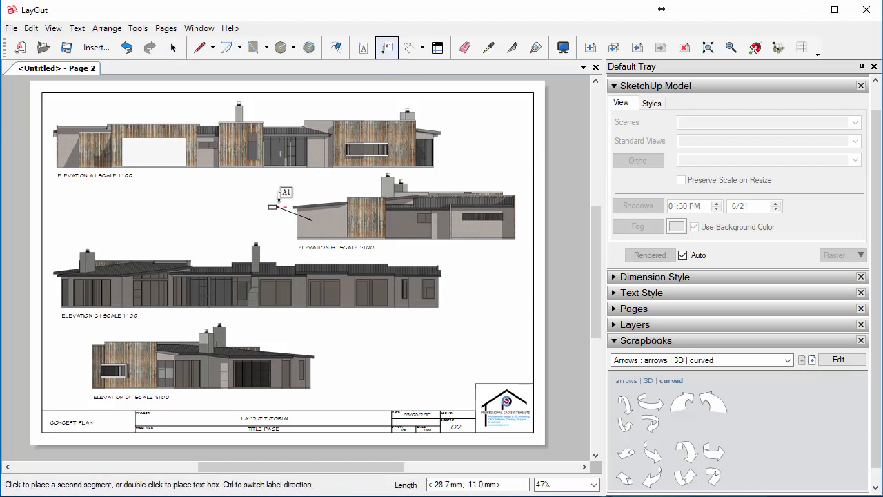
click(274, 206)
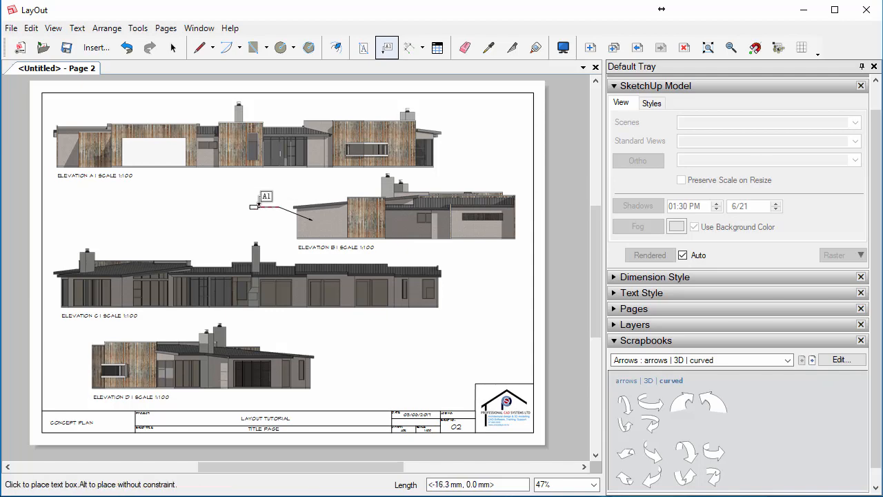
click(253, 207)
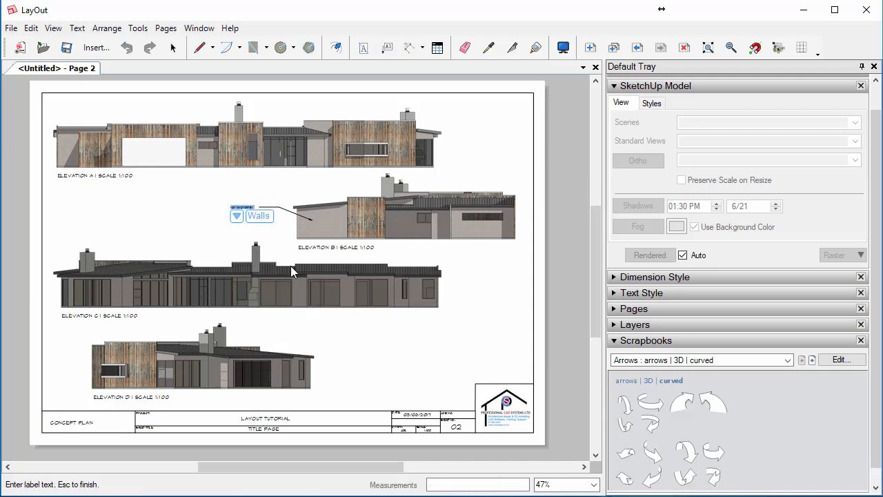
scroll(272, 222, up, 5)
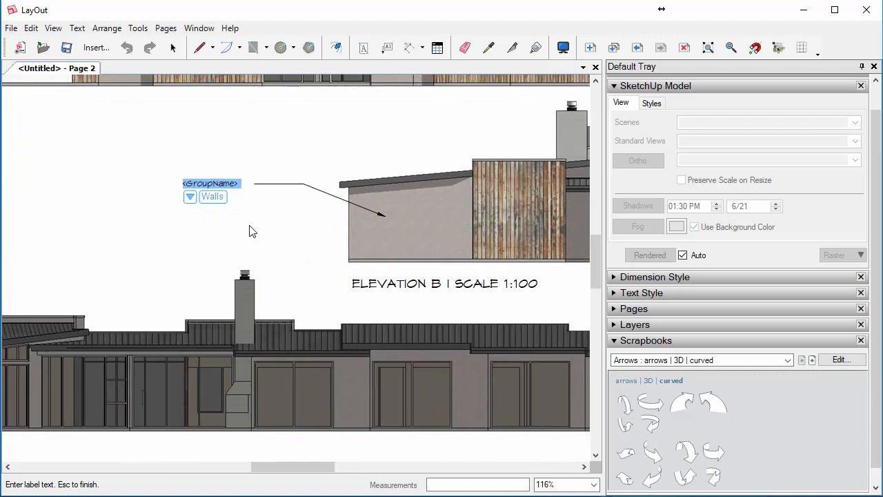
text(Plas)
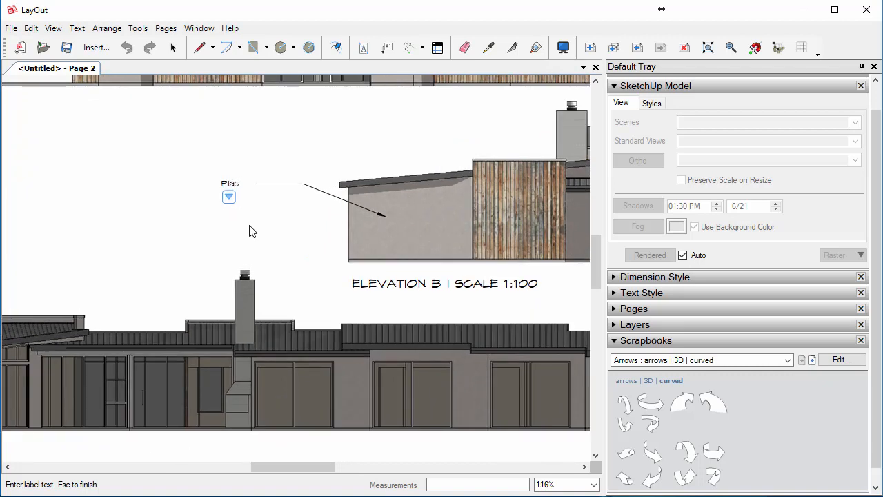
text(ter Cladding)
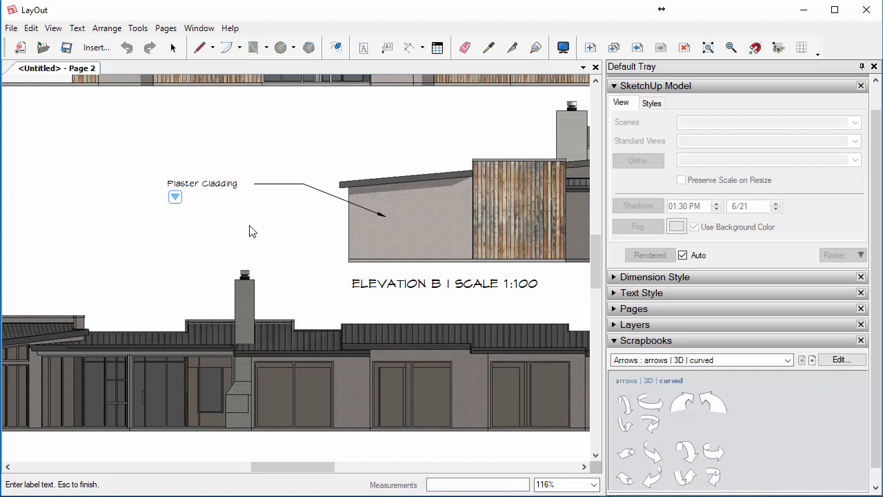
Rewrite the Elevation B wall label in capitals as "PLASTER CLADDING" and leave the Label tool
key(BackSpace)
key(BackSpace)
key(BackSpace)
key(BackSpace)
key(BackSpace)
key(BackSpace)
key(BackSpace)
key(BackSpace)
key(BackSpace)
key(BackSpace)
key(BackSpace)
key(BackSpace)
key(BackSpace)
key(BackSpace)
key(BackSpace)
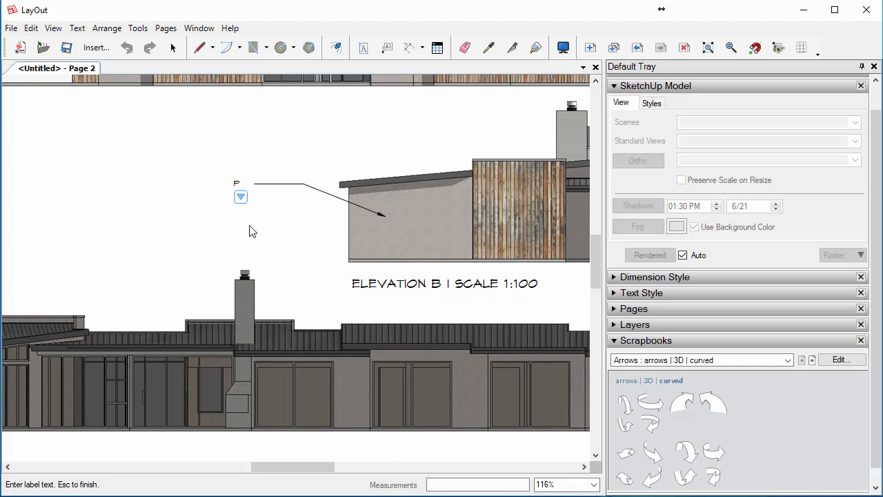
text(LASTER CLADDING)
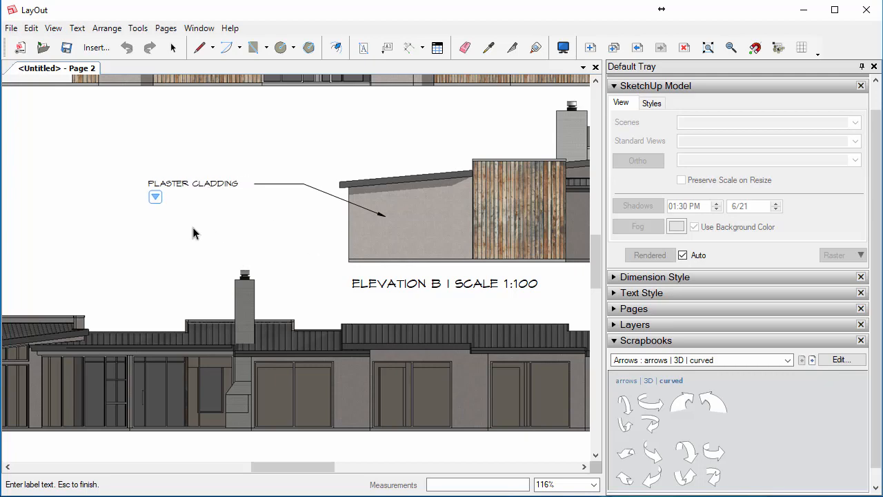
key(Escape)
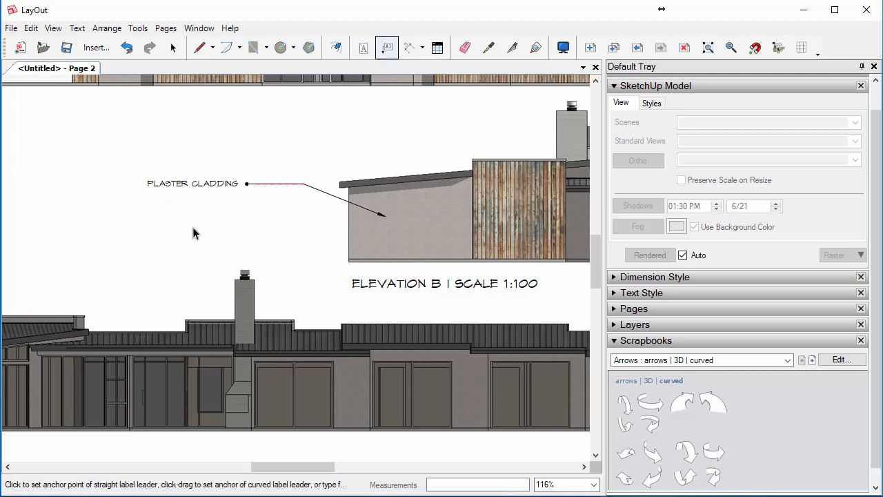
scroll(193, 227, down, 5)
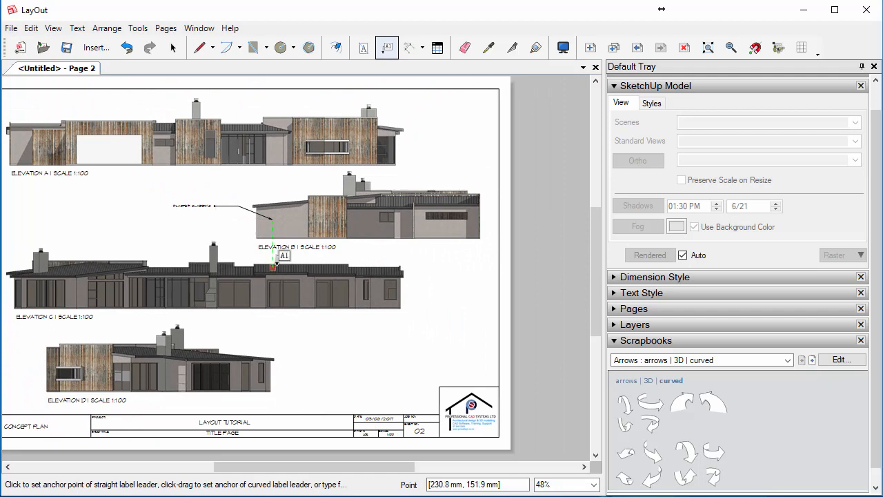
key(space)
scroll(346, 301, down, 2)
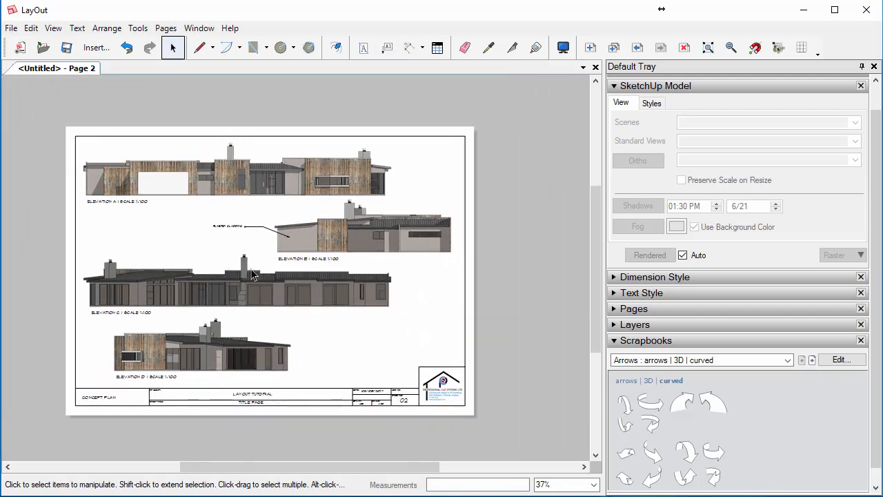
middle_drag(251, 269, 276, 249)
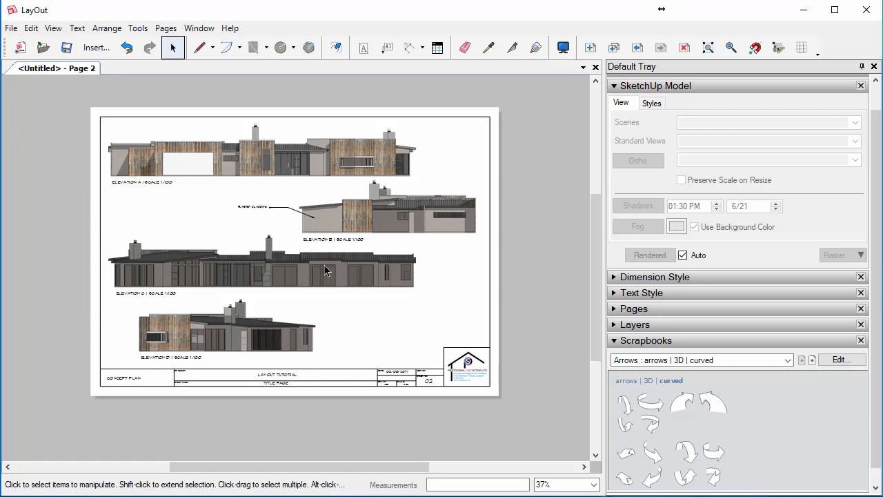
Copy the ElevationC viewport, add a new page after the elevations page, and paste the viewport there
click(352, 264)
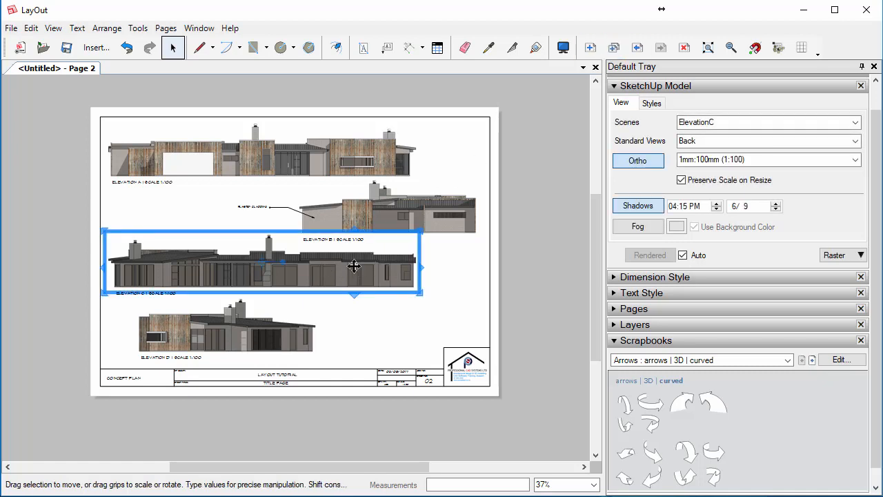
right_click(354, 265)
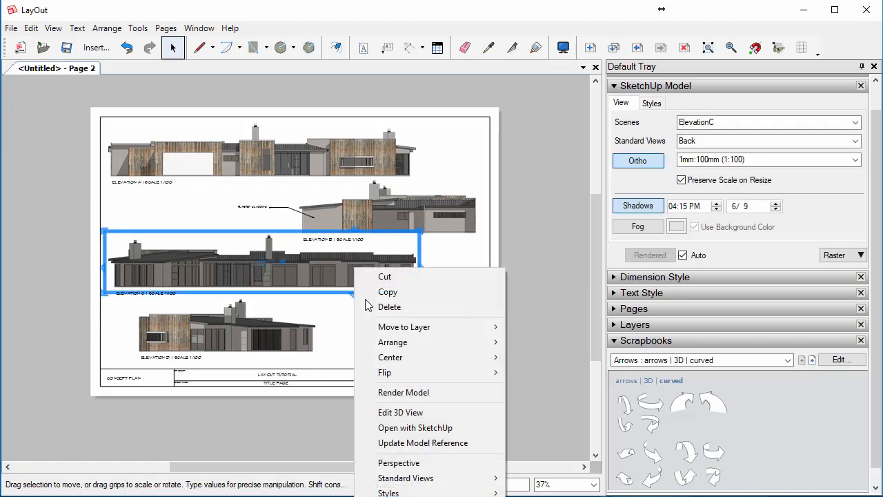
click(378, 294)
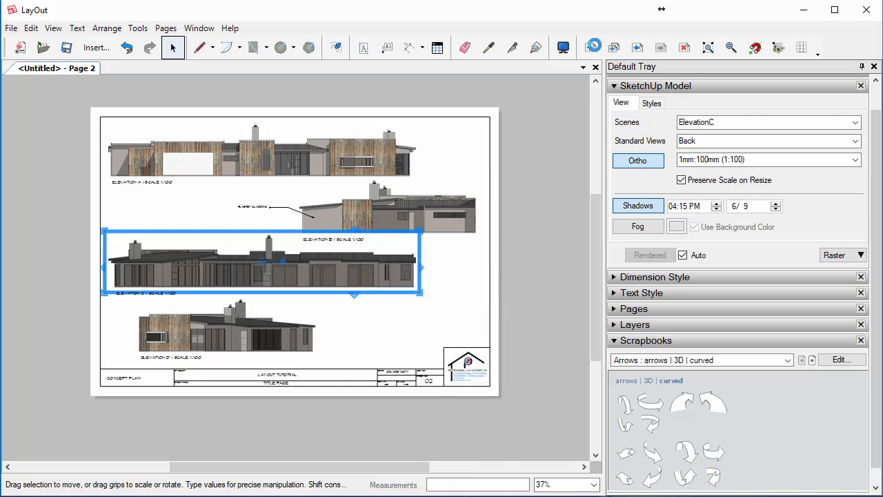
click(165, 28)
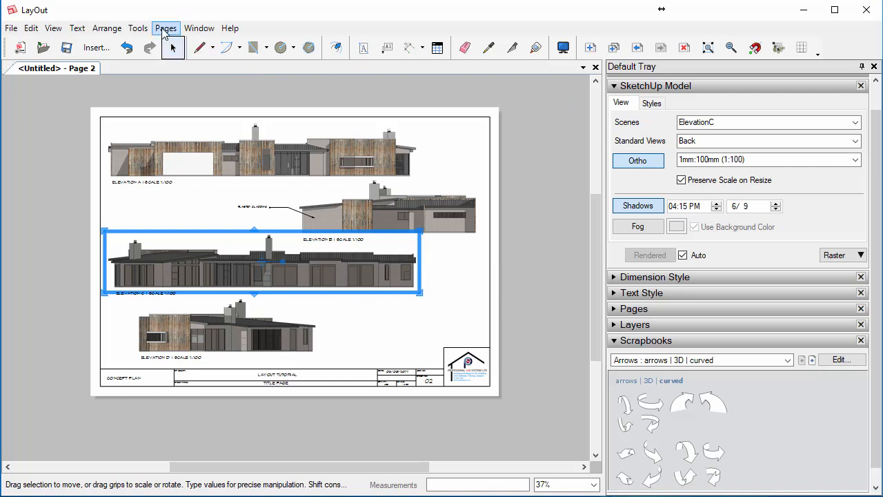
click(165, 47)
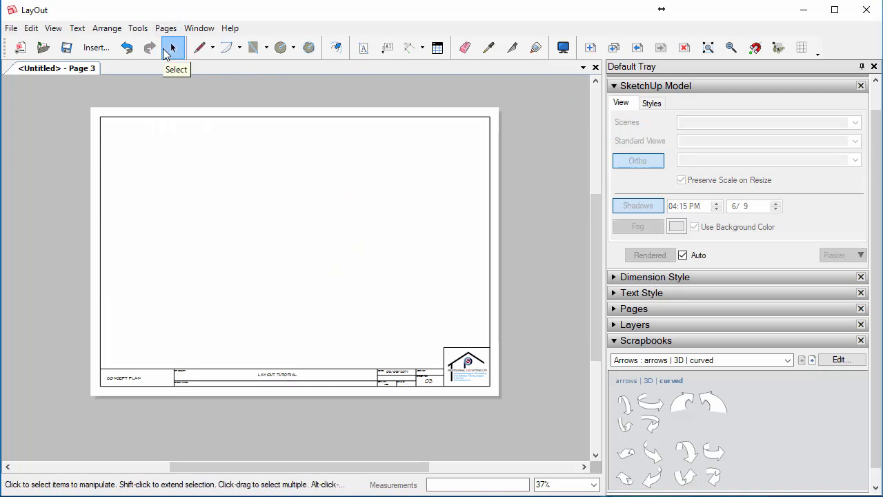
right_click(283, 228)
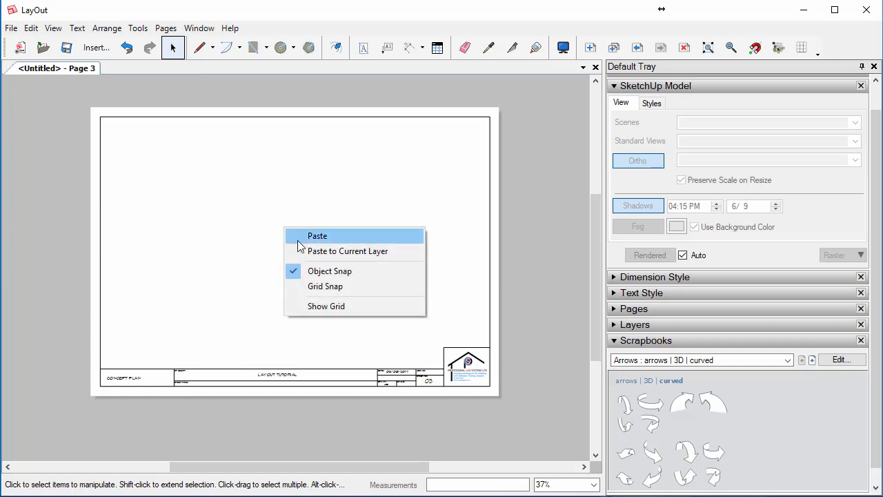
click(298, 236)
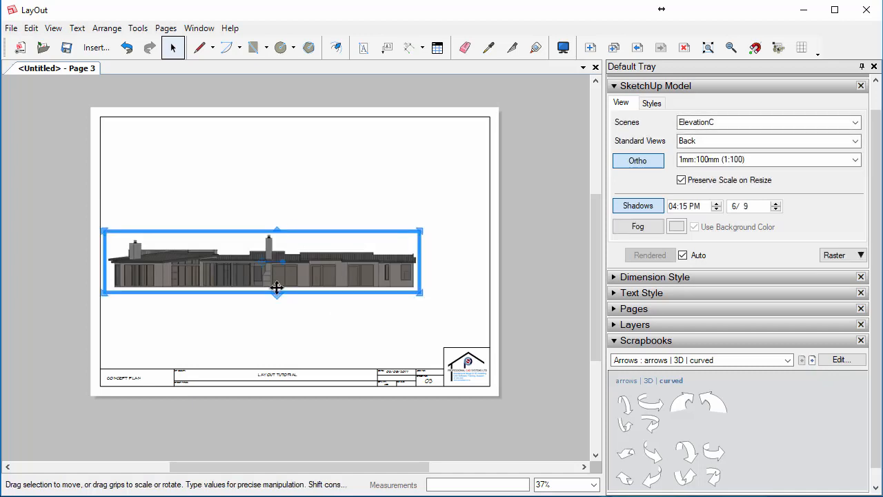
Switch the pasted viewport to the Scene 8 top view after trying the Floor Plan scene
click(854, 140)
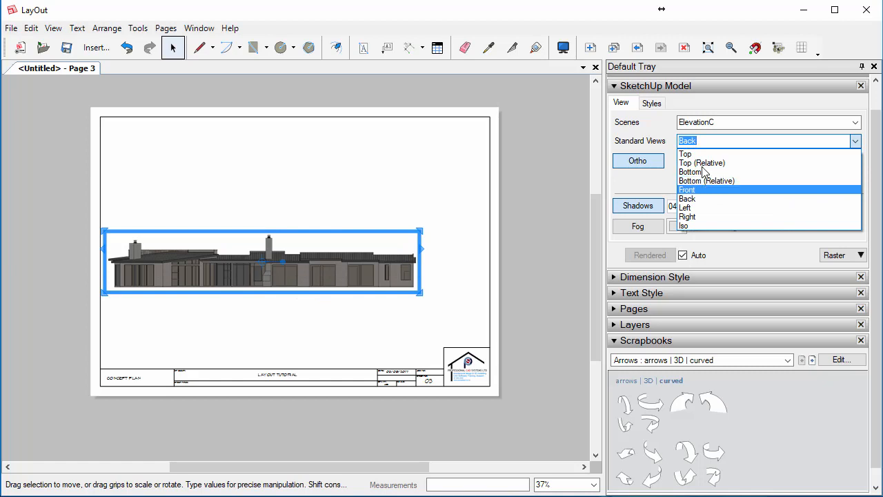
click(664, 132)
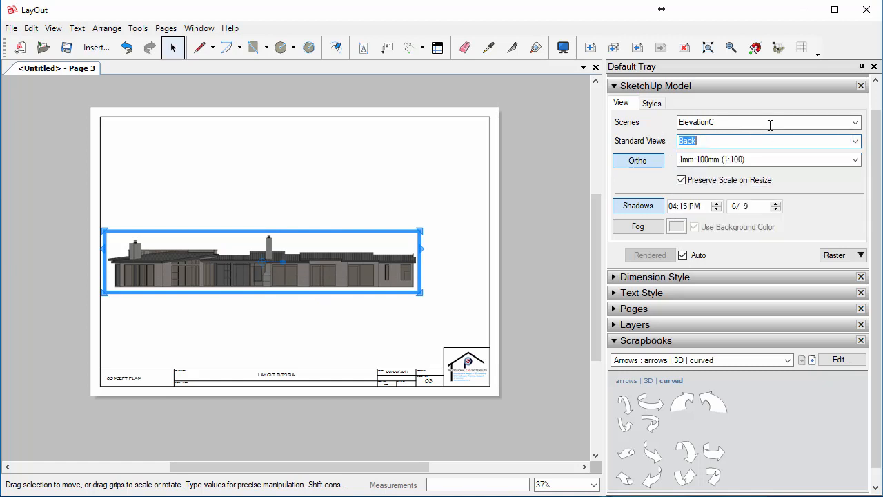
click(855, 124)
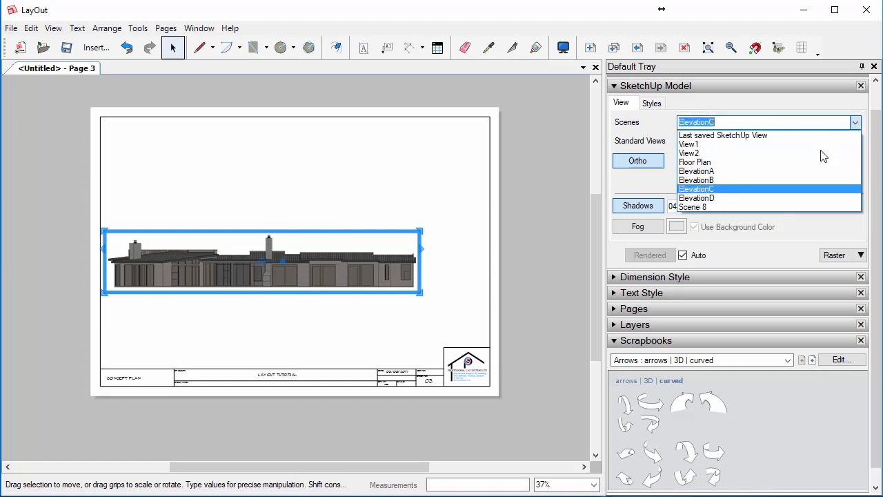
click(711, 163)
click(855, 122)
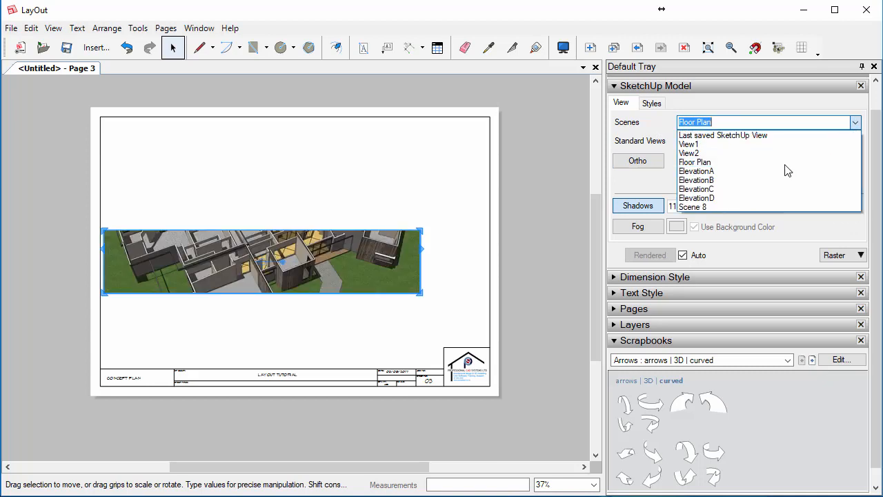
click(717, 207)
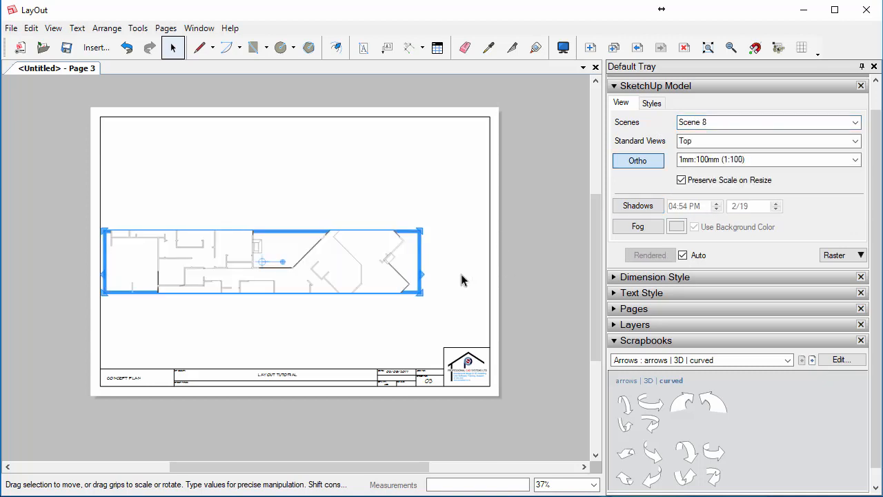
Resize the Scene 8 viewport to frame the whole floor plan and move it towards the middle of the sheet
drag(411, 295, 471, 338)
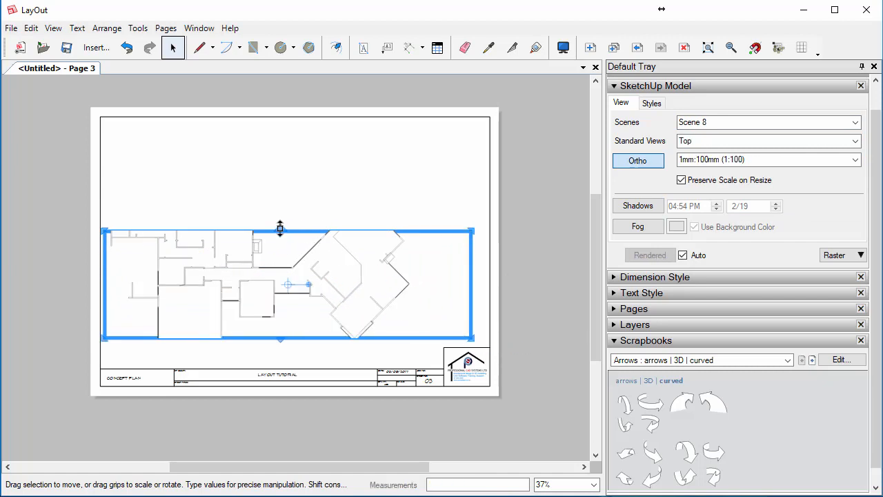
drag(279, 229, 292, 136)
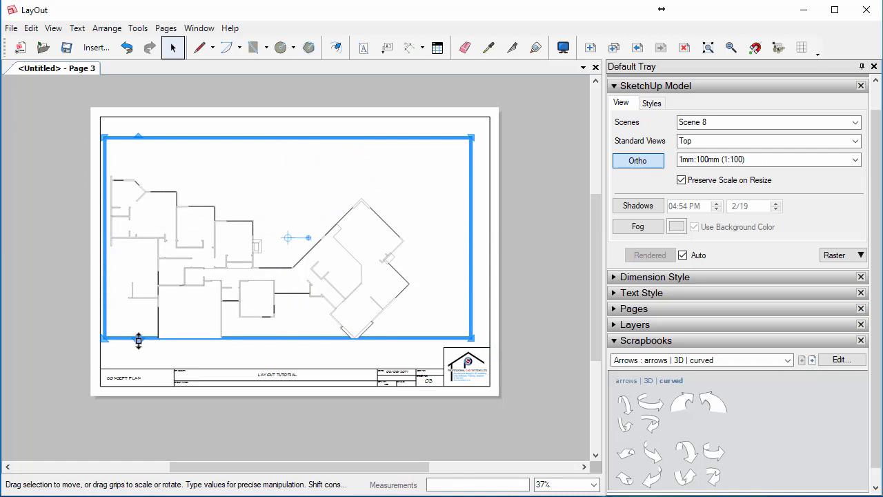
drag(138, 339, 145, 355)
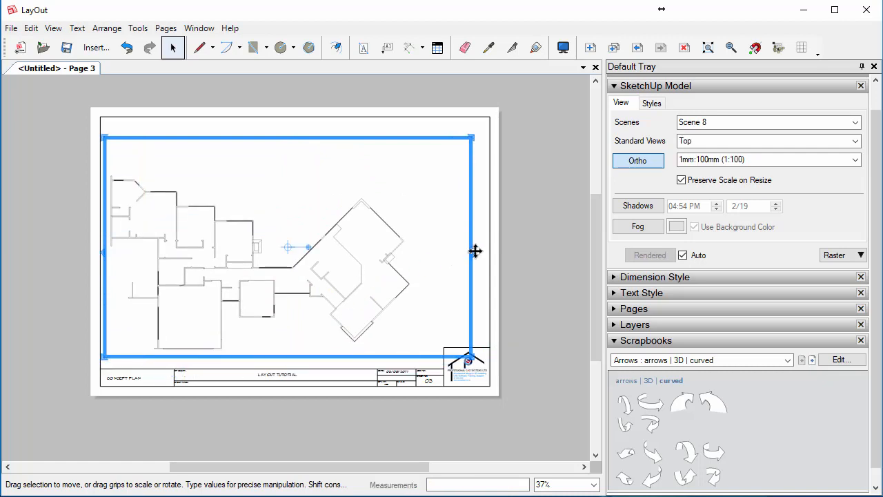
drag(471, 248, 415, 249)
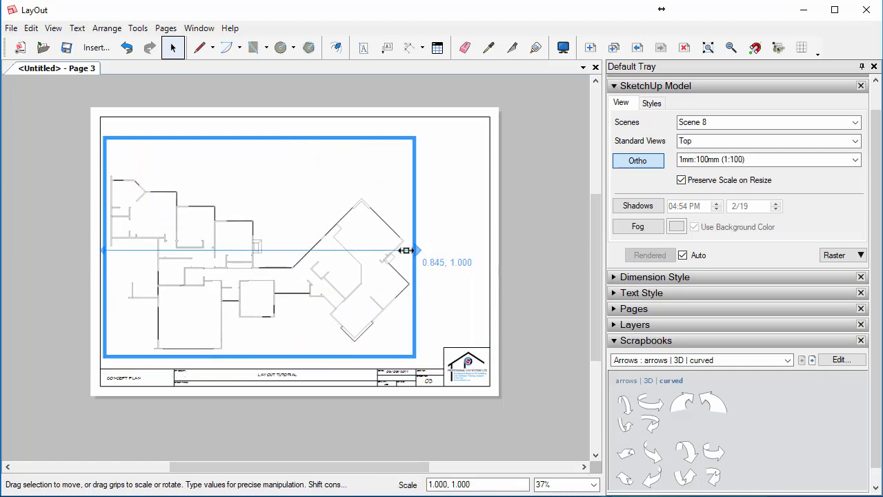
drag(313, 262, 346, 243)
click(452, 262)
scroll(297, 286, up, 2)
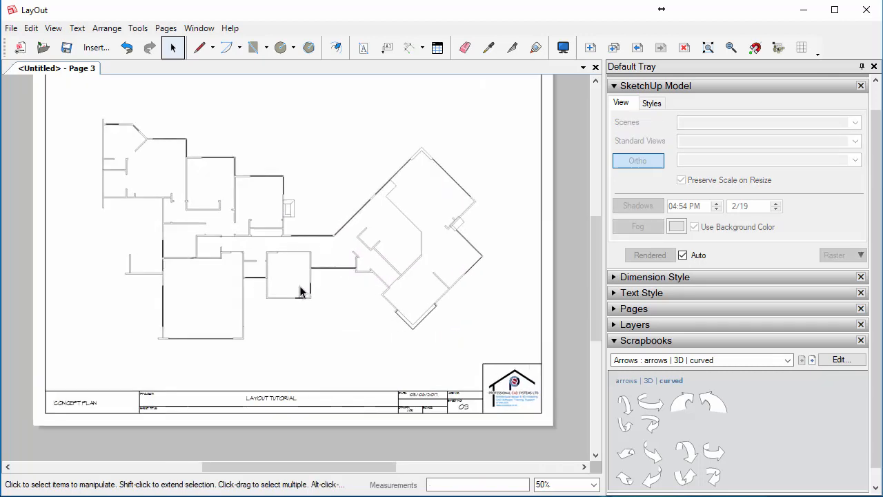
scroll(274, 265, up, 7)
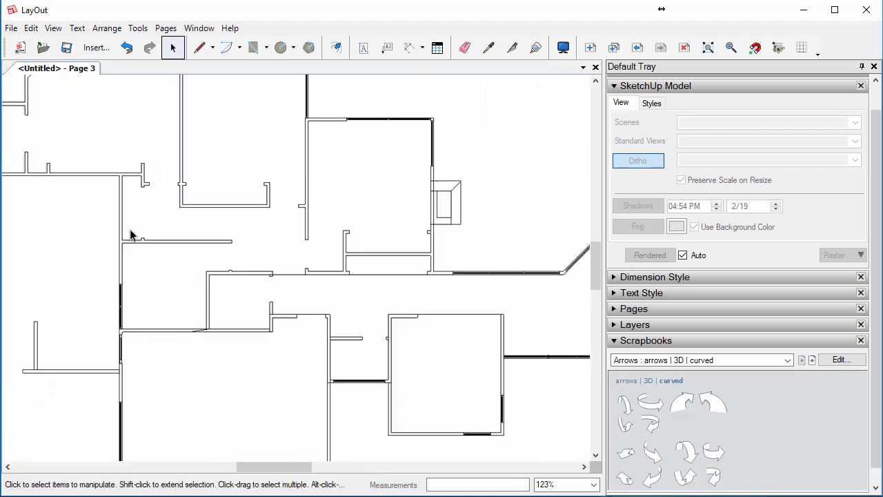
scroll(182, 208, up, 2)
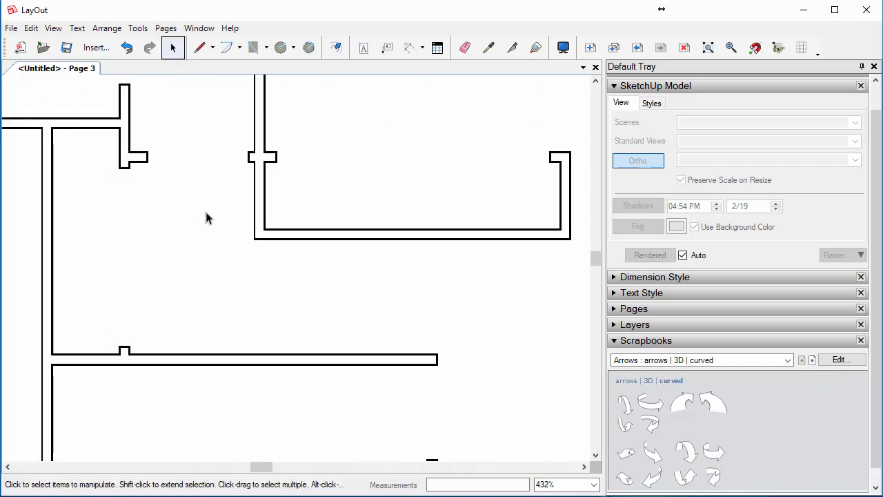
Set the Scene 8 floor plan viewport to Hybrid rendering, inspect its wall linework up close, and deselect it
click(236, 221)
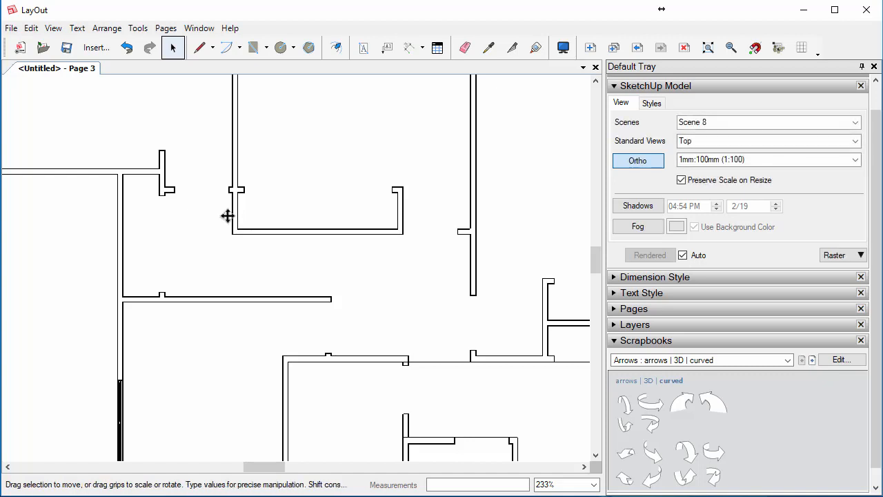
scroll(227, 220, down, 6)
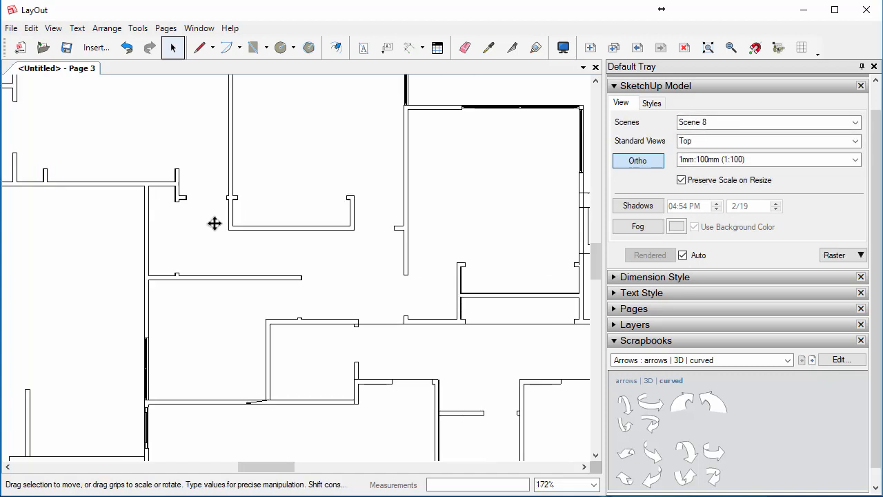
click(835, 255)
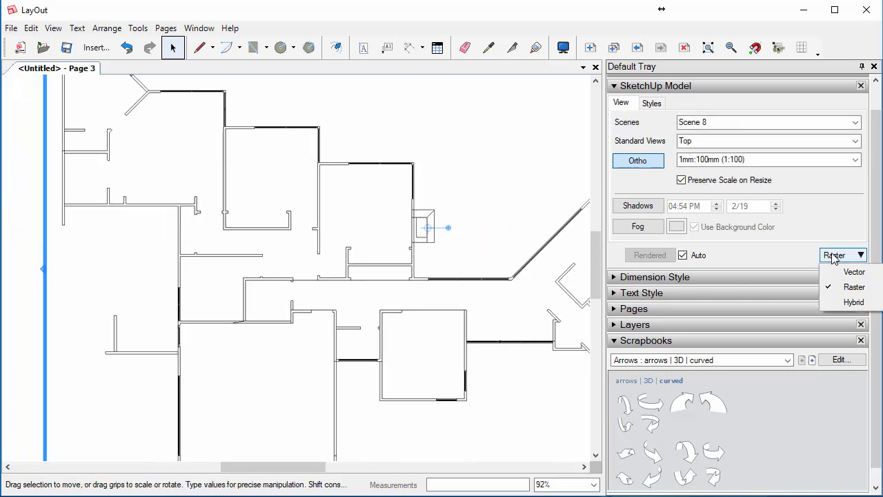
click(844, 302)
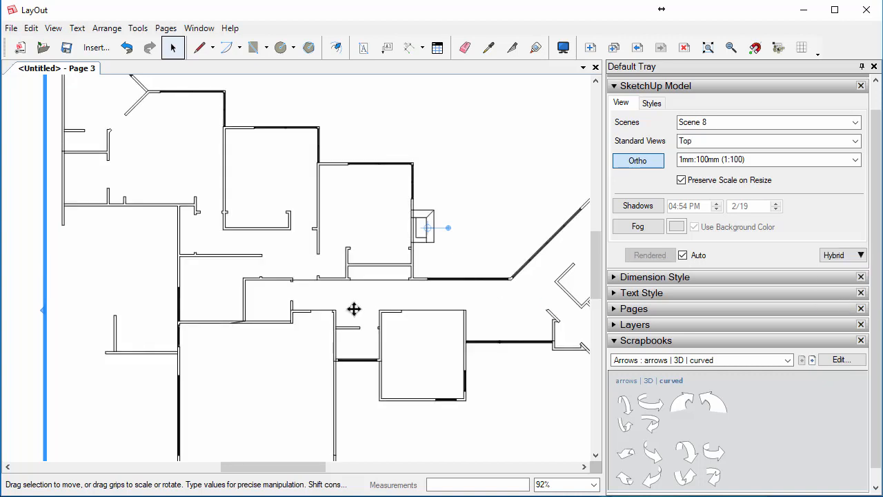
scroll(227, 216, up, 10)
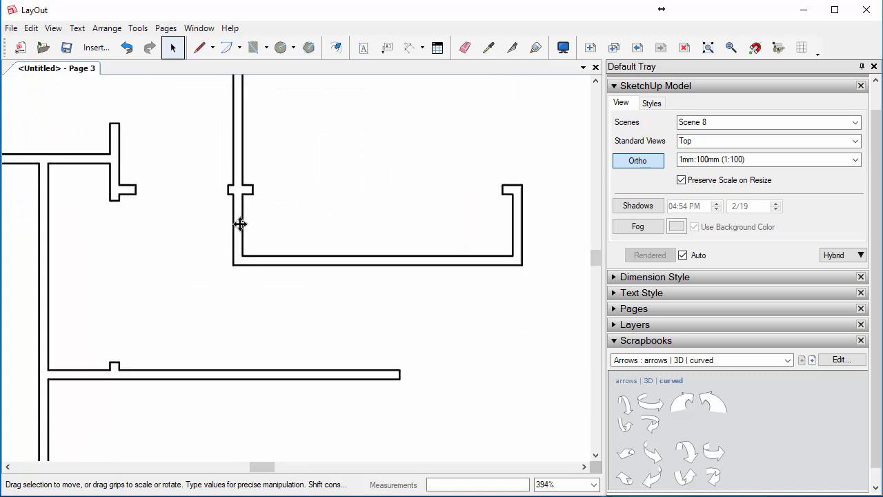
scroll(241, 224, down, 8)
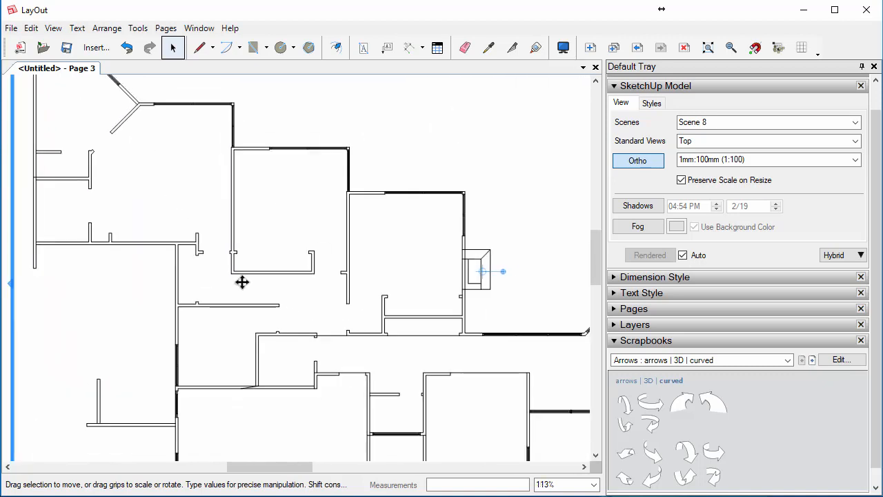
scroll(242, 281, down, 4)
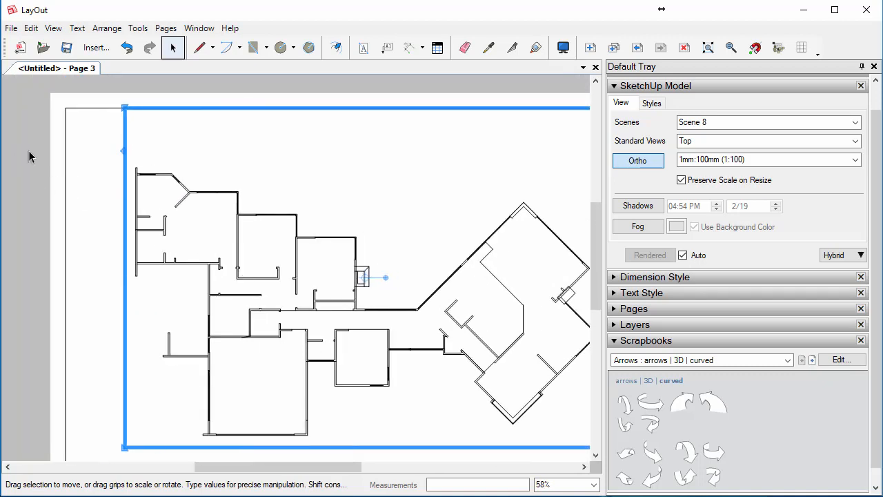
click(29, 156)
Dimension the thickness of the far-left wall at its upper end, with the dimension line about 9.5 mm above the wall
middle_drag(227, 191, 185, 172)
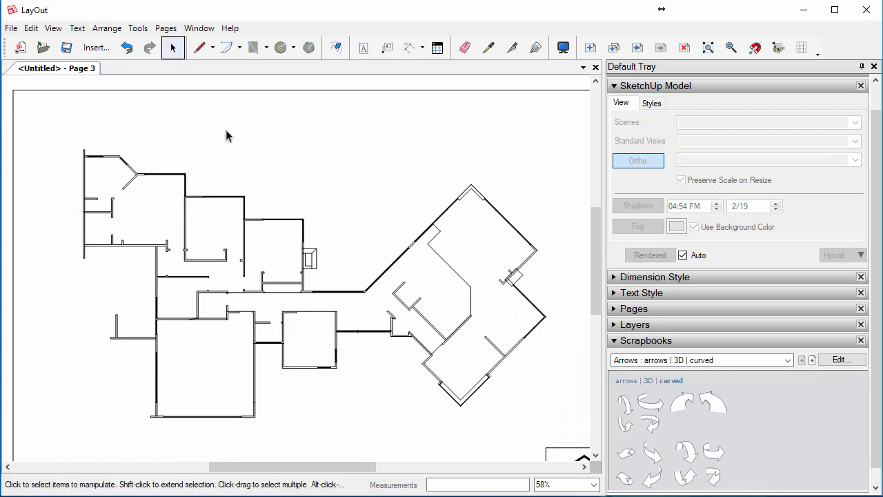
click(409, 49)
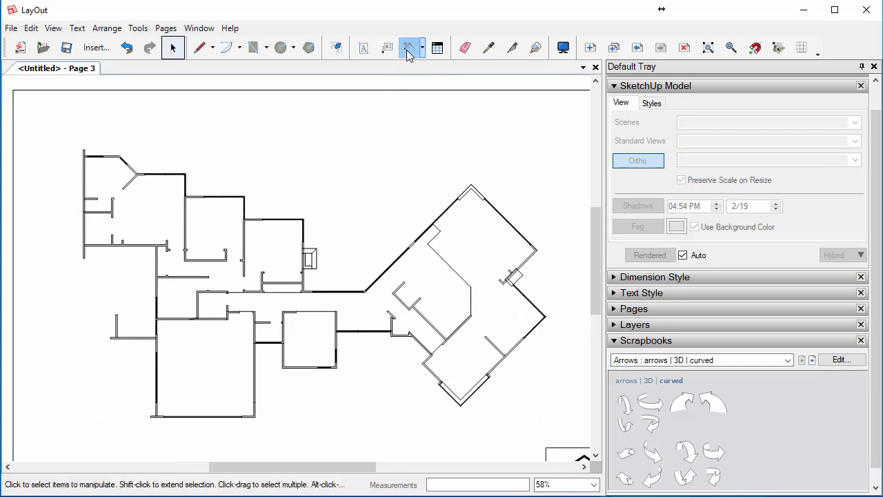
scroll(73, 142, up, 6)
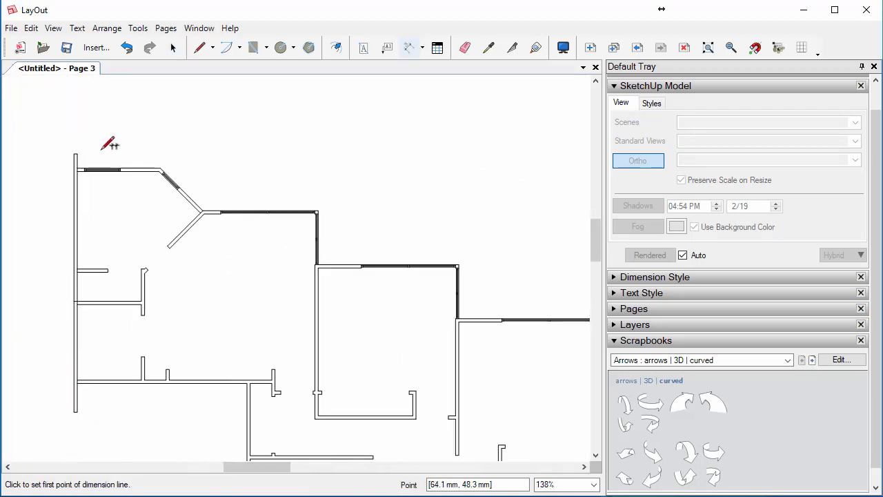
click(64, 152)
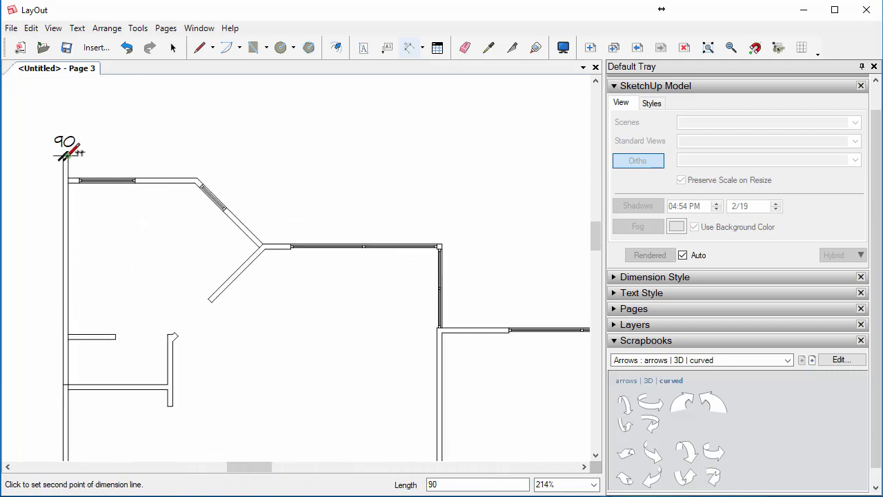
click(64, 153)
middle_drag(65, 134, 103, 193)
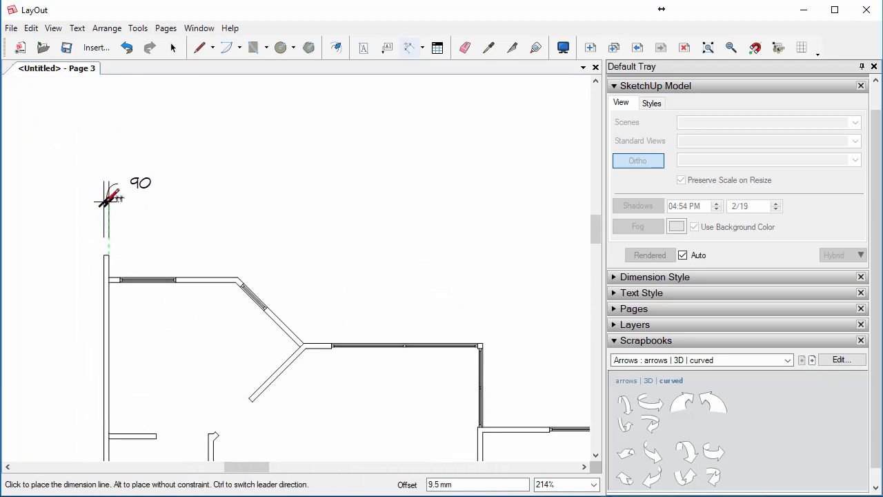
click(102, 203)
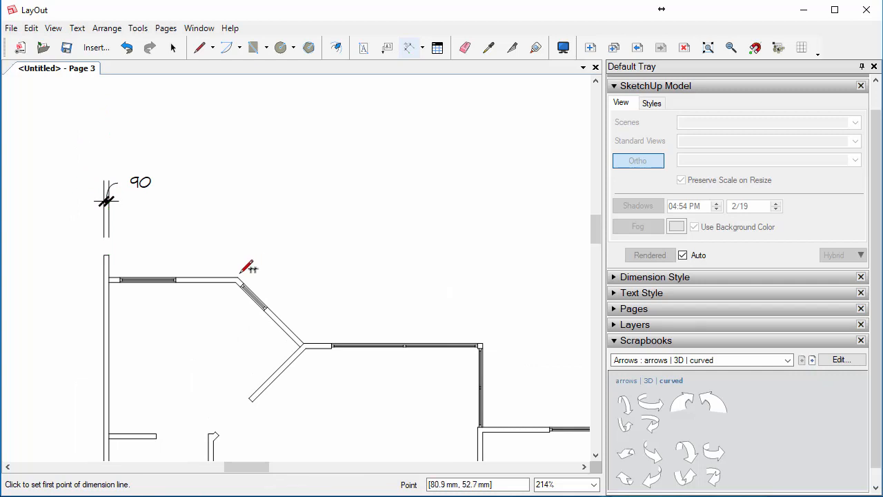
Continue the dimension chain above the plan to the angled wall junction and on to the first stepped corner
click(302, 342)
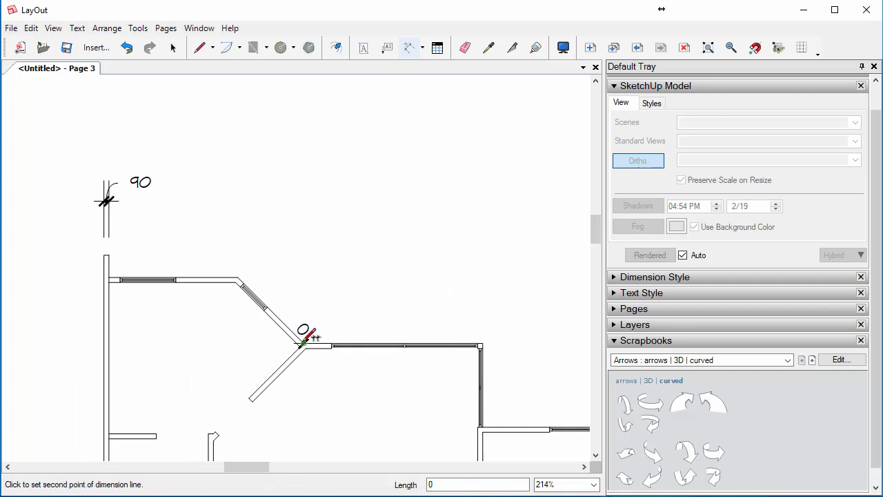
click(301, 342)
click(481, 343)
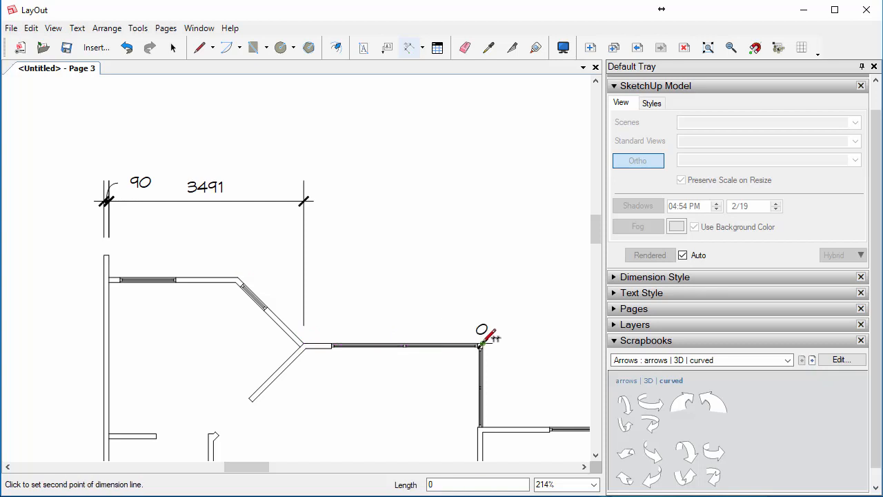
click(481, 344)
middle_drag(467, 340, 162, 246)
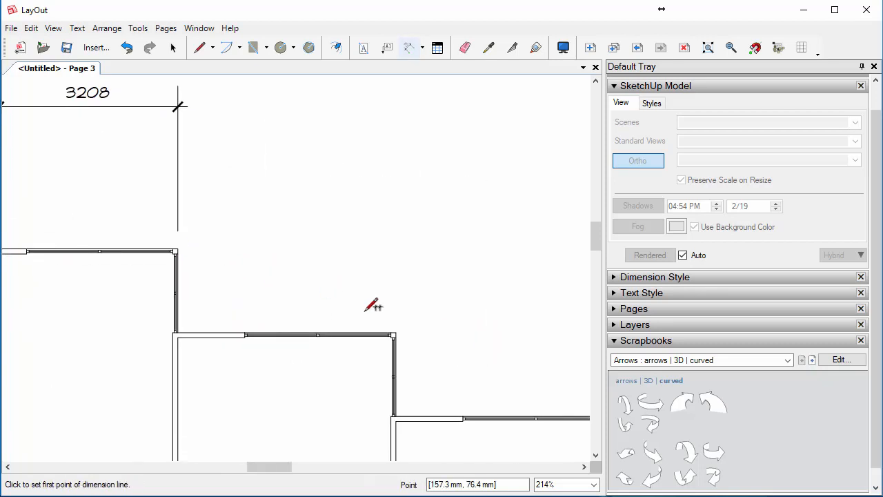
Extend the dimension chain to the next two stepped outer corners of the floor plan
double_click(396, 333)
middle_drag(583, 390, 324, 336)
click(355, 362)
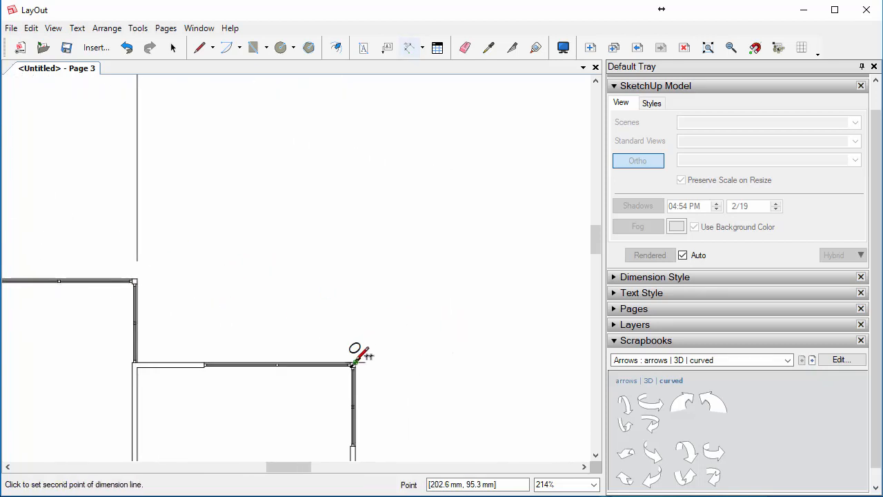
click(355, 362)
scroll(378, 354, down, 3)
middle_drag(224, 259, 416, 316)
scroll(369, 270, down, 2)
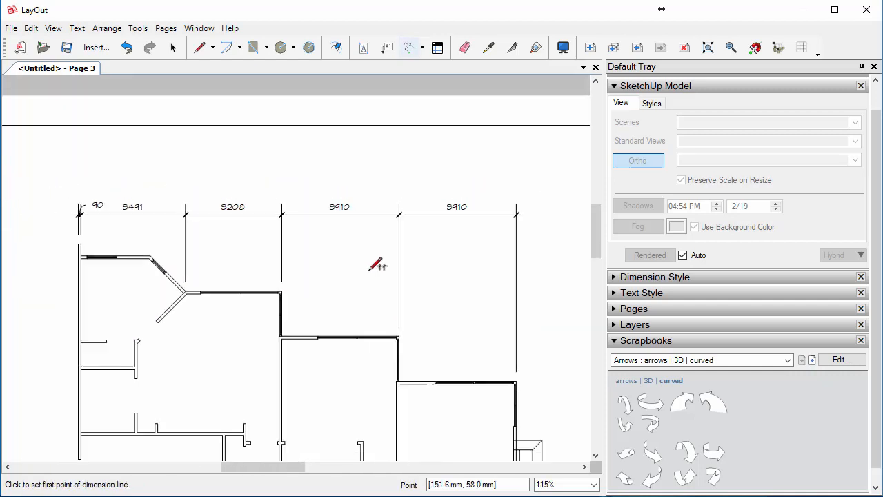
Add an overall dimension from the last stepped corner to the far-left wall, offset about 19 mm above the dimension chain
click(516, 380)
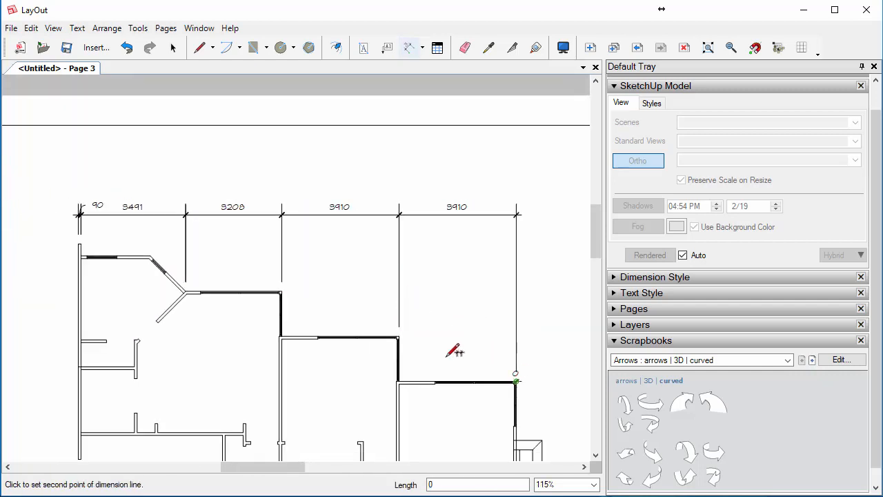
click(81, 238)
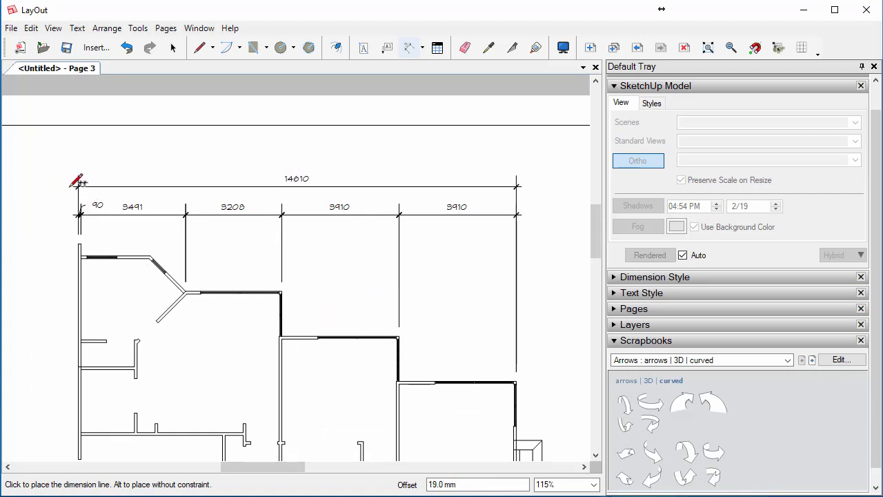
click(71, 185)
Convert the far-left wall thickness dimension to have no leader and leave the Dimension tool
scroll(82, 210, up, 5)
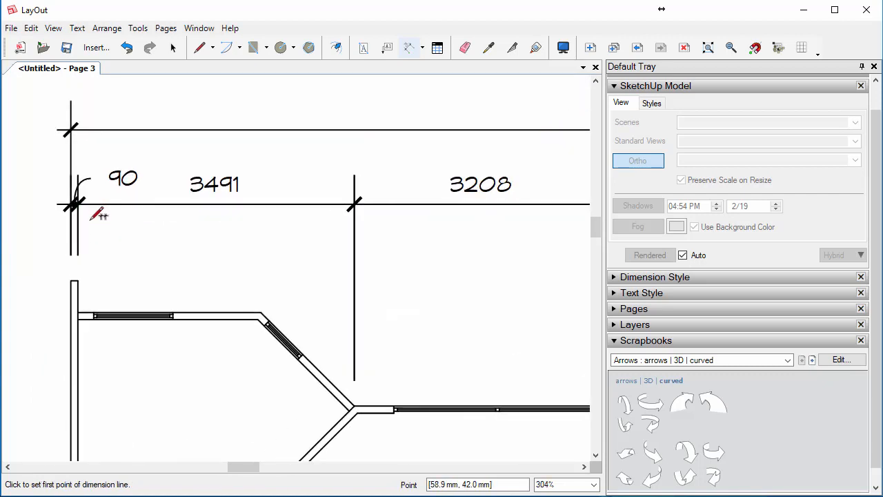
scroll(99, 216, up, 1)
key(space)
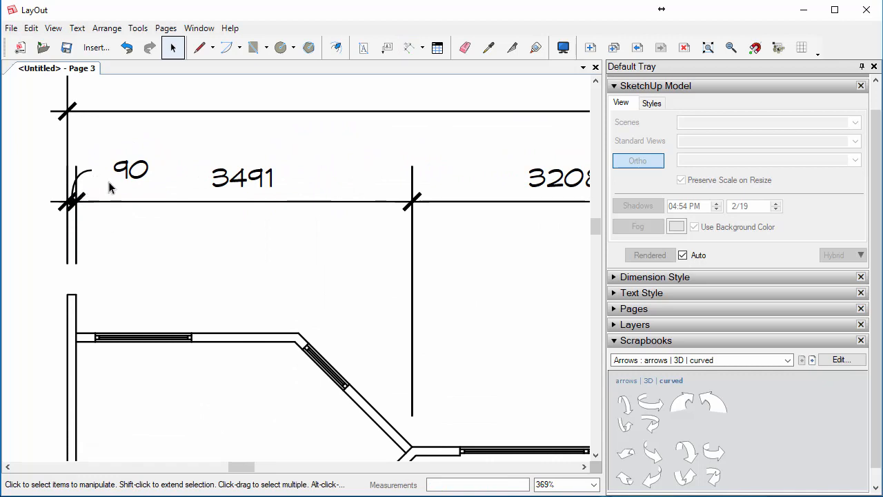
click(126, 178)
right_click(126, 179)
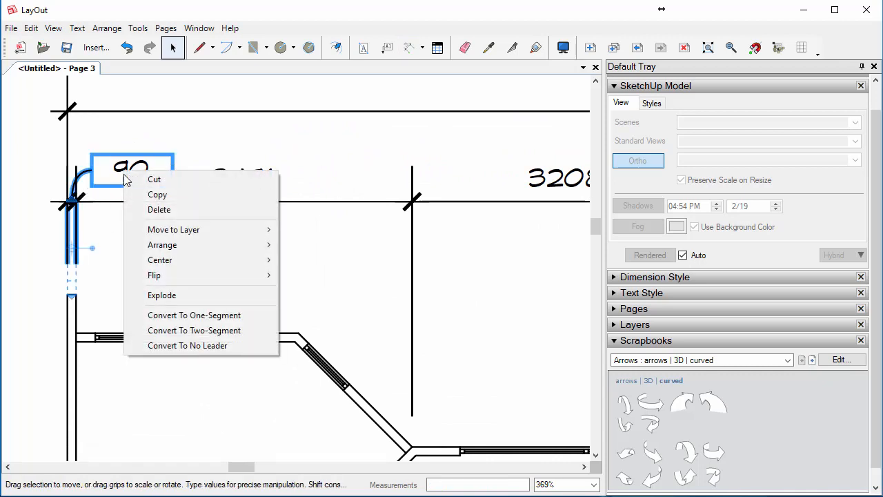
click(154, 347)
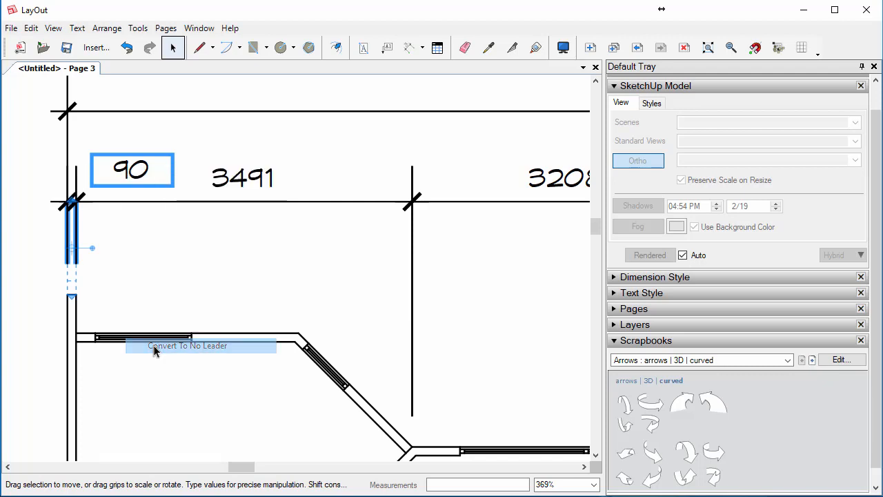
Undo the accidental move of the wall thickness dimension, then place only its text just above the wall's tick marks
drag(117, 172, 99, 162)
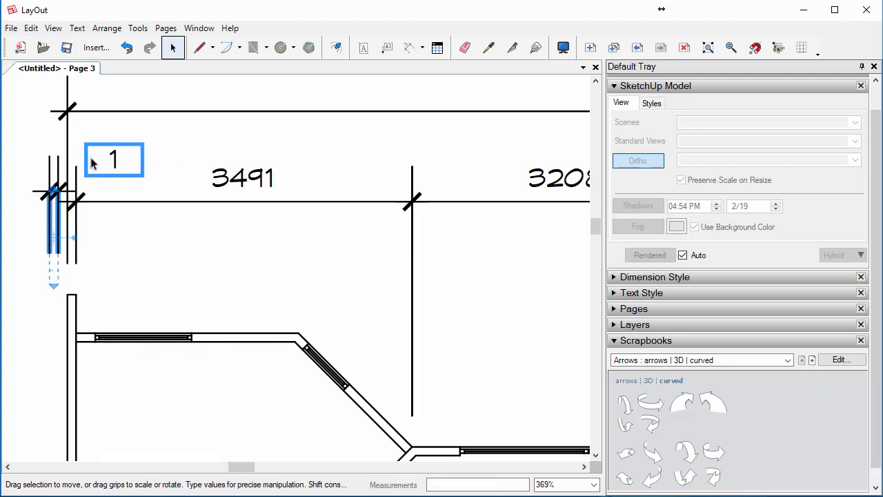
click(128, 49)
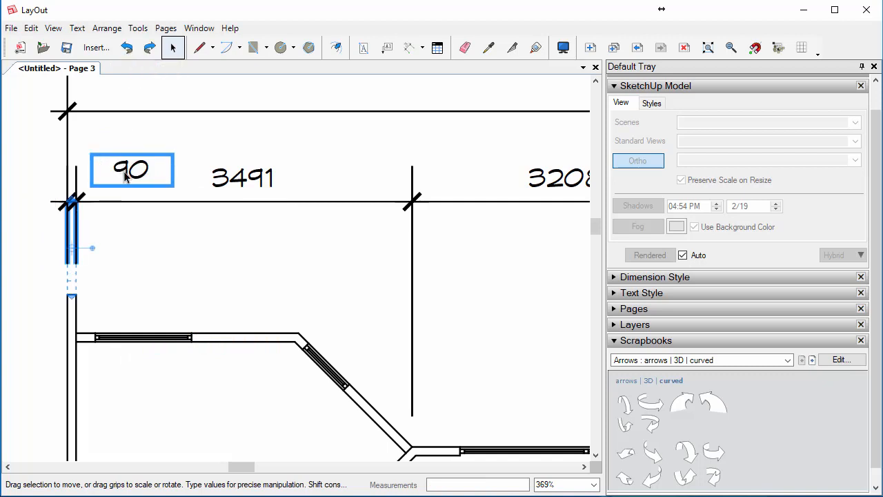
drag(125, 177, 79, 151)
scroll(105, 147, up, 1)
scroll(79, 151, down, 1)
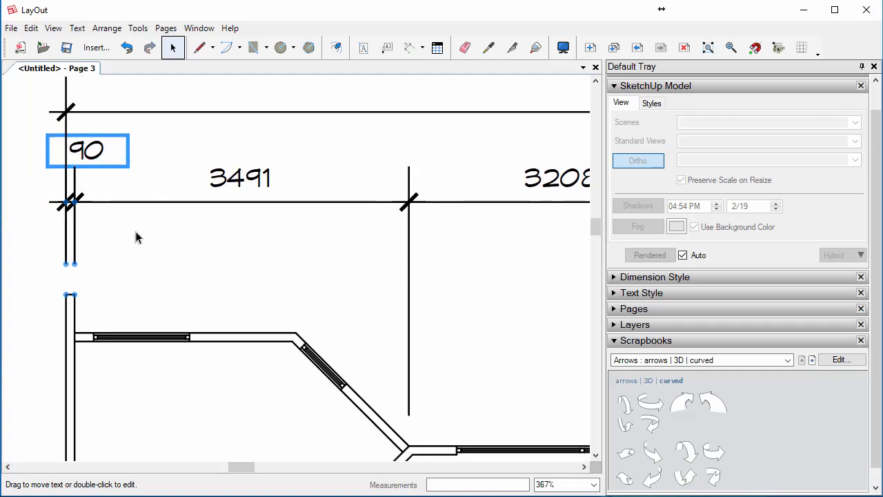
key(Right)
key(Down)
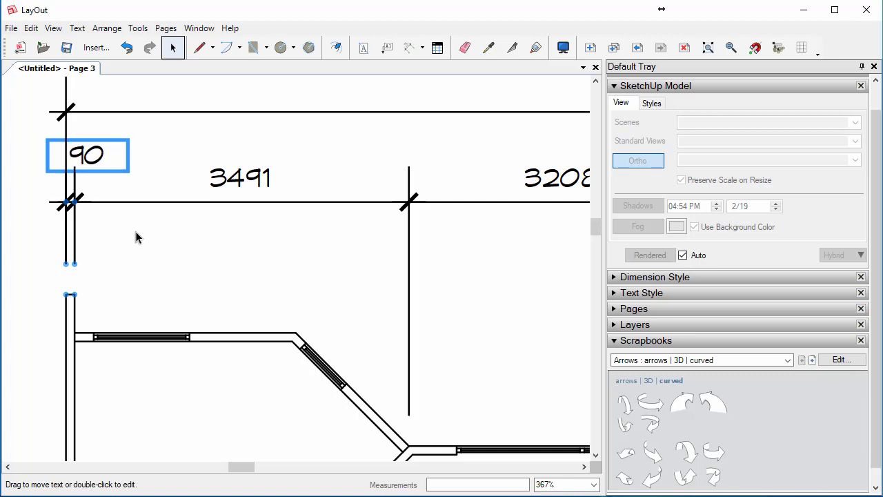
click(136, 232)
Shorten the left extension line of the 3208 dimension to end level with the wall thickness dimension's extension lines
scroll(138, 232, down, 2)
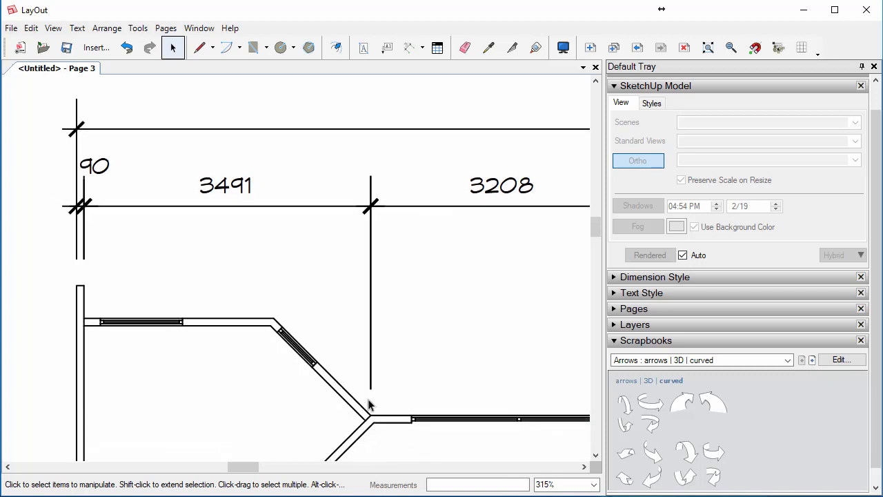
click(371, 335)
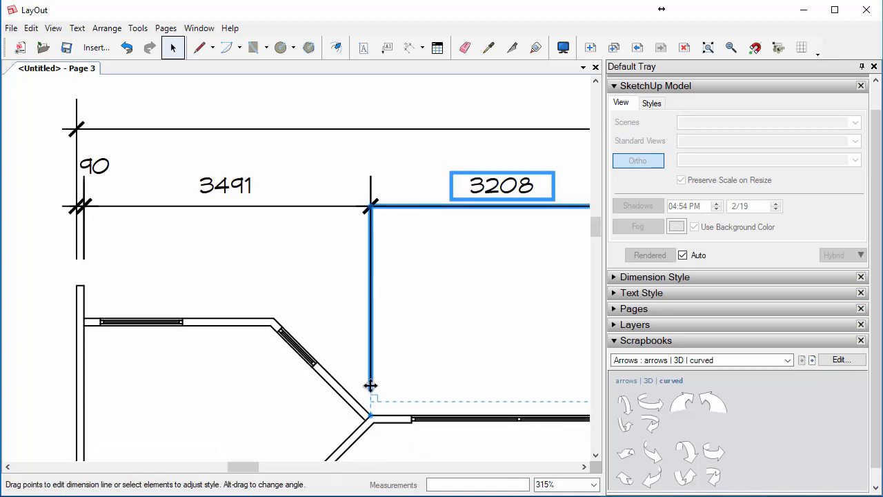
key(Escape)
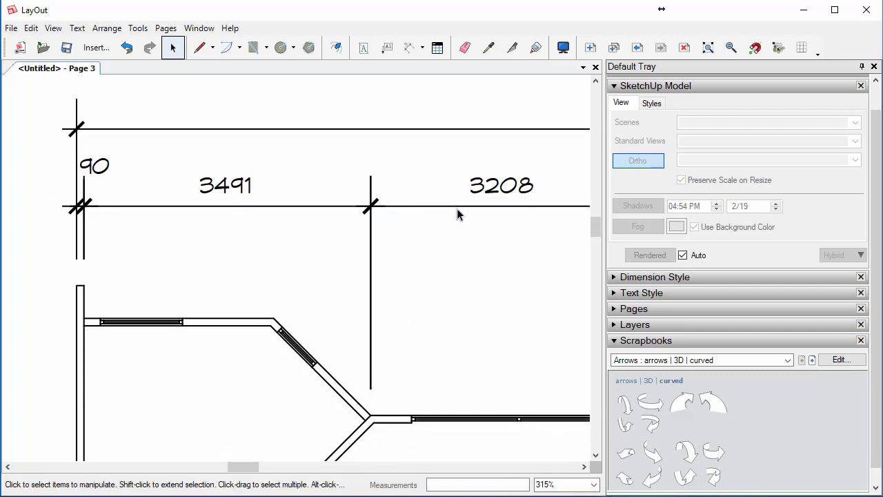
click(371, 252)
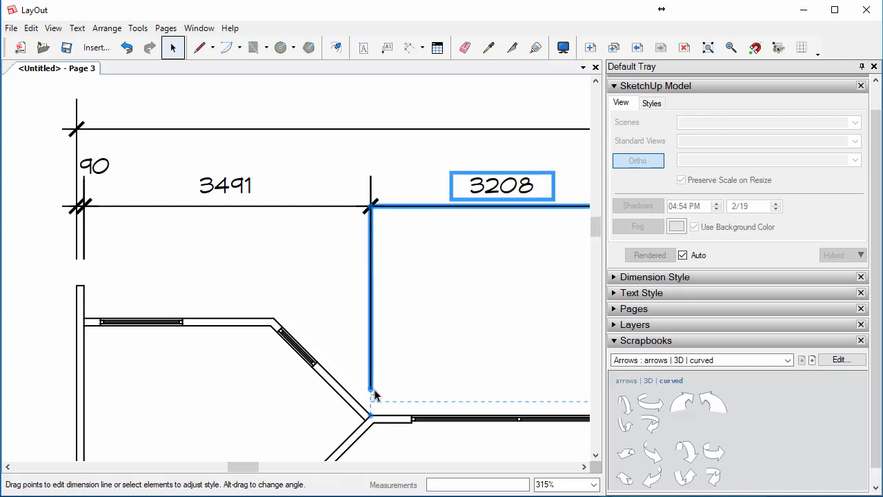
drag(374, 395, 85, 266)
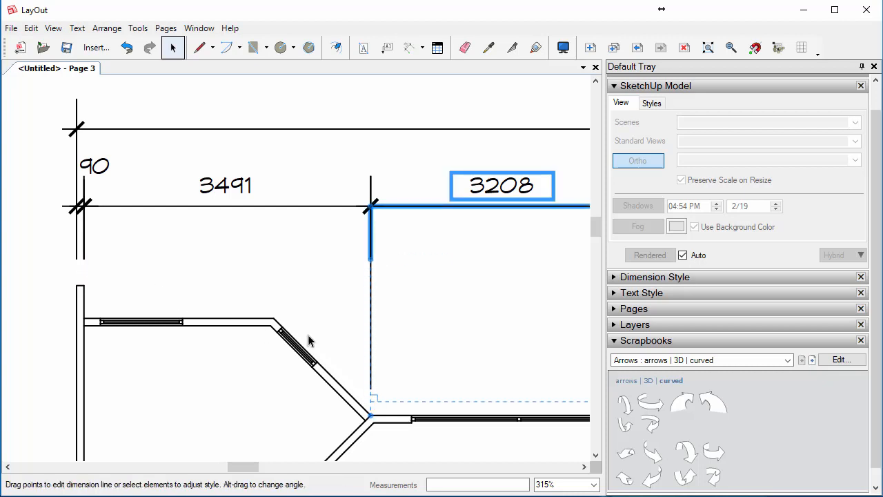
Shorten the right extension line of the 3491 dimension to match its left extension line
click(372, 361)
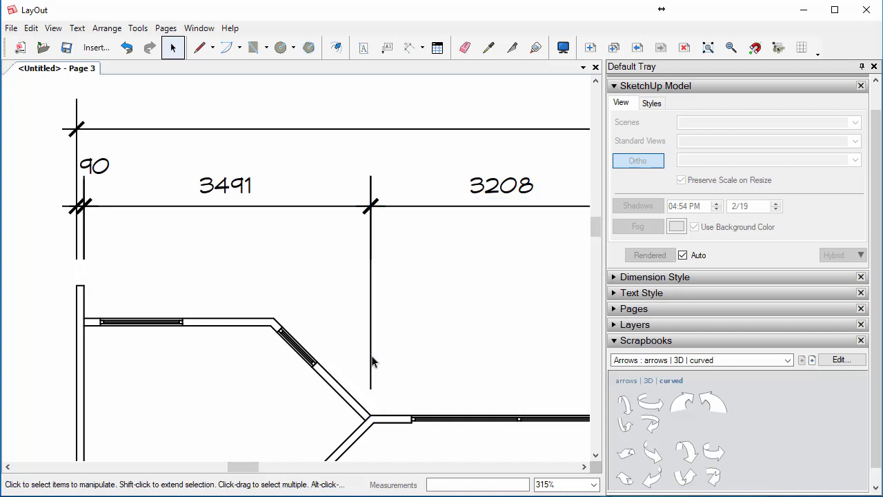
click(371, 361)
drag(372, 388, 371, 266)
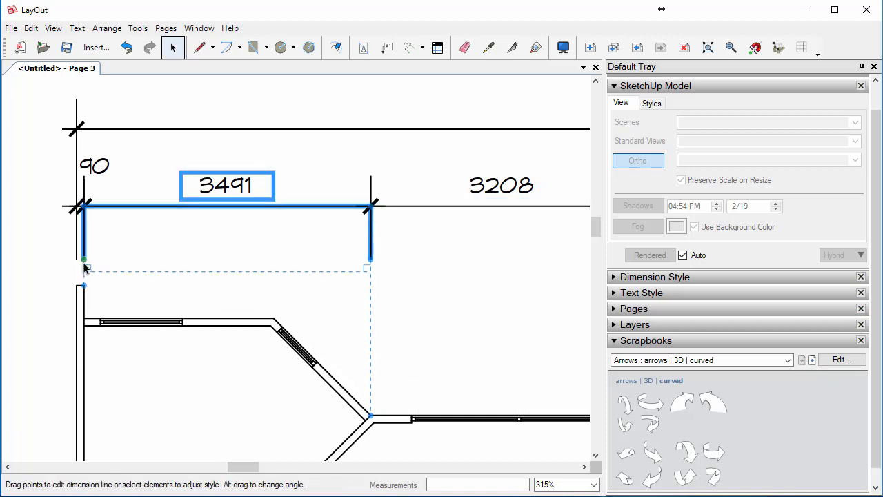
Shorten the overlapping extension lines between the 3208 dimension and the adjacent 3910 dimension to end level with the 3491 dimension's extension lines
click(121, 336)
scroll(355, 311, down, 1)
middle_drag(355, 311, 262, 290)
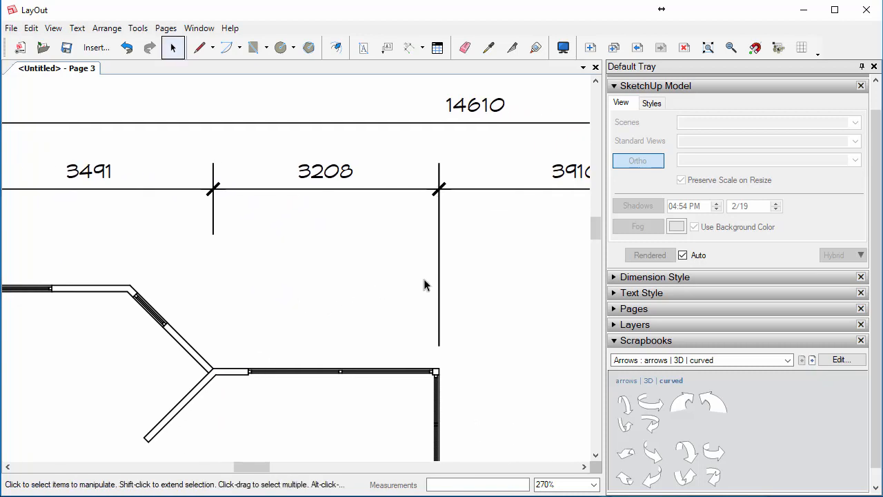
click(437, 277)
drag(437, 345, 219, 239)
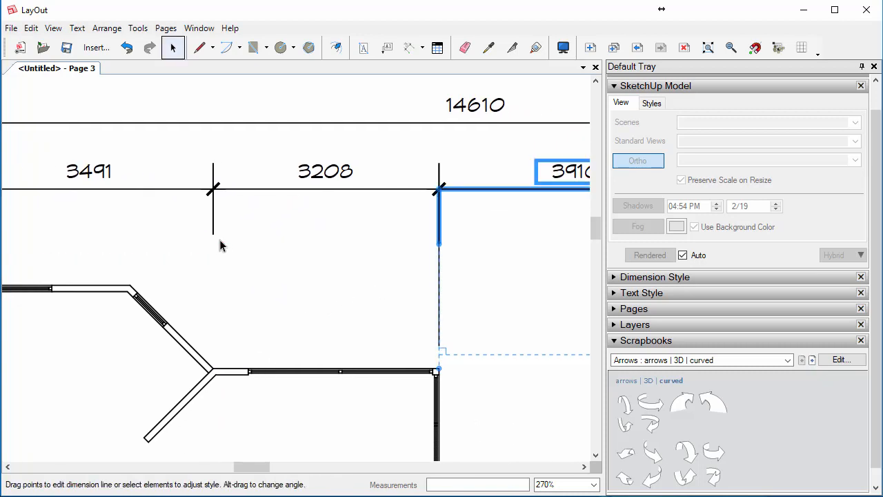
key(ctrl+z)
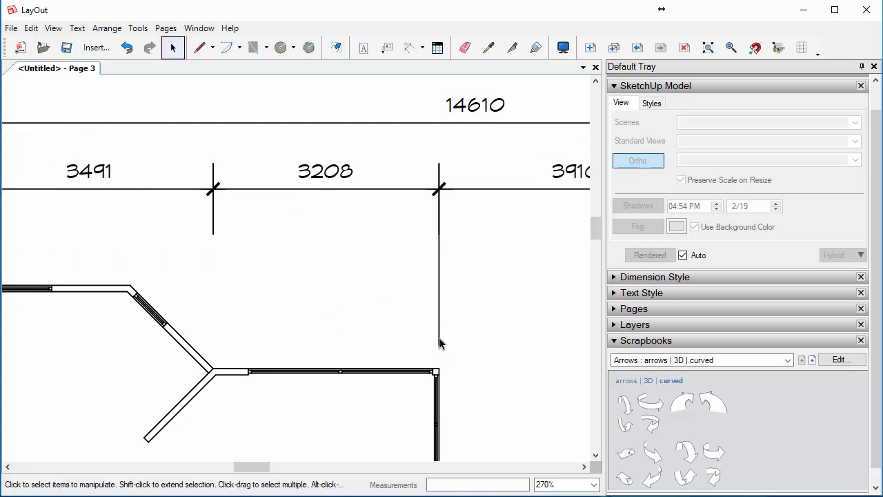
click(439, 343)
drag(439, 341, 214, 238)
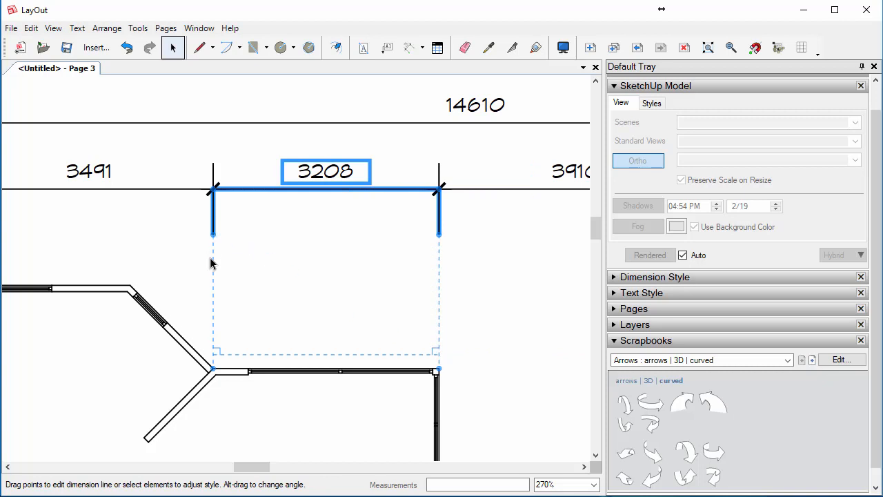
click(222, 272)
Shorten both overlapping extension lines between the two 3910 dimensions to match the extension line at the 3208 dimension
scroll(235, 286, down, 4)
middle_drag(492, 323, 247, 282)
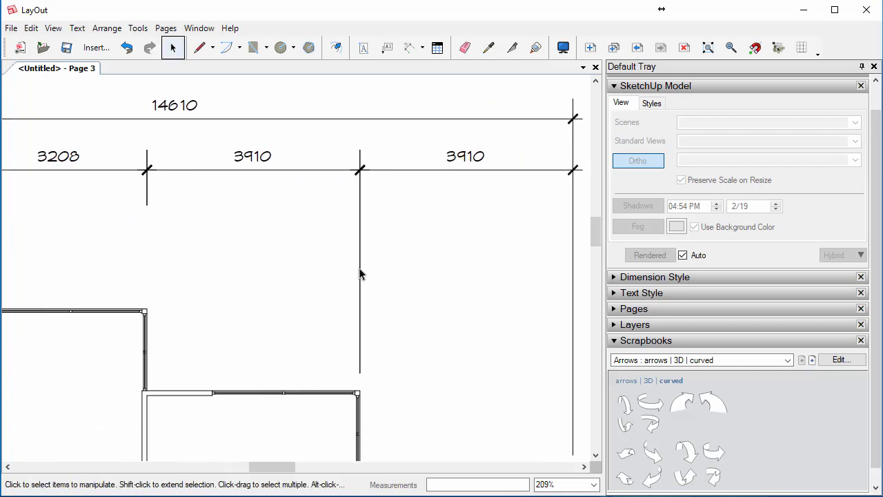
click(359, 273)
drag(357, 366, 142, 212)
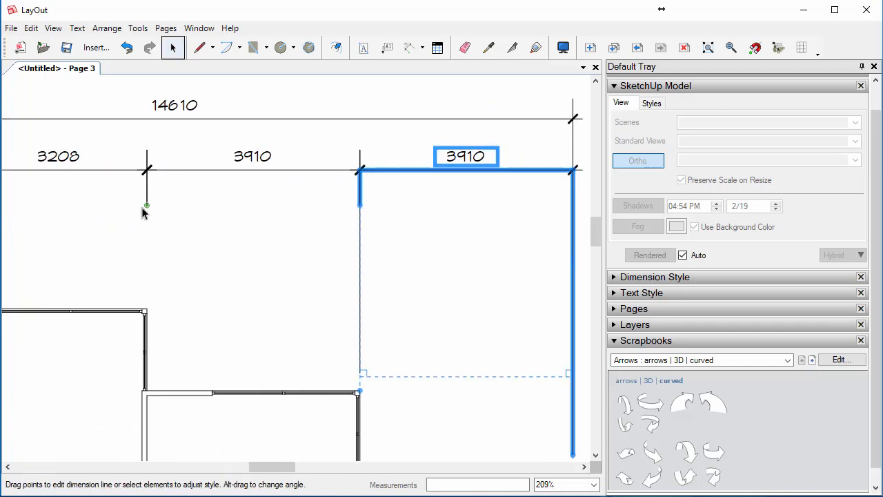
click(334, 302)
click(359, 286)
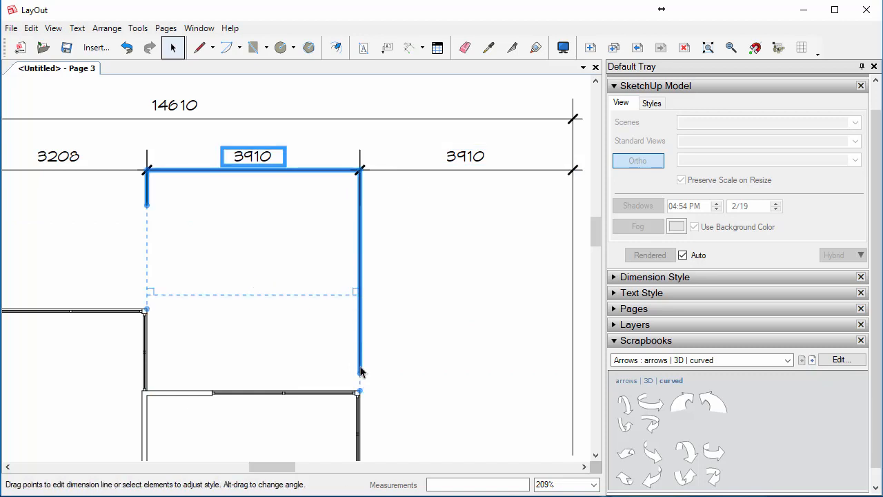
drag(359, 370, 154, 223)
click(347, 317)
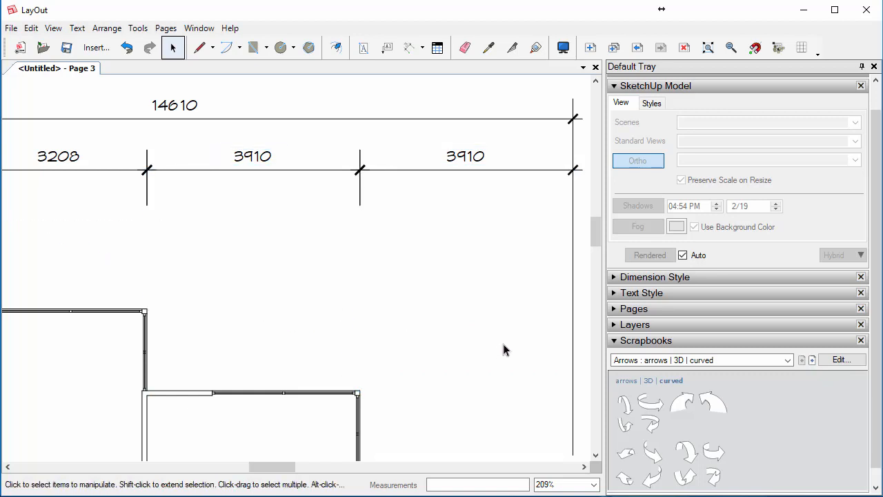
Shorten the far-right extension lines of the 14610 dimension and the last 3910 dimension to end level with the others
click(572, 323)
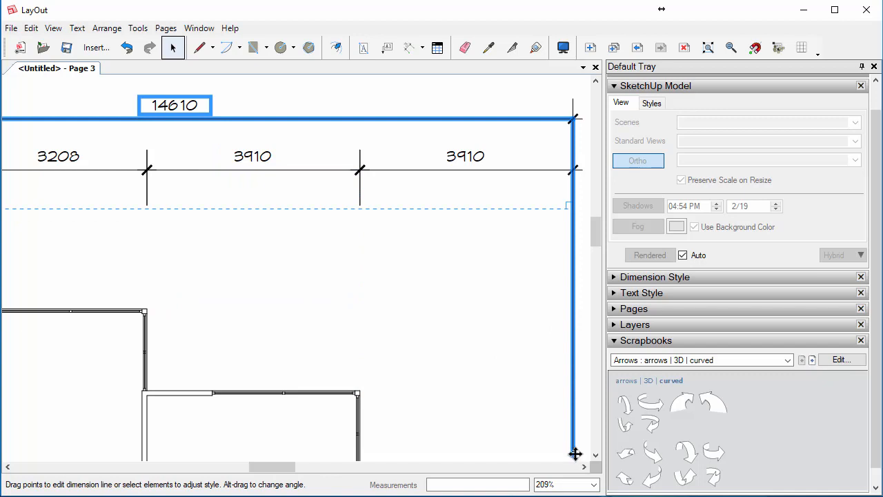
click(526, 273)
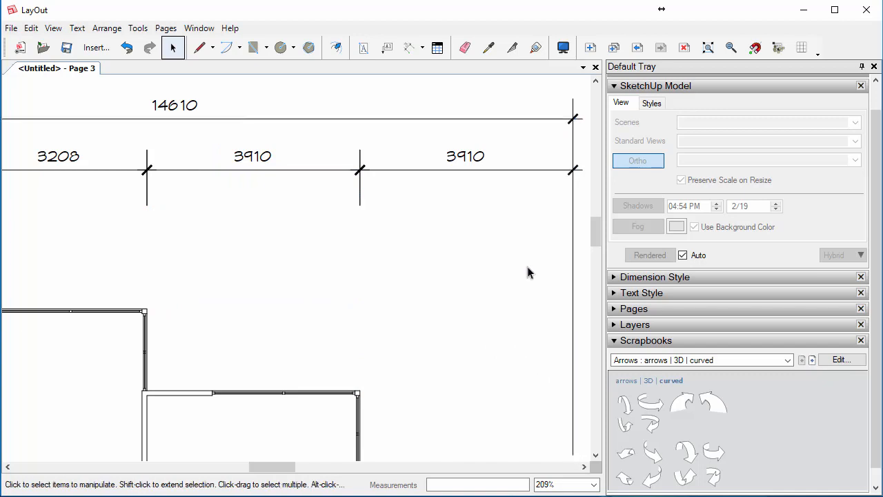
click(572, 262)
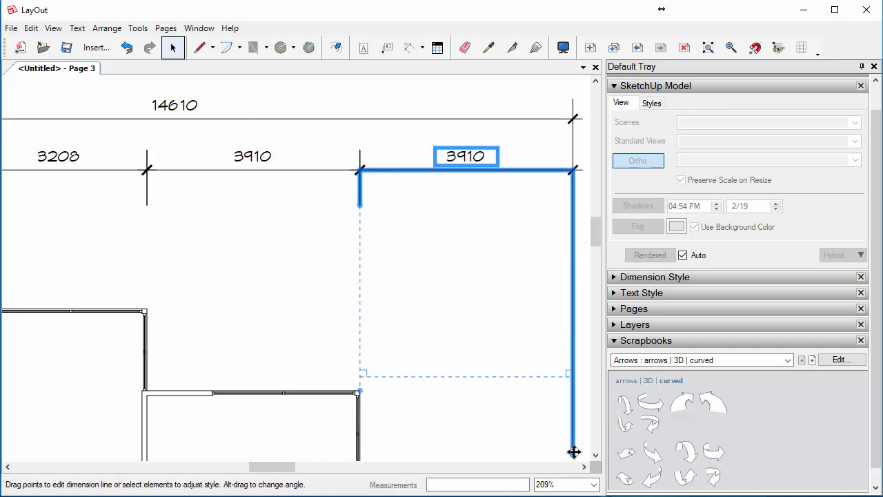
drag(573, 452, 572, 205)
click(357, 233)
scroll(256, 203, down, 4)
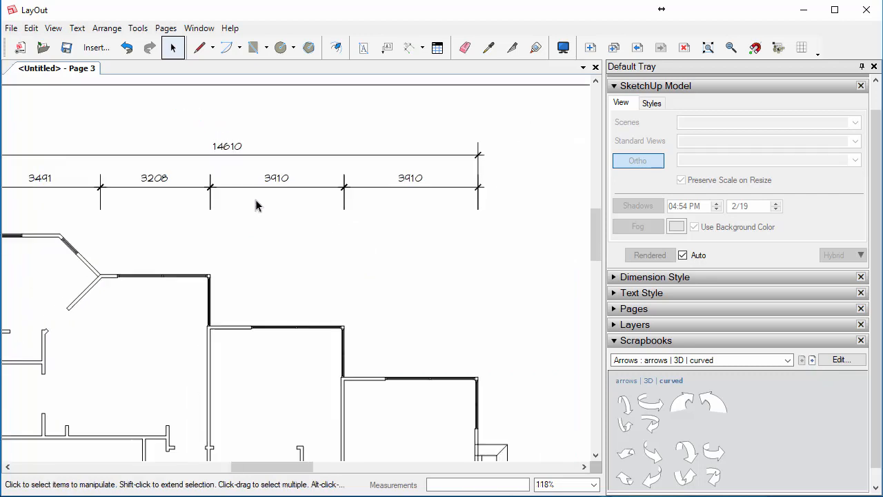
Add the text label BEDROOM 1 in the room below the first 3910 dimension
middle_drag(187, 236, 191, 191)
scroll(263, 153, down, 2)
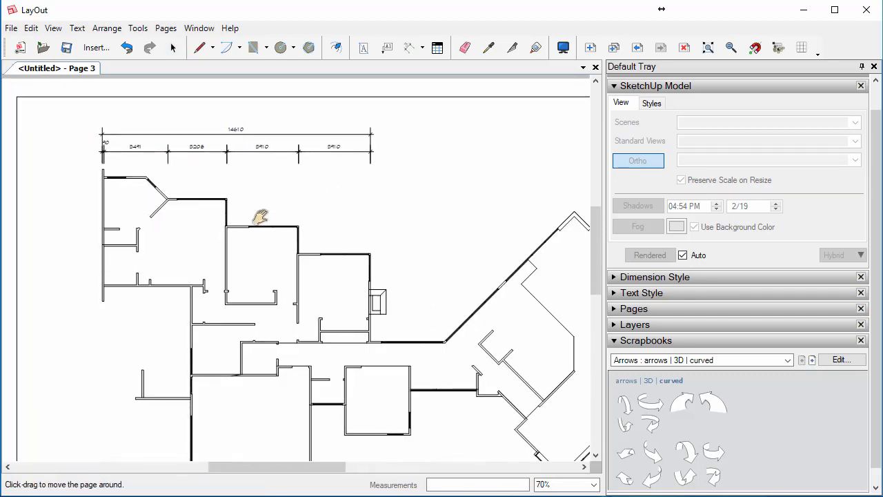
middle_drag(249, 233, 265, 198)
scroll(265, 194, up, 1)
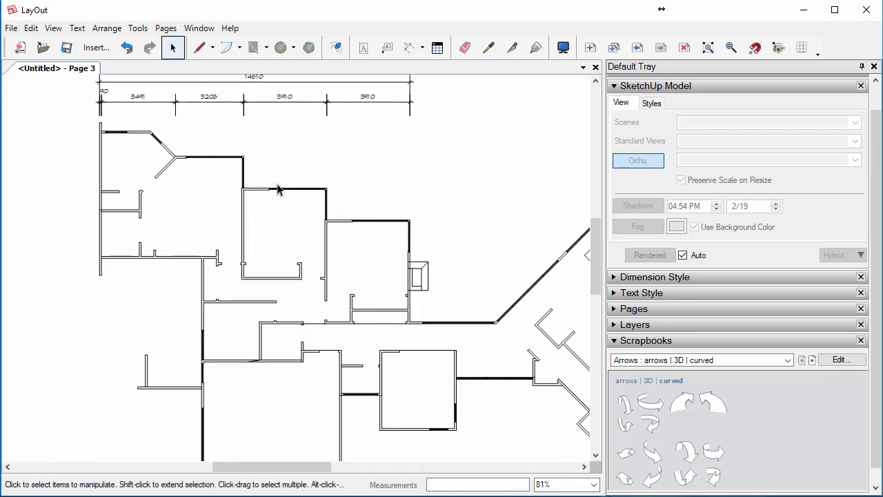
click(363, 47)
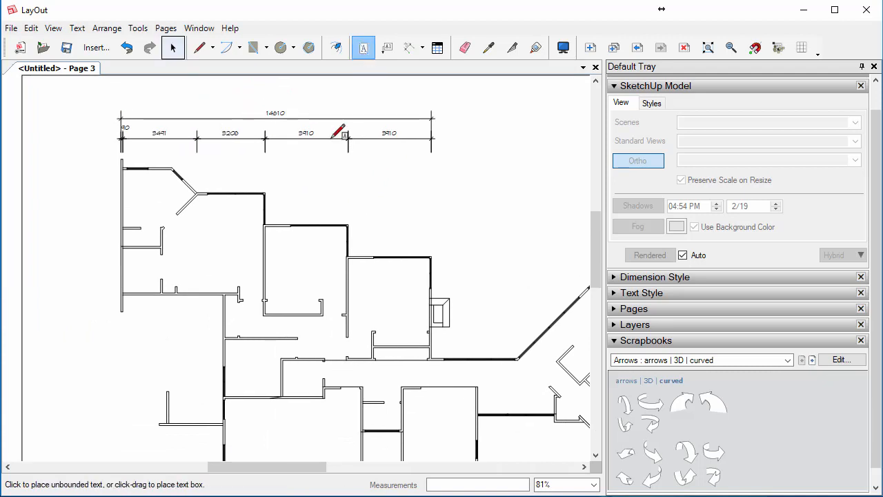
click(285, 264)
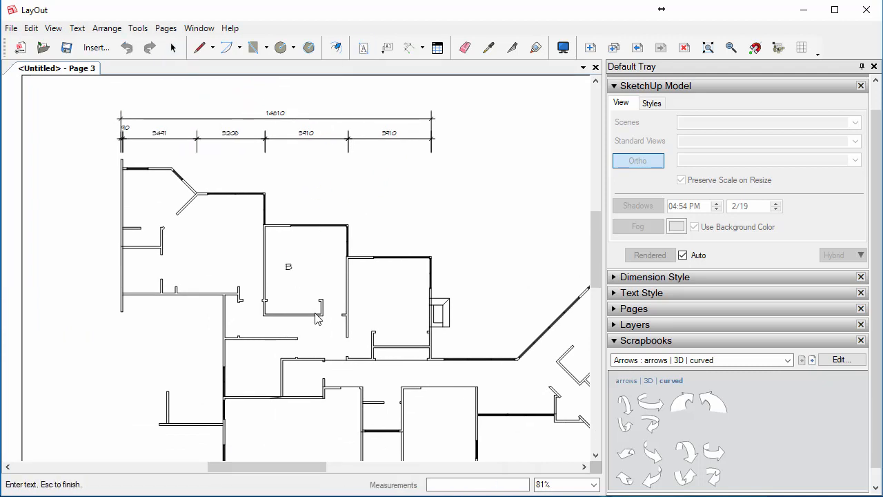
text(BEDROOM)
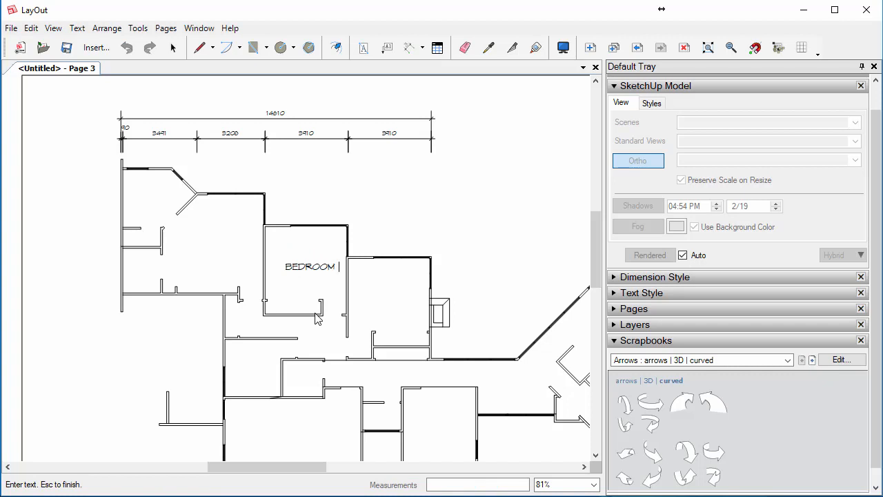
text( 1)
key(Escape)
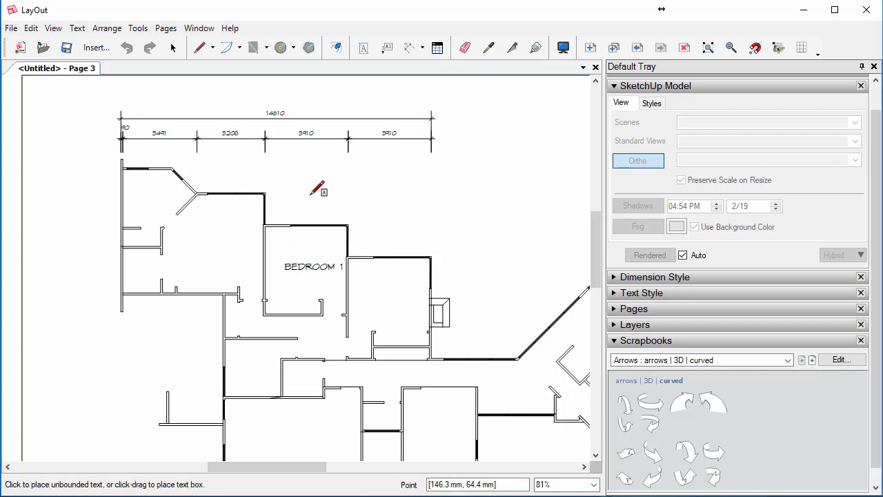
Copy the BEDROOM 1 label into the room to its left and change the copy's text to MASTER
key(space)
scroll(304, 276, up, 2)
drag(300, 264, 166, 230)
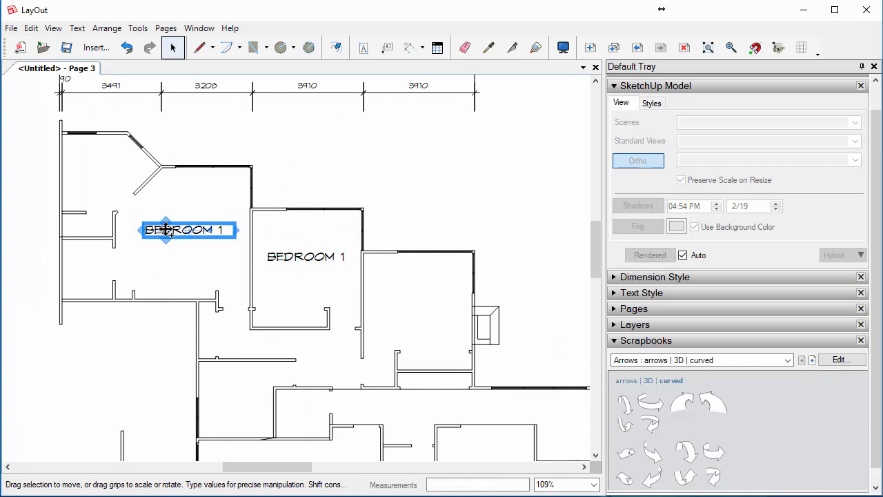
double_click(175, 231)
text(MASTER)
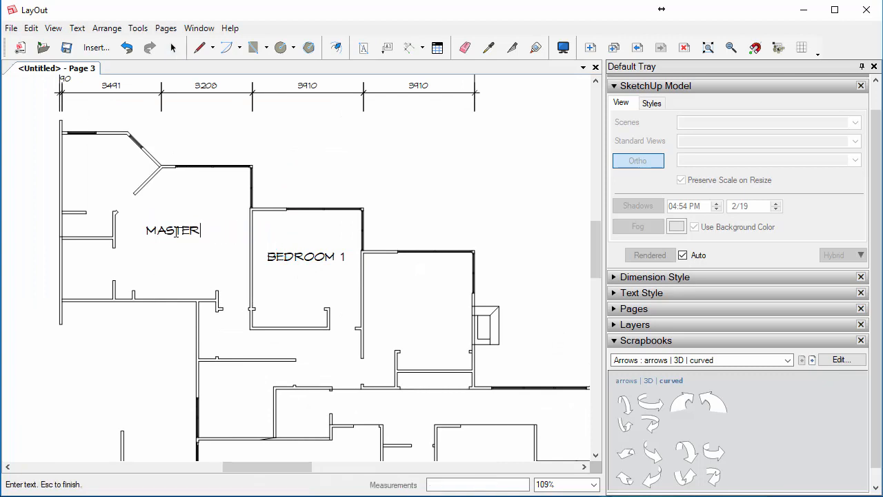
key(Escape)
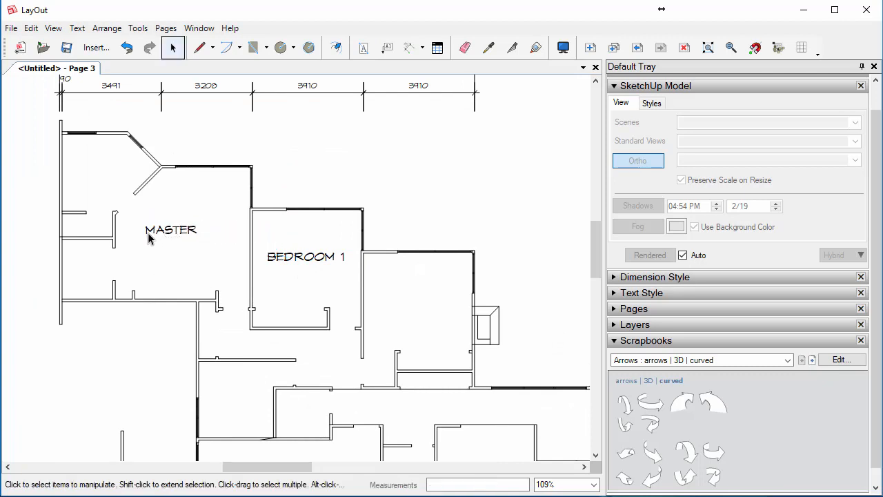
Copy the MASTER label into the upper-left corner room and change the copy's text to ENSUITE
click(153, 231)
ctrl+drag(153, 230, 81, 167)
double_click(80, 167)
key(BackSpace)
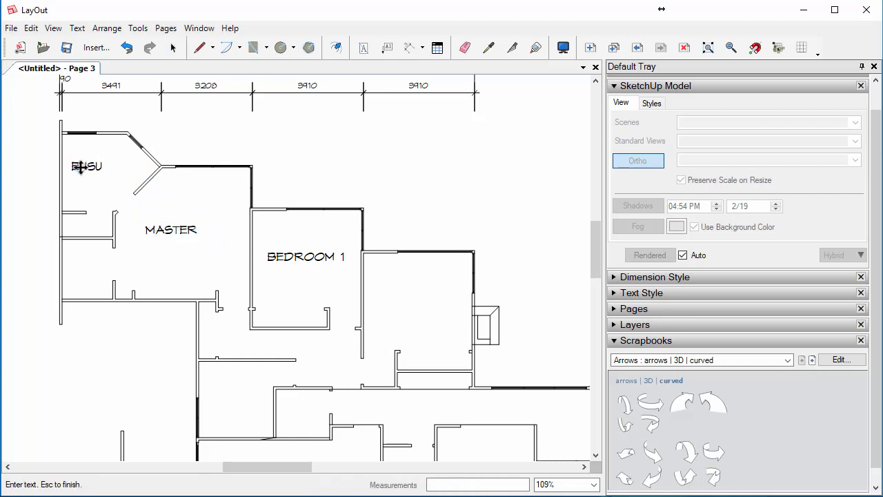
key(Escape)
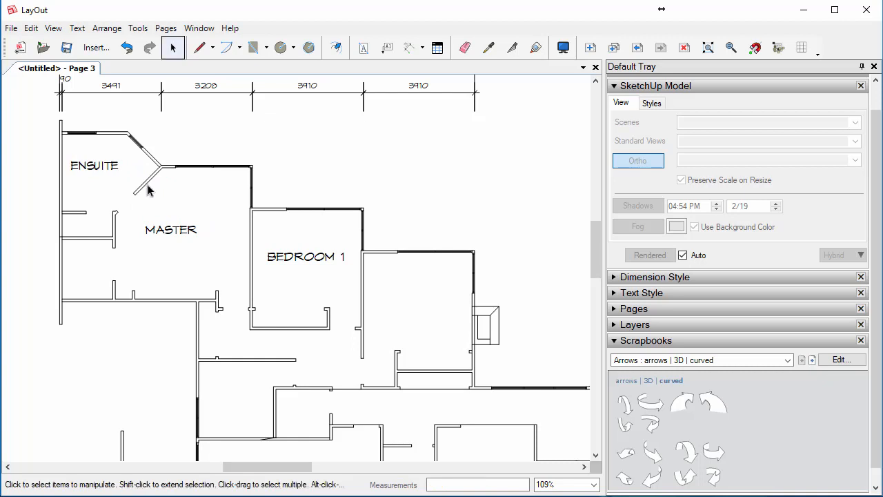
Switch to the SketchUp model, draw a circle of about 2247 mm radius in the large lower-left room, and save the model
scroll(147, 186, down, 5)
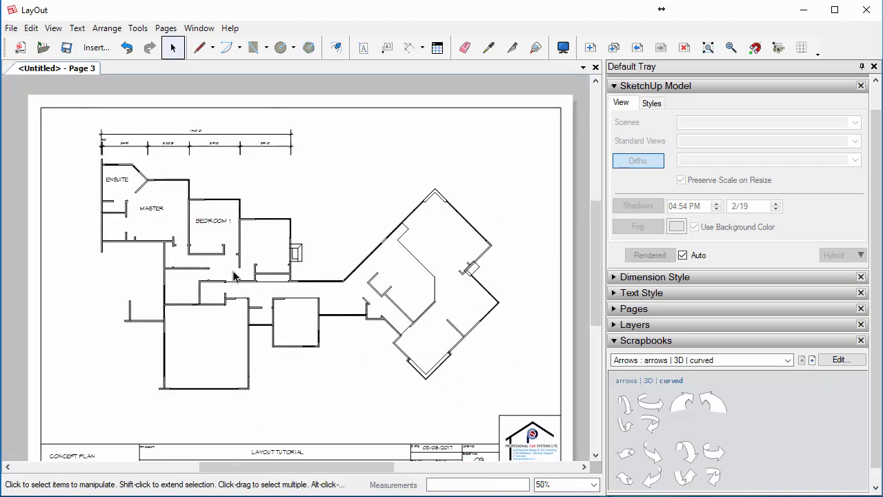
scroll(222, 252, down, 2)
middle_drag(236, 240, 240, 229)
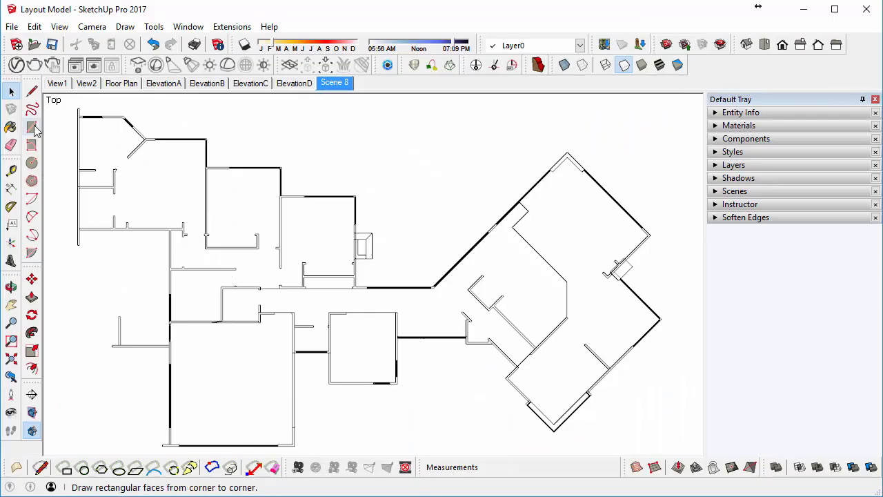
click(32, 162)
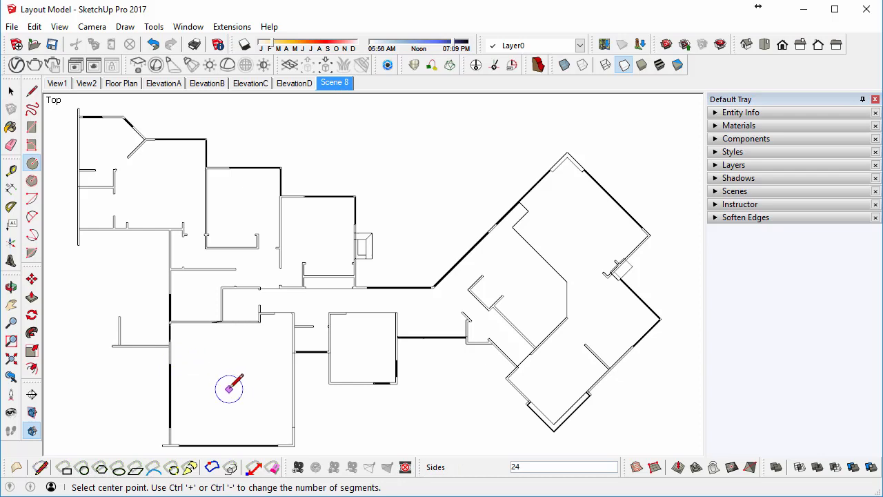
click(229, 389)
click(272, 389)
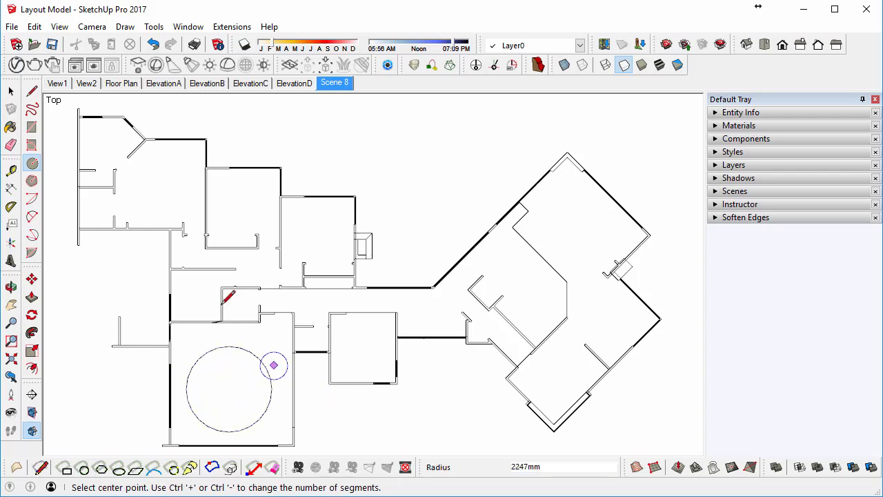
click(11, 91)
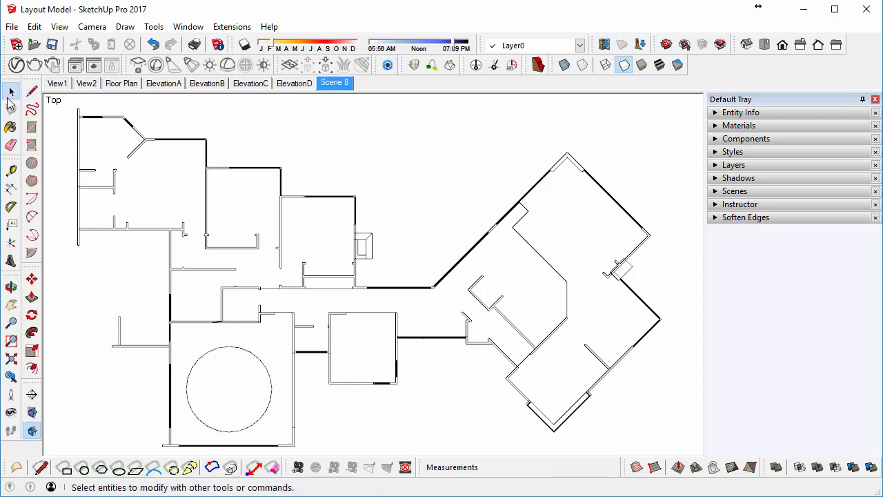
click(51, 45)
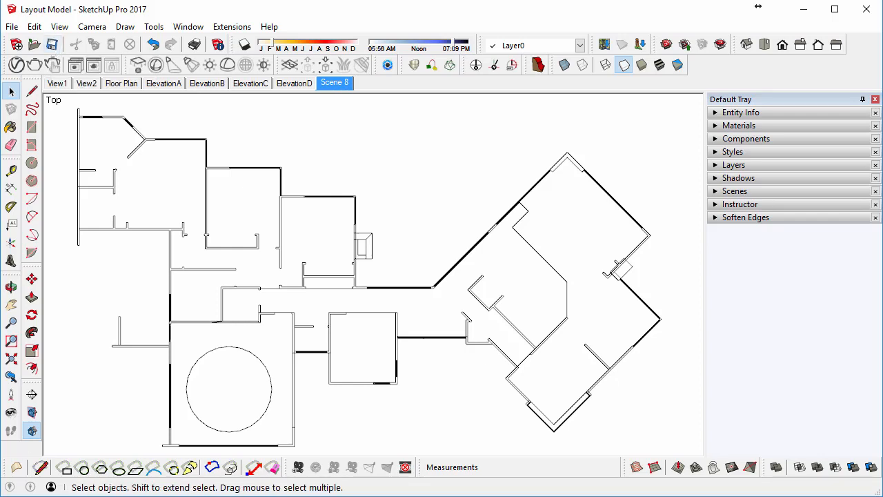
Switch back to LayOut and update the model reference of the floor plan viewport
key(alt+Tab)
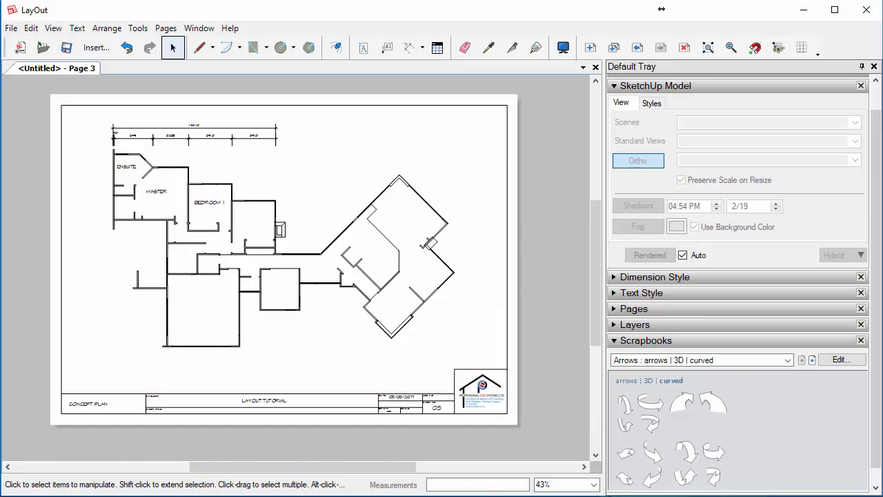
mouse_move(302, 261)
middle_down()
mouse_move(306, 270)
mouse_move(290, 255)
mouse_move(291, 265)
middle_up()
right_click(291, 266)
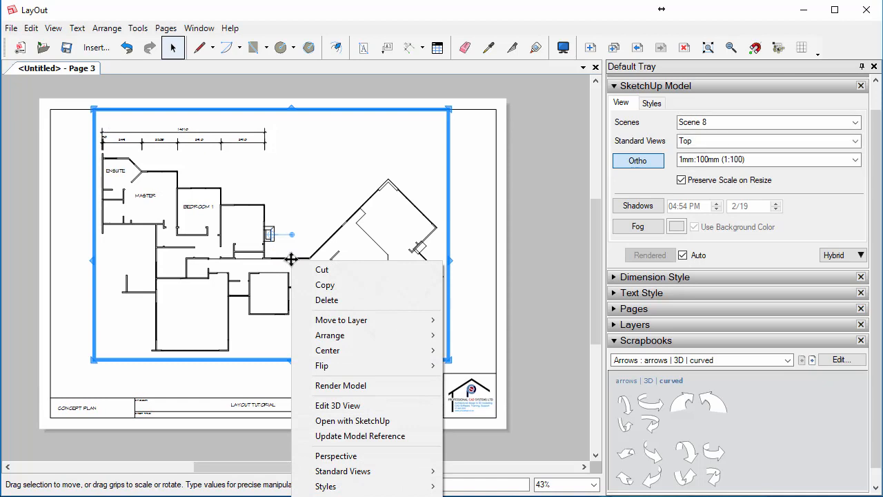
click(364, 436)
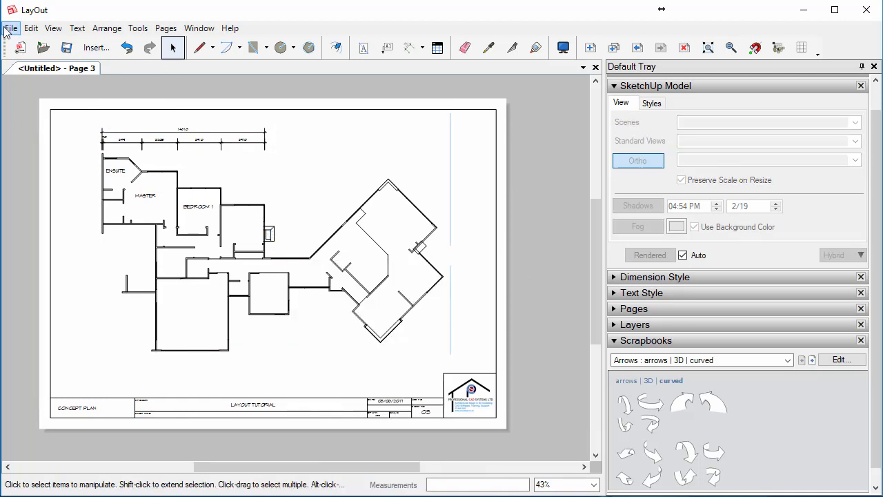
Open the reference settings in the document setup and check the status of the linked files
click(8, 29)
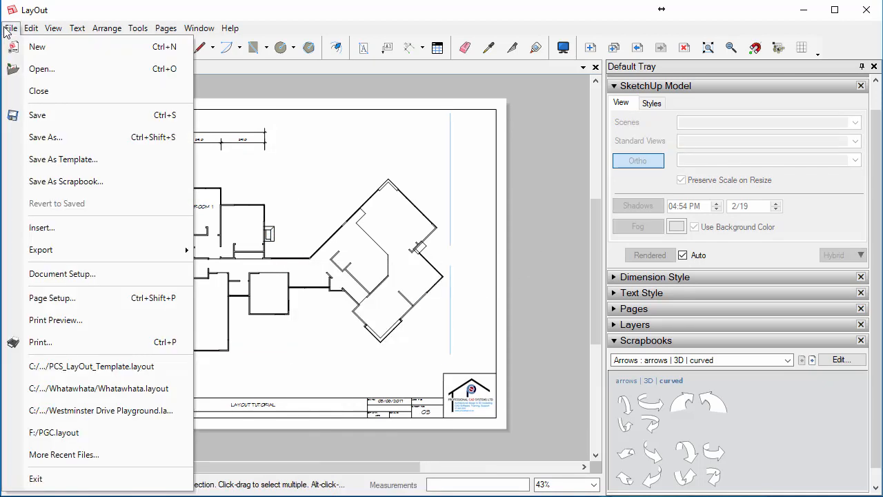
click(24, 274)
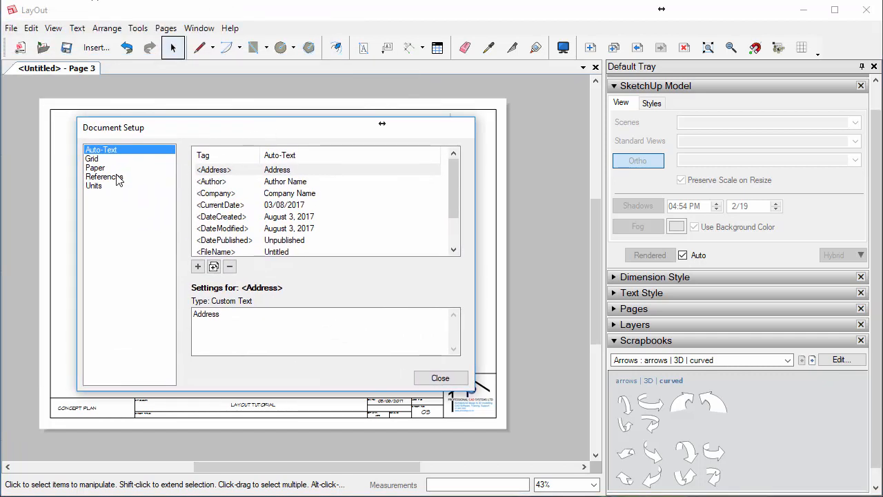
click(117, 176)
click(218, 208)
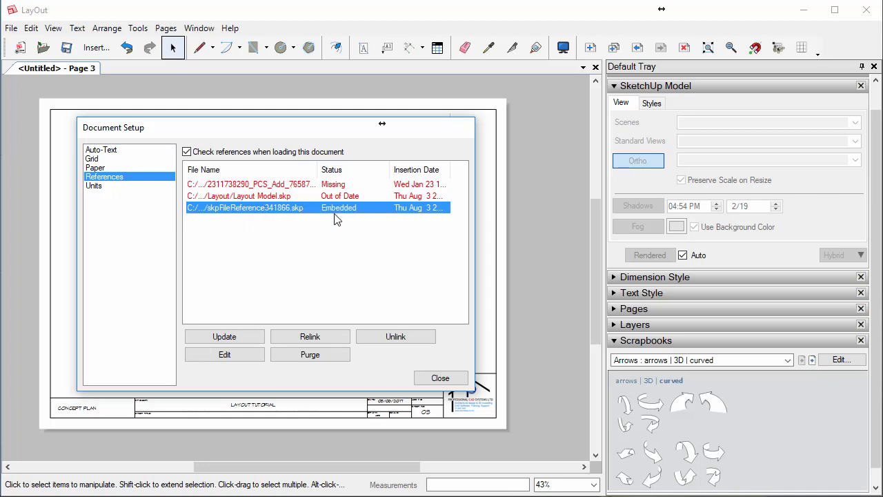
click(276, 197)
drag(262, 138, 293, 141)
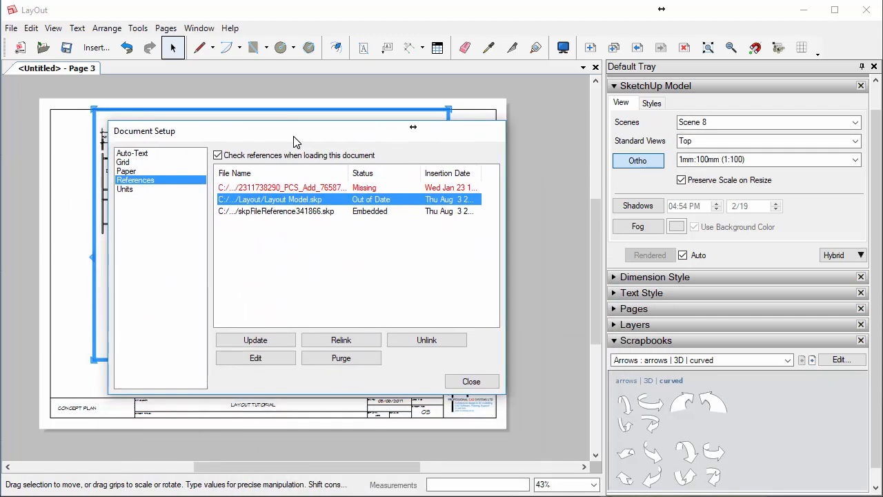
click(313, 240)
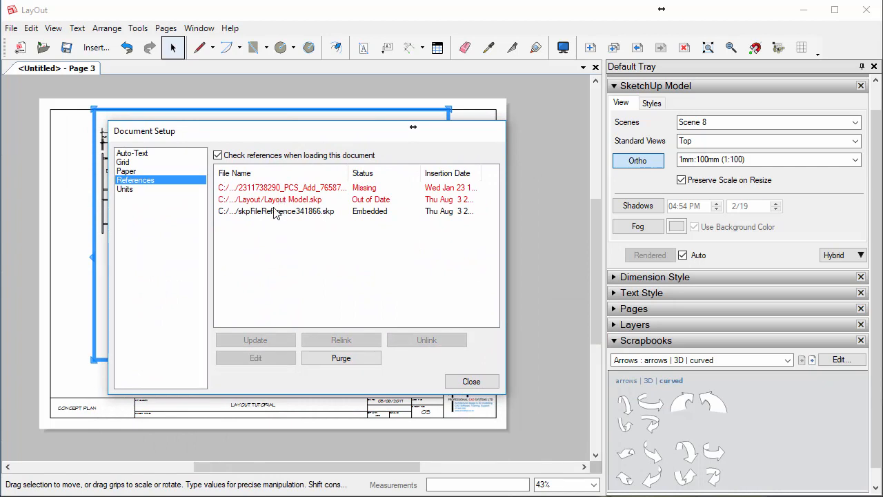
Update the Layout Model.skp reference and close the document setup
click(371, 204)
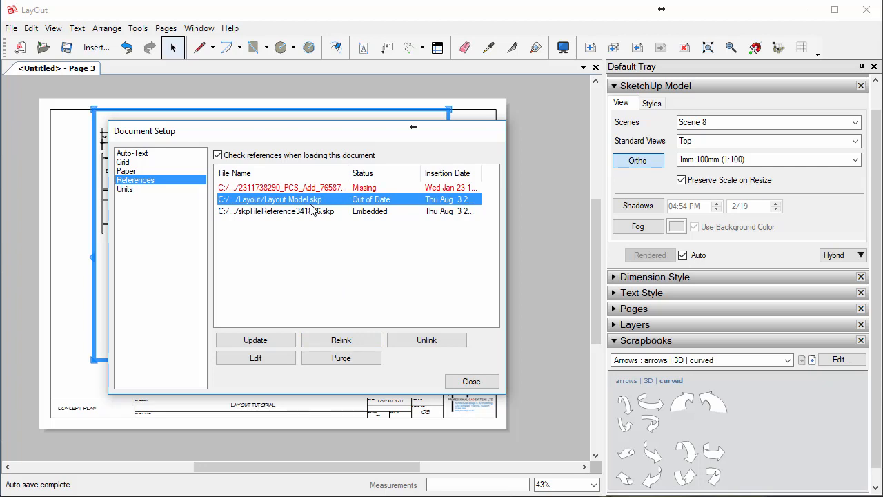
click(269, 340)
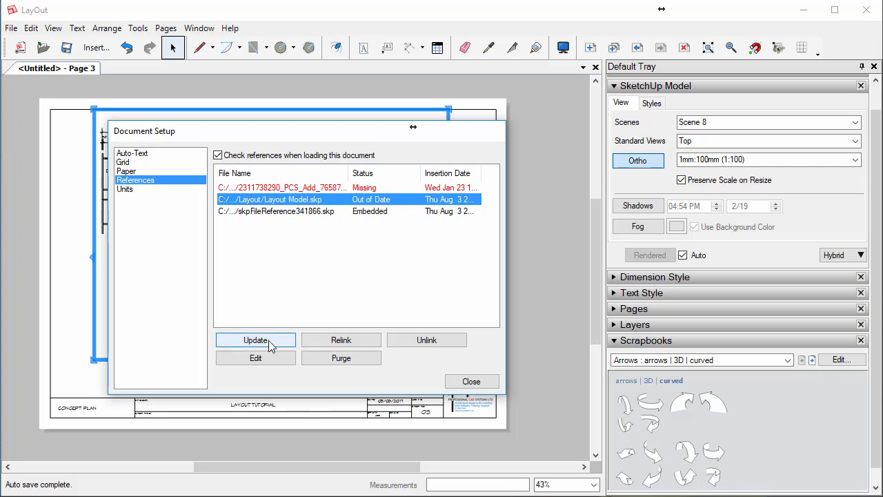
click(471, 382)
click(462, 309)
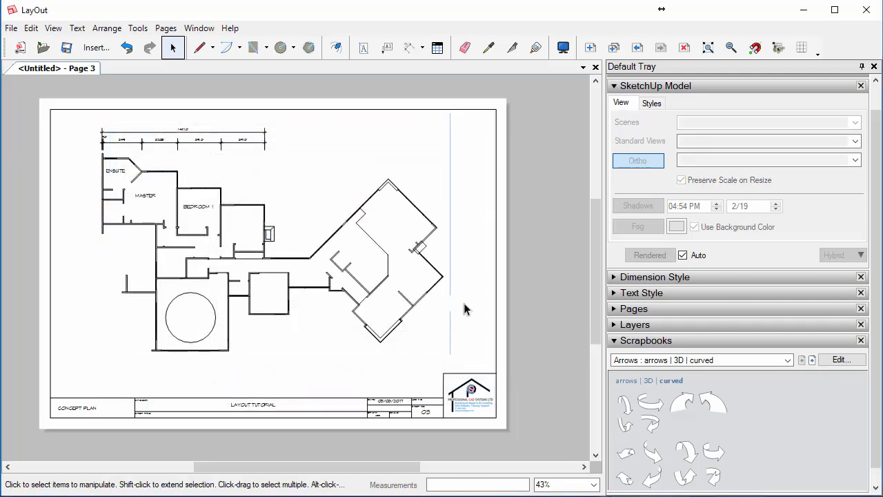
scroll(186, 330, up, 2)
scroll(186, 329, down, 1)
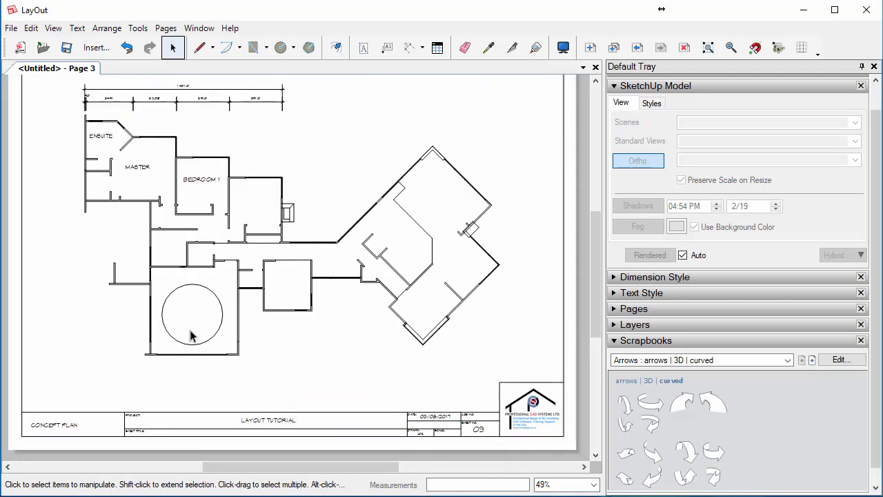
middle_drag(191, 334, 192, 348)
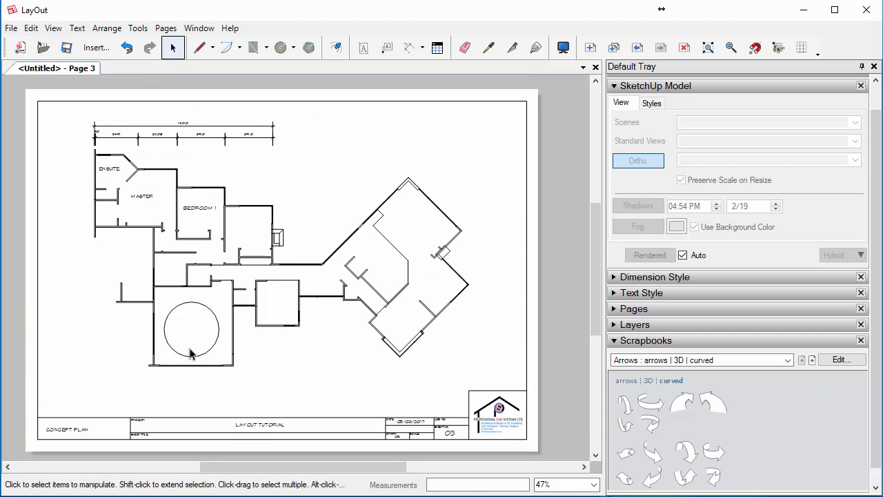
Switch to the SketchUp model, delete the circle in the large lower-left room, and save the model
key(alt+Tab)
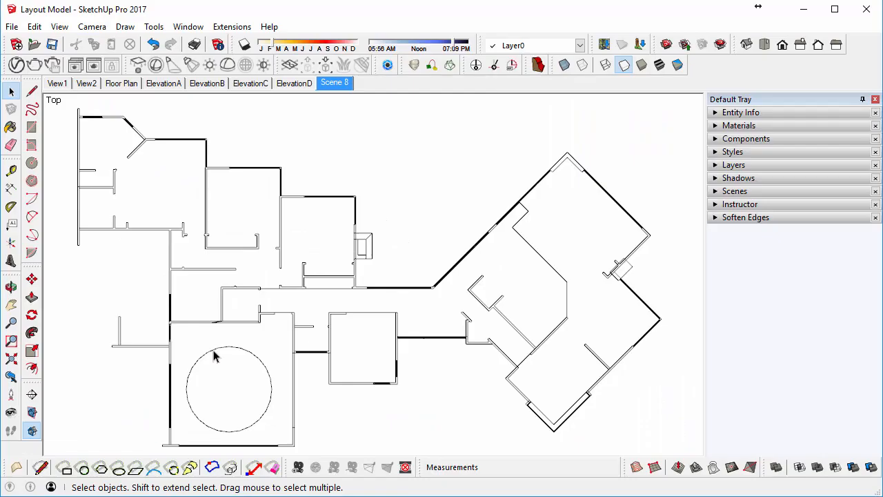
click(213, 351)
key(Delete)
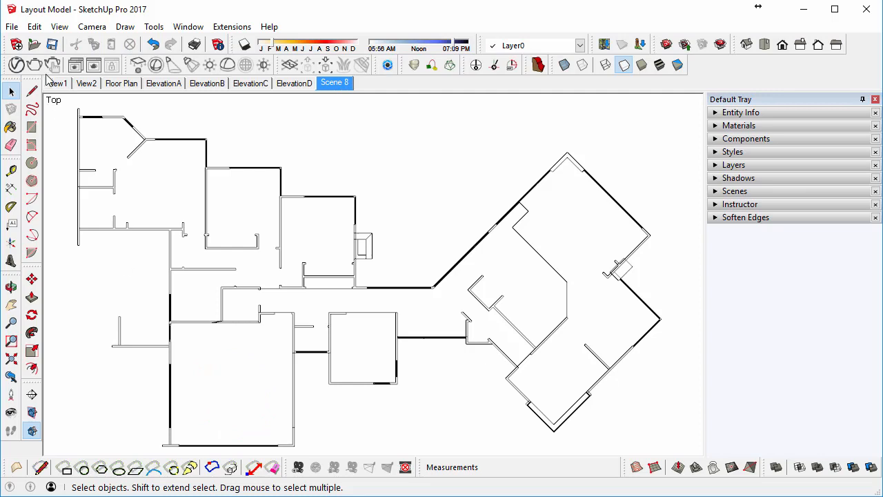
click(53, 44)
Switch back to LayOut and update the Layout Model.skp reference through the document setup
key(alt+Tab)
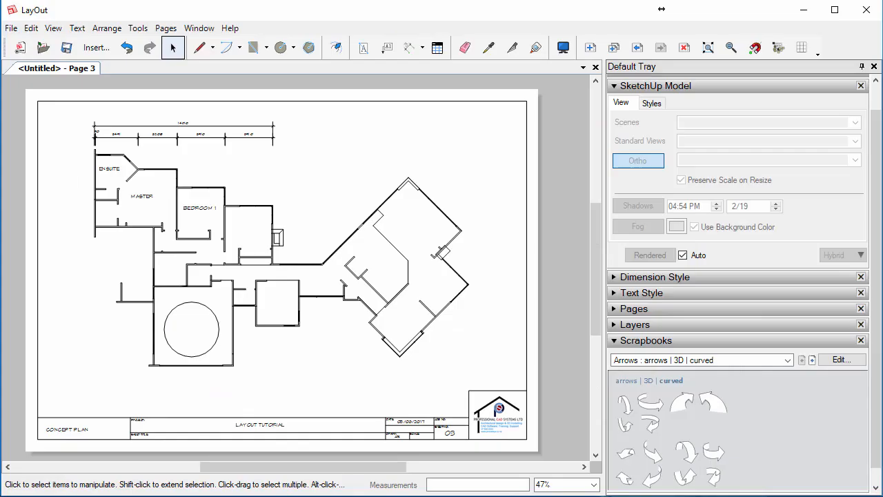
right_click(200, 307)
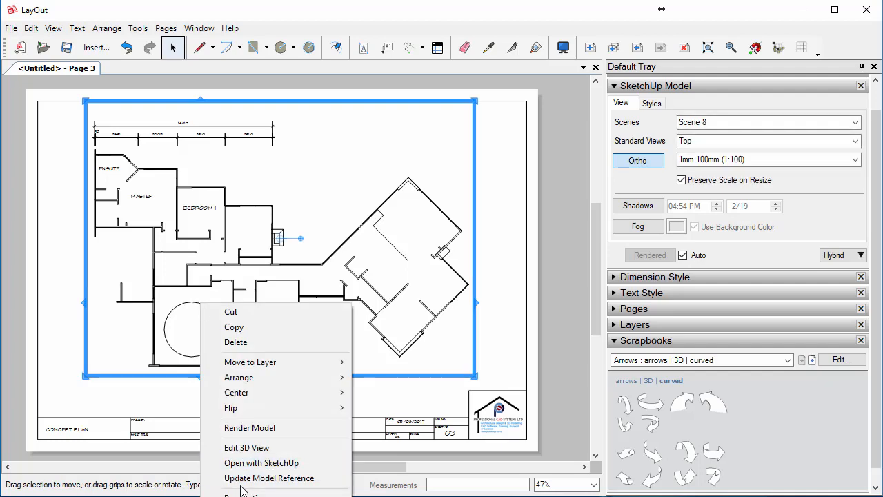
click(11, 28)
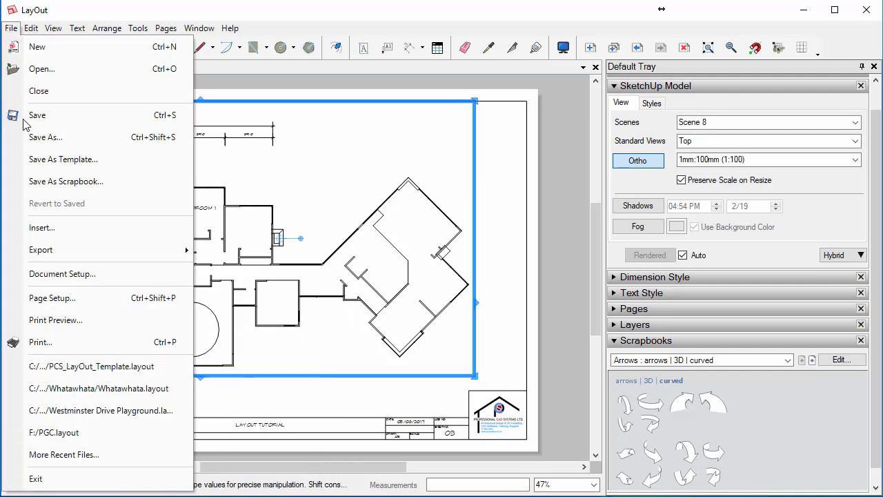
click(35, 271)
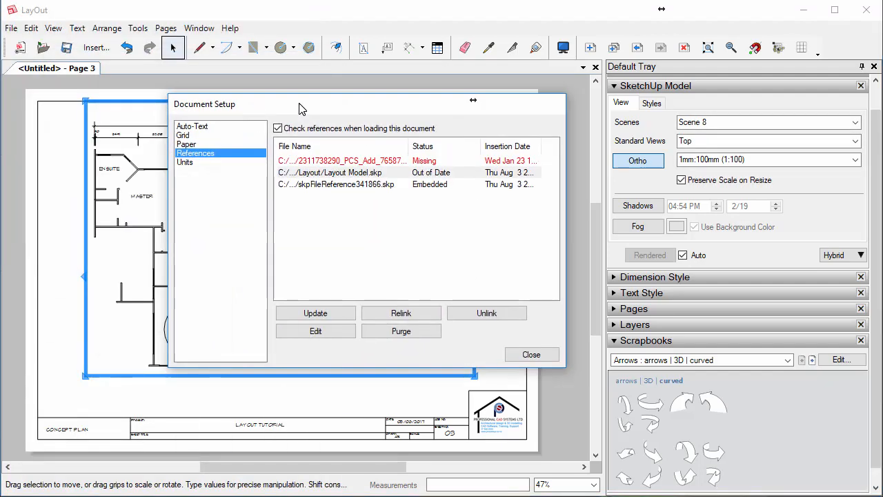
click(255, 173)
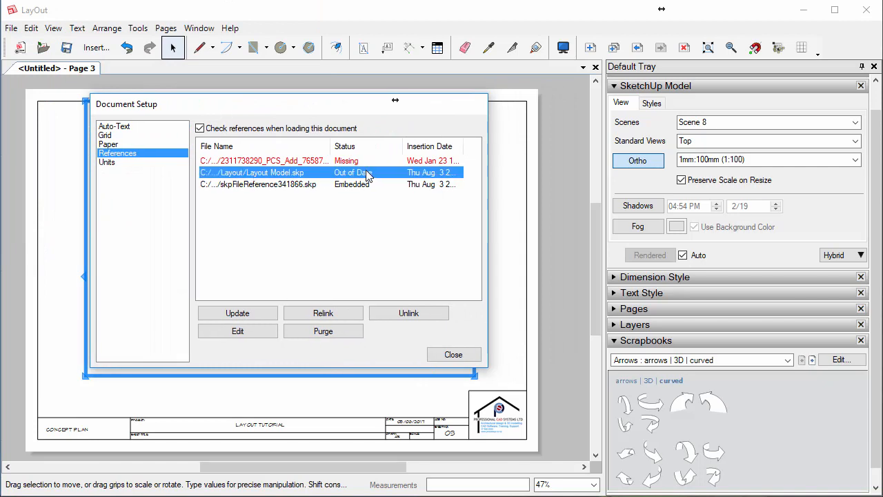
click(231, 317)
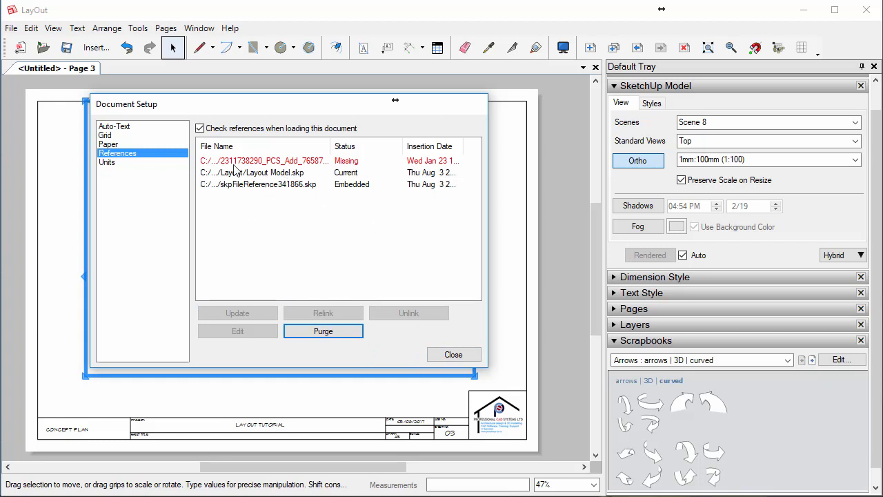
Purge the unused file references from the document and close the document setup
click(311, 332)
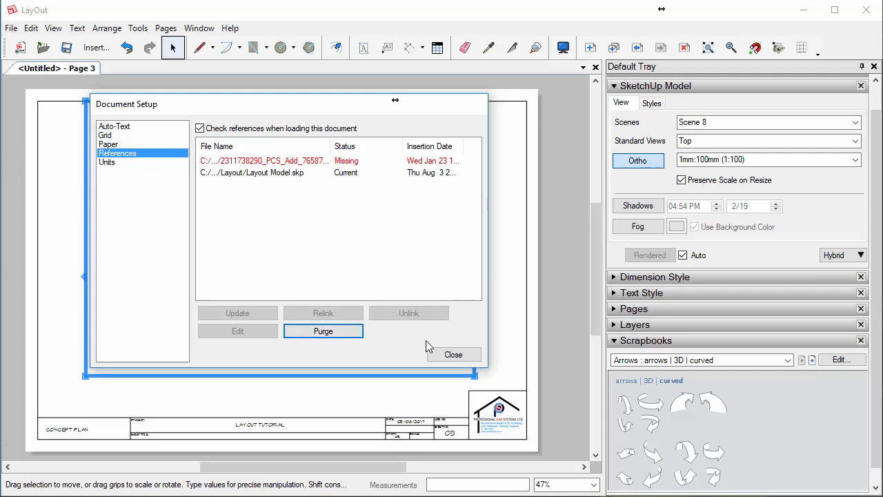
click(463, 356)
click(495, 318)
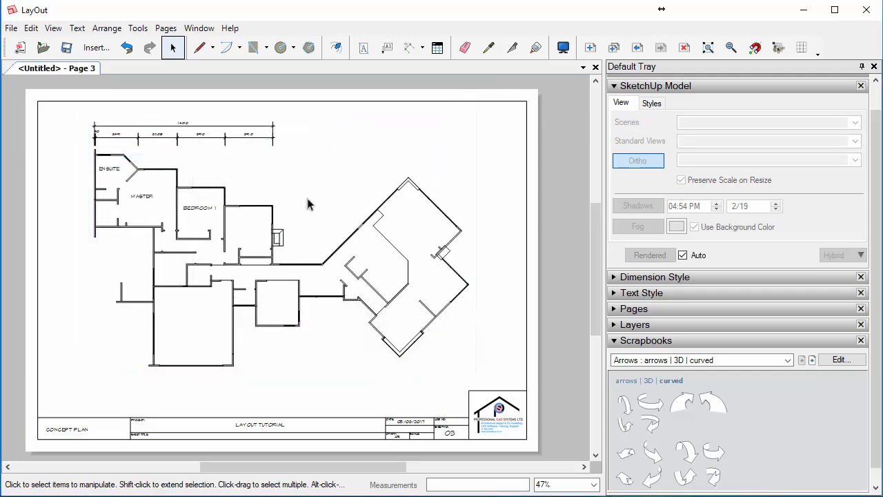
middle_drag(308, 203, 306, 193)
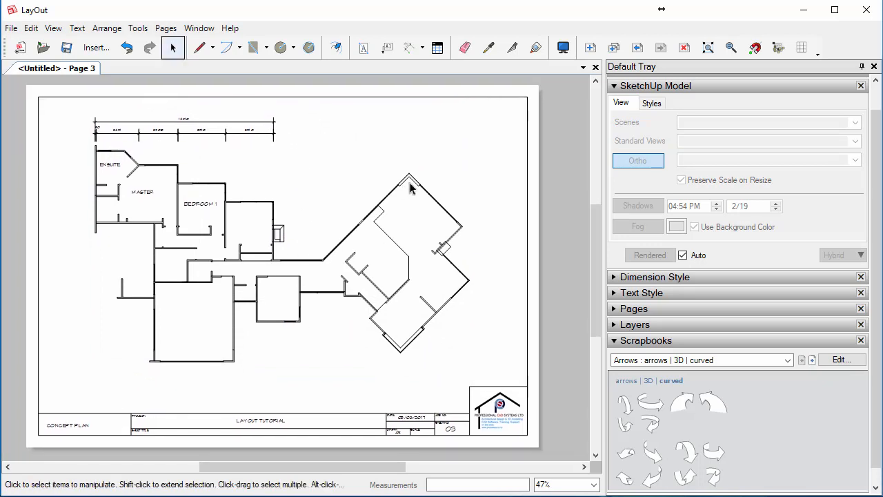
Go back to page 1 and insert the PCS_Logo2_Black_05-13 image from the Layout folder in Training Notes 2
click(635, 49)
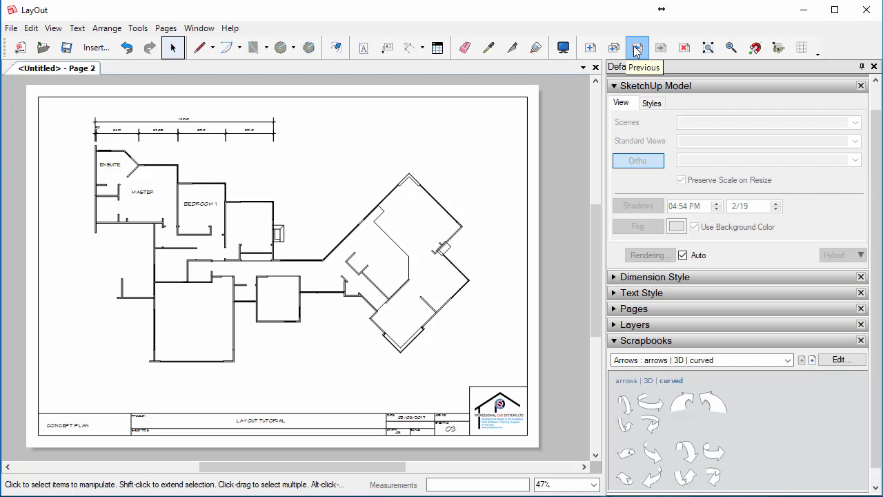
click(635, 48)
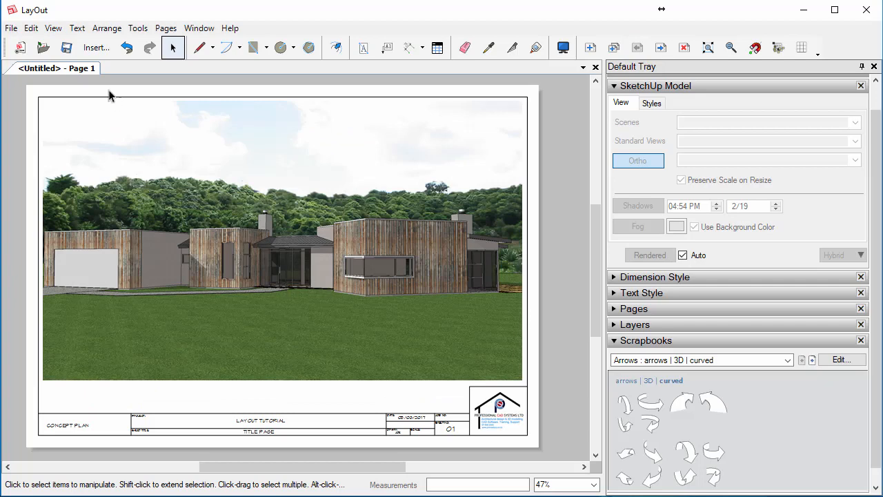
click(96, 50)
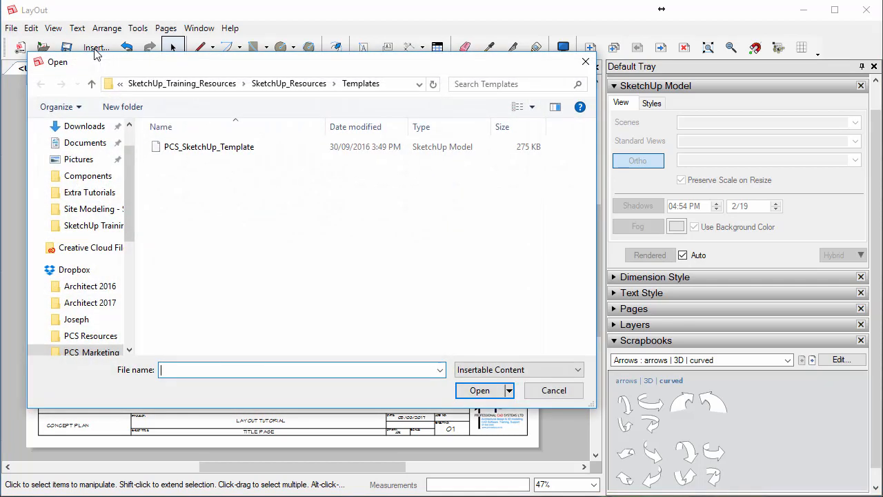
click(497, 372)
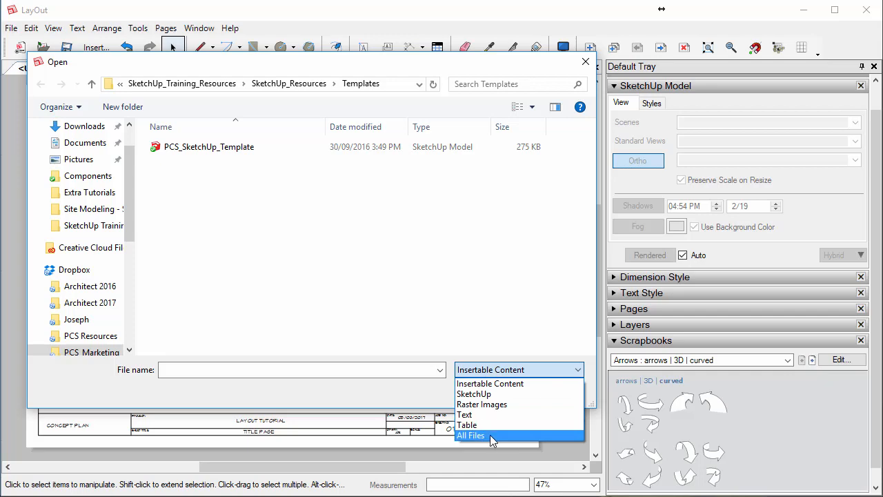
click(473, 371)
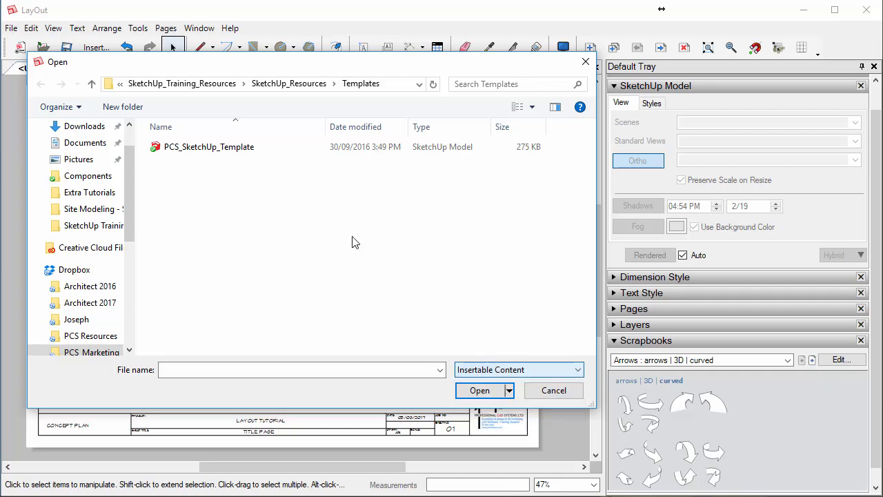
click(195, 84)
double_click(192, 205)
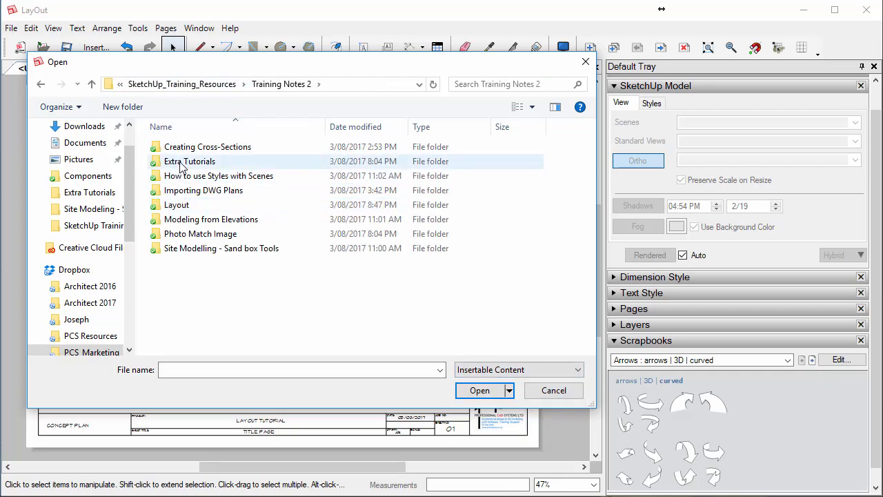
double_click(174, 202)
click(283, 192)
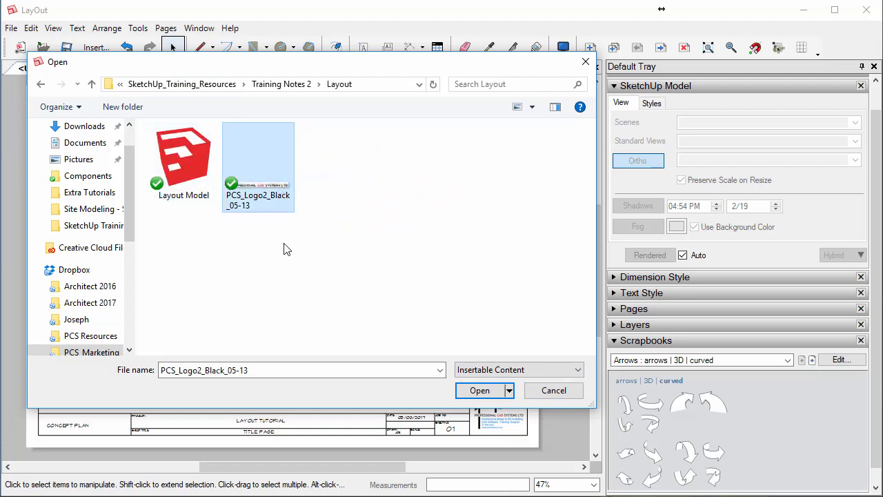
click(480, 391)
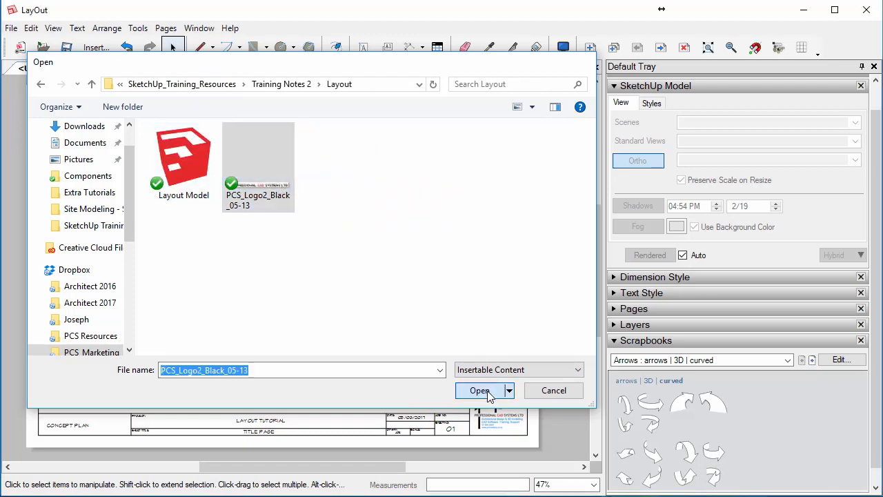
Move the inserted logo to the lower-left corner of the house picture on the title page and deselect it
drag(207, 276, 102, 369)
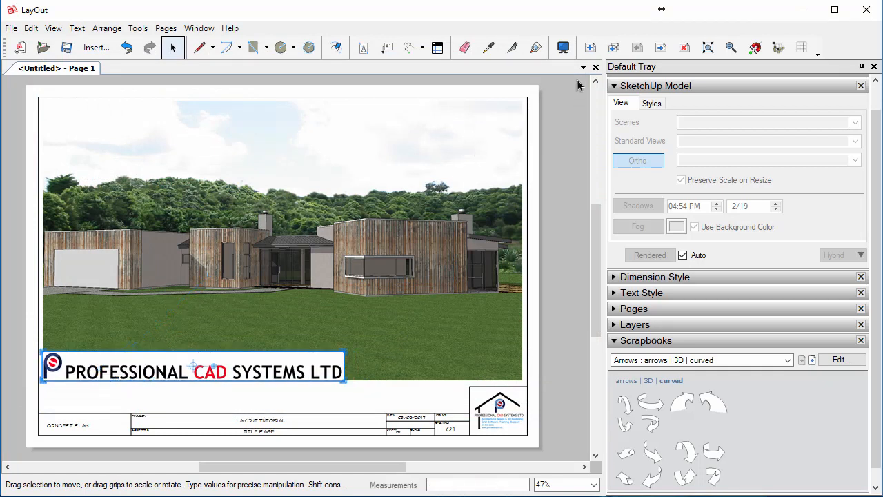
click(551, 145)
middle_drag(364, 236, 352, 239)
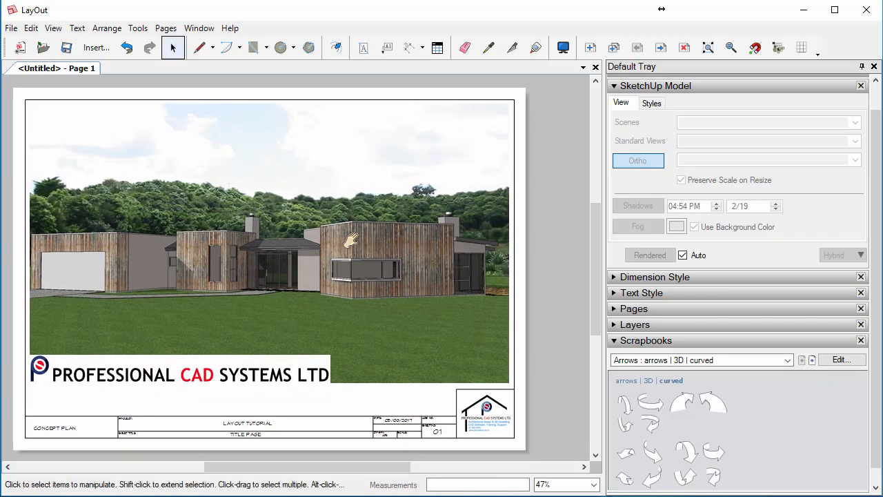